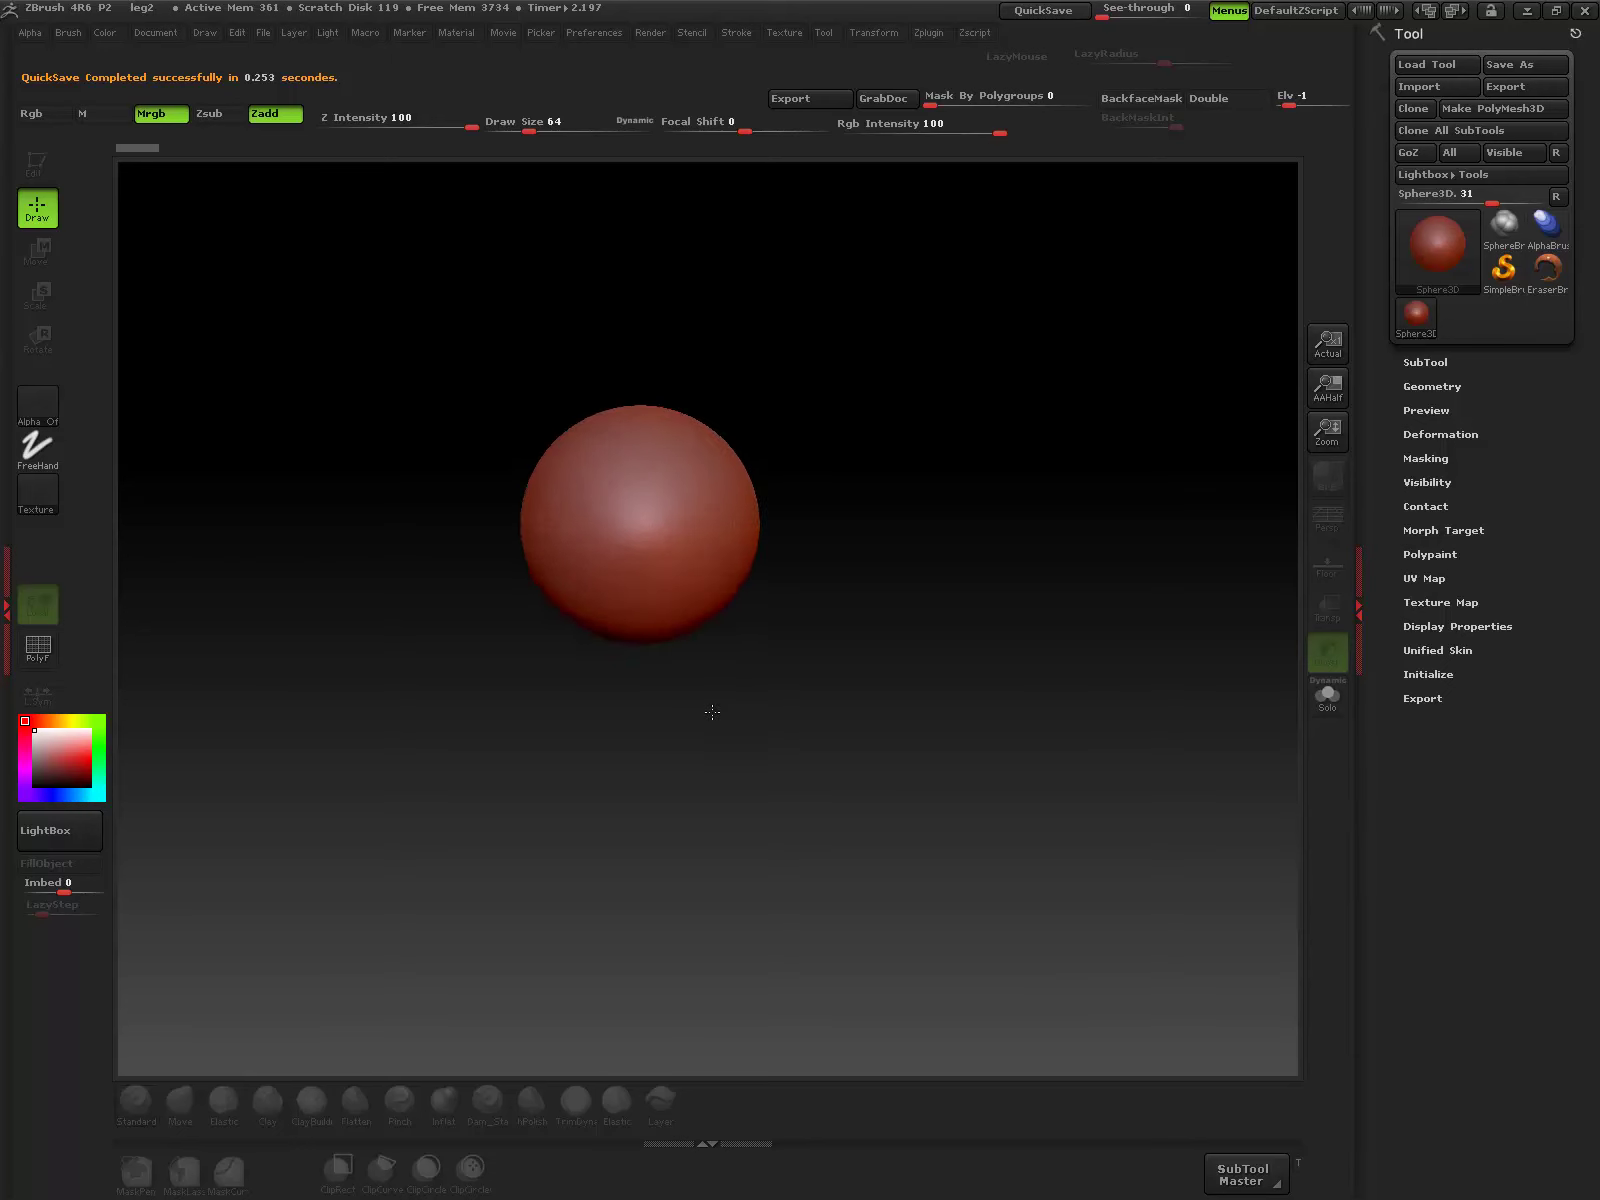
Step: Put the sphere in Edit mode and convert it to a PolyMesh3D
key(t)
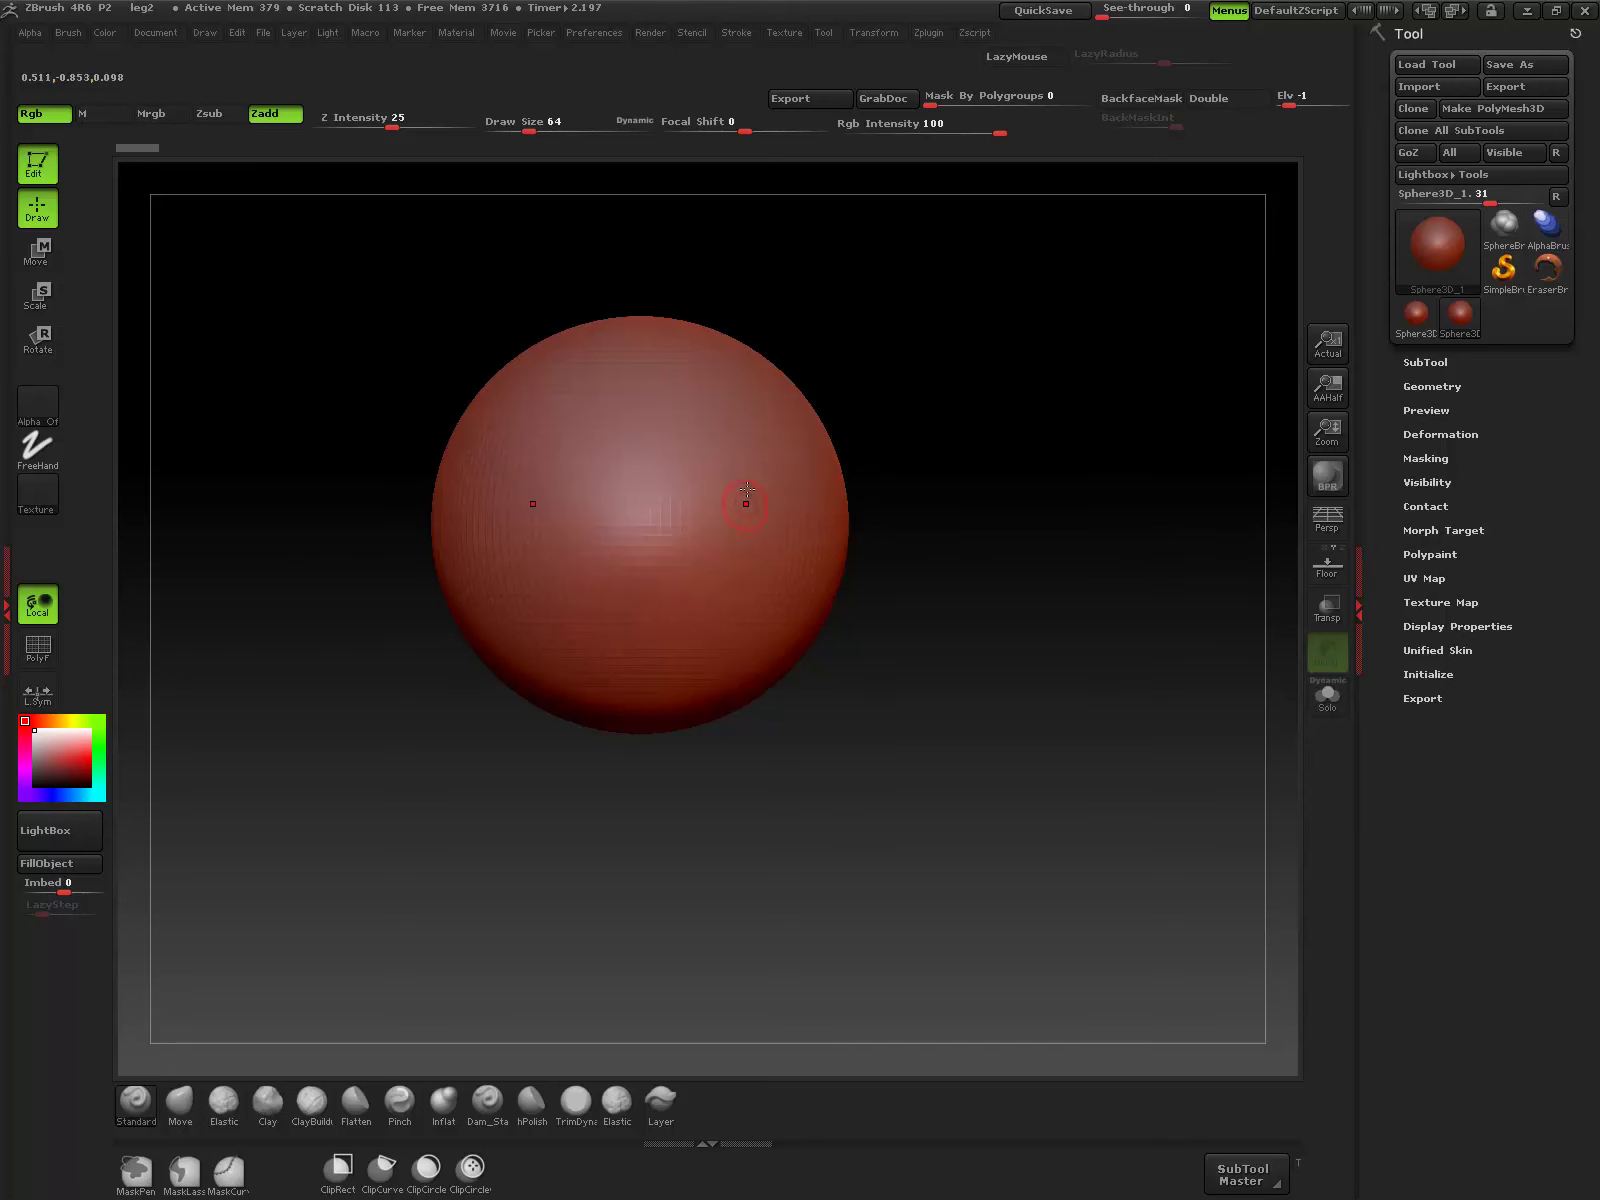
click(1505, 109)
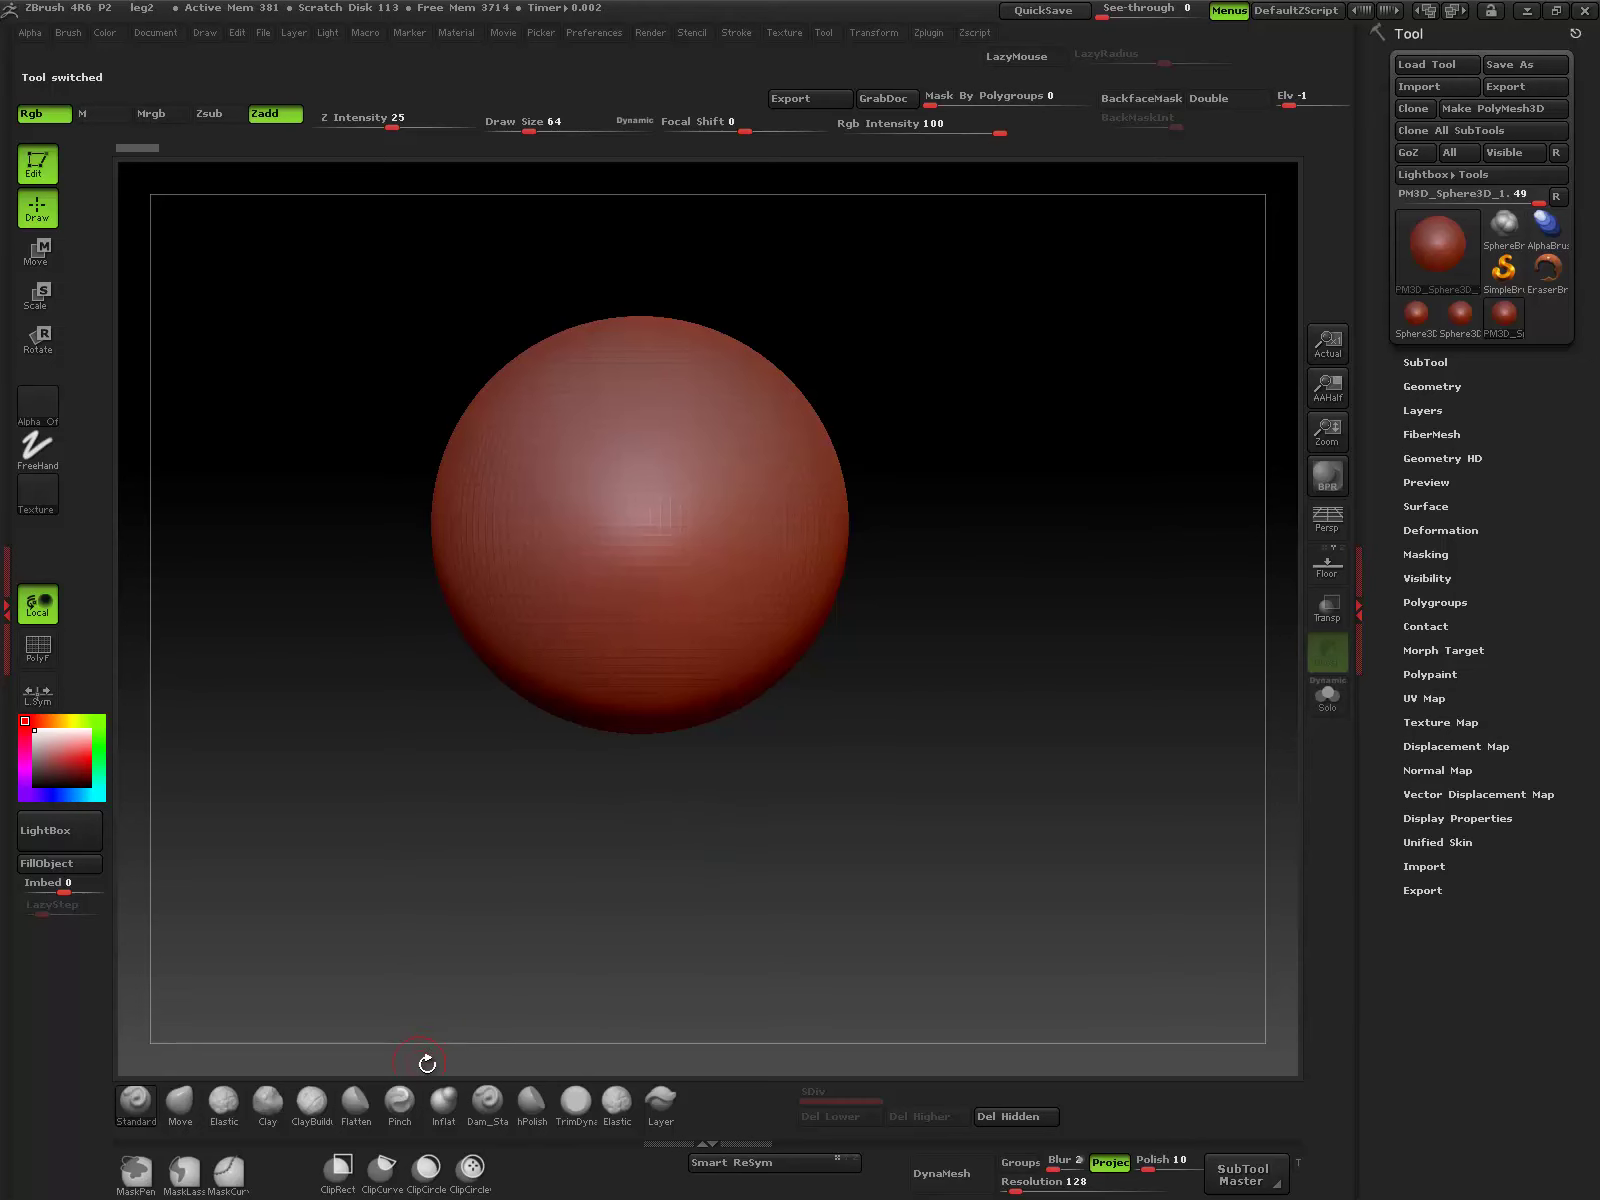
Step: Load the Z3.1_GrayDefault interface colors and cycle the interface layouts to the one with the Standard-to-Layer brush shelf
click(1457, 11)
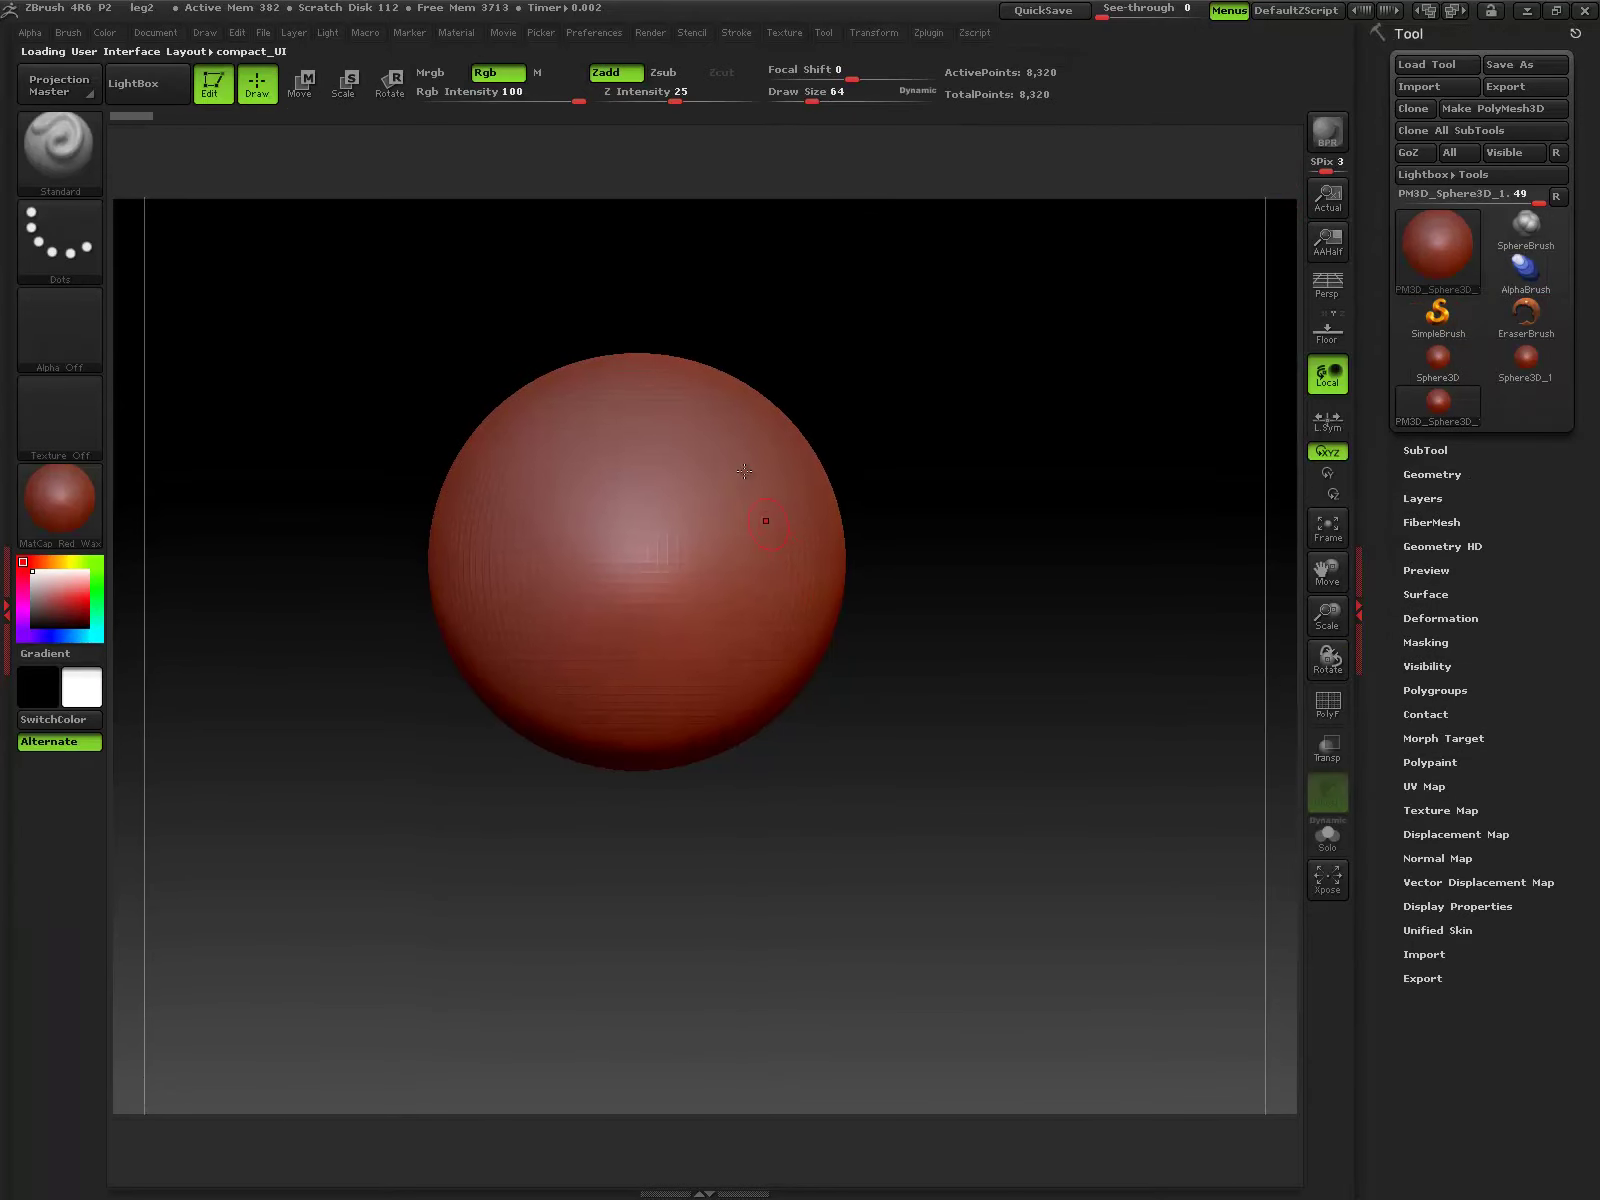
click(60, 145)
click(1369, 11)
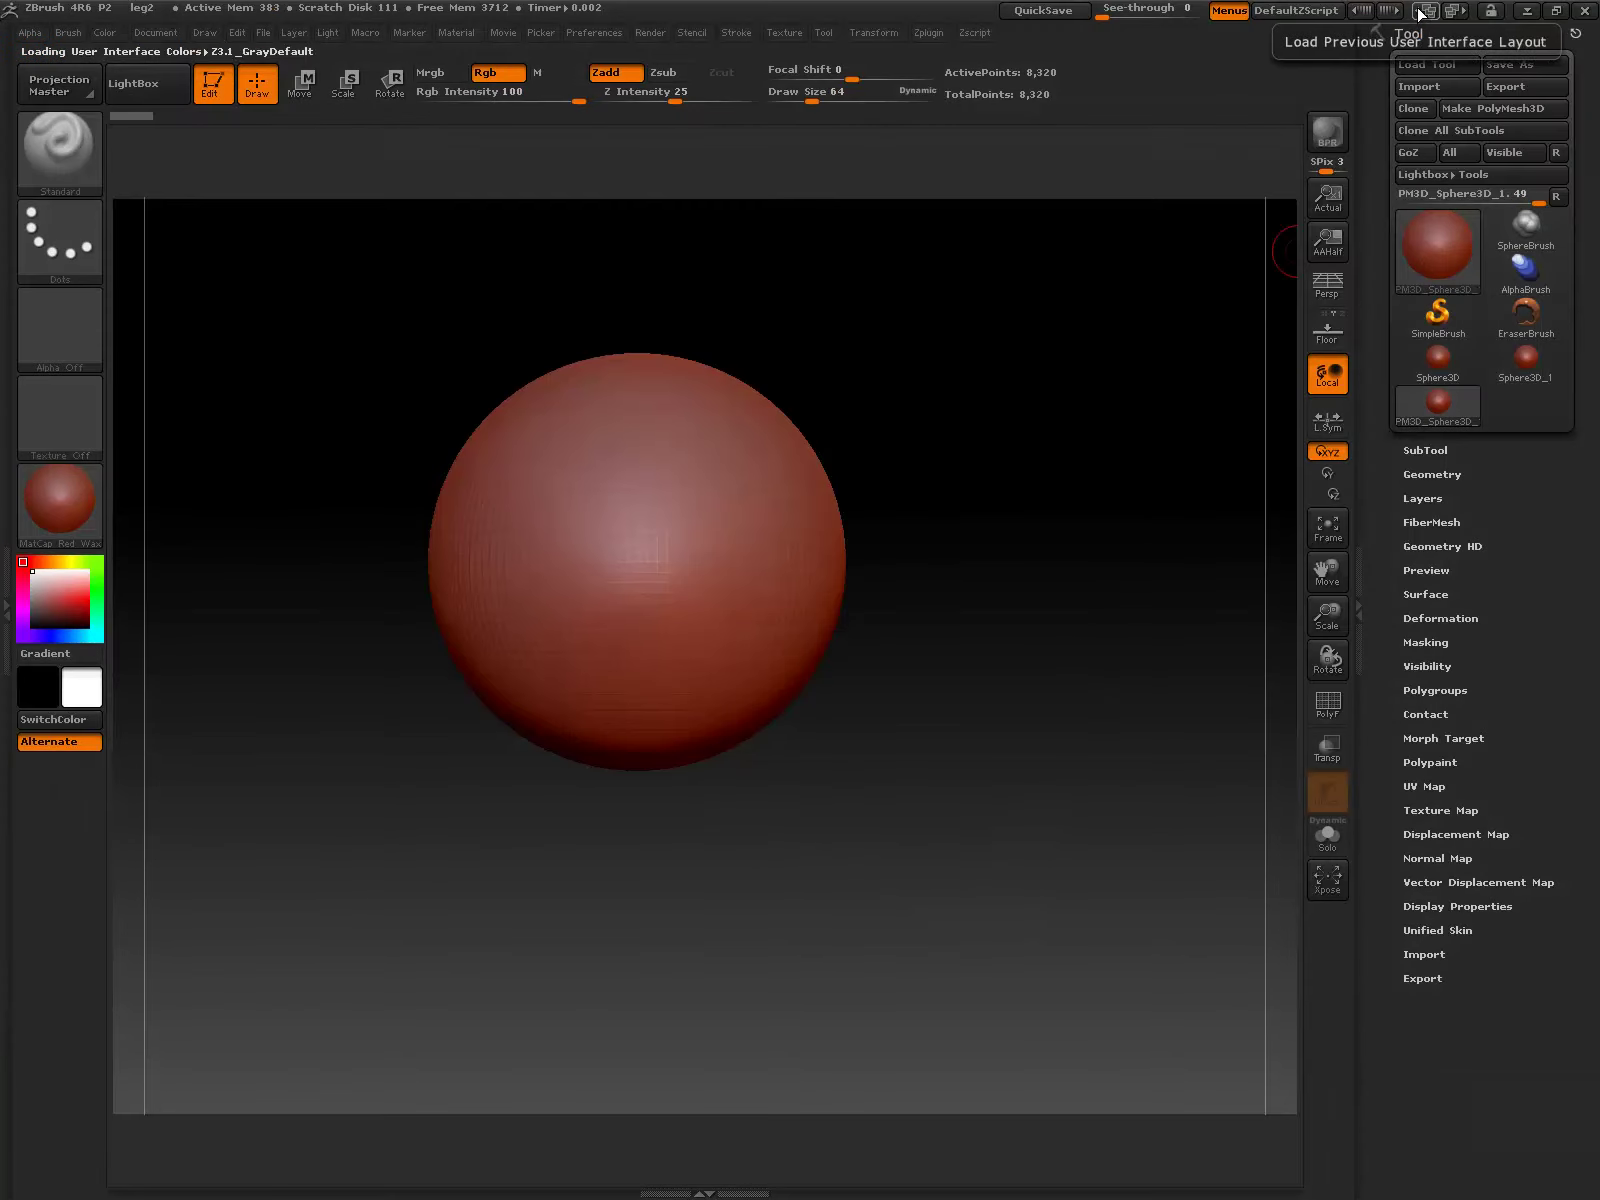
click(1423, 13)
click(1423, 13)
click(1423, 13)
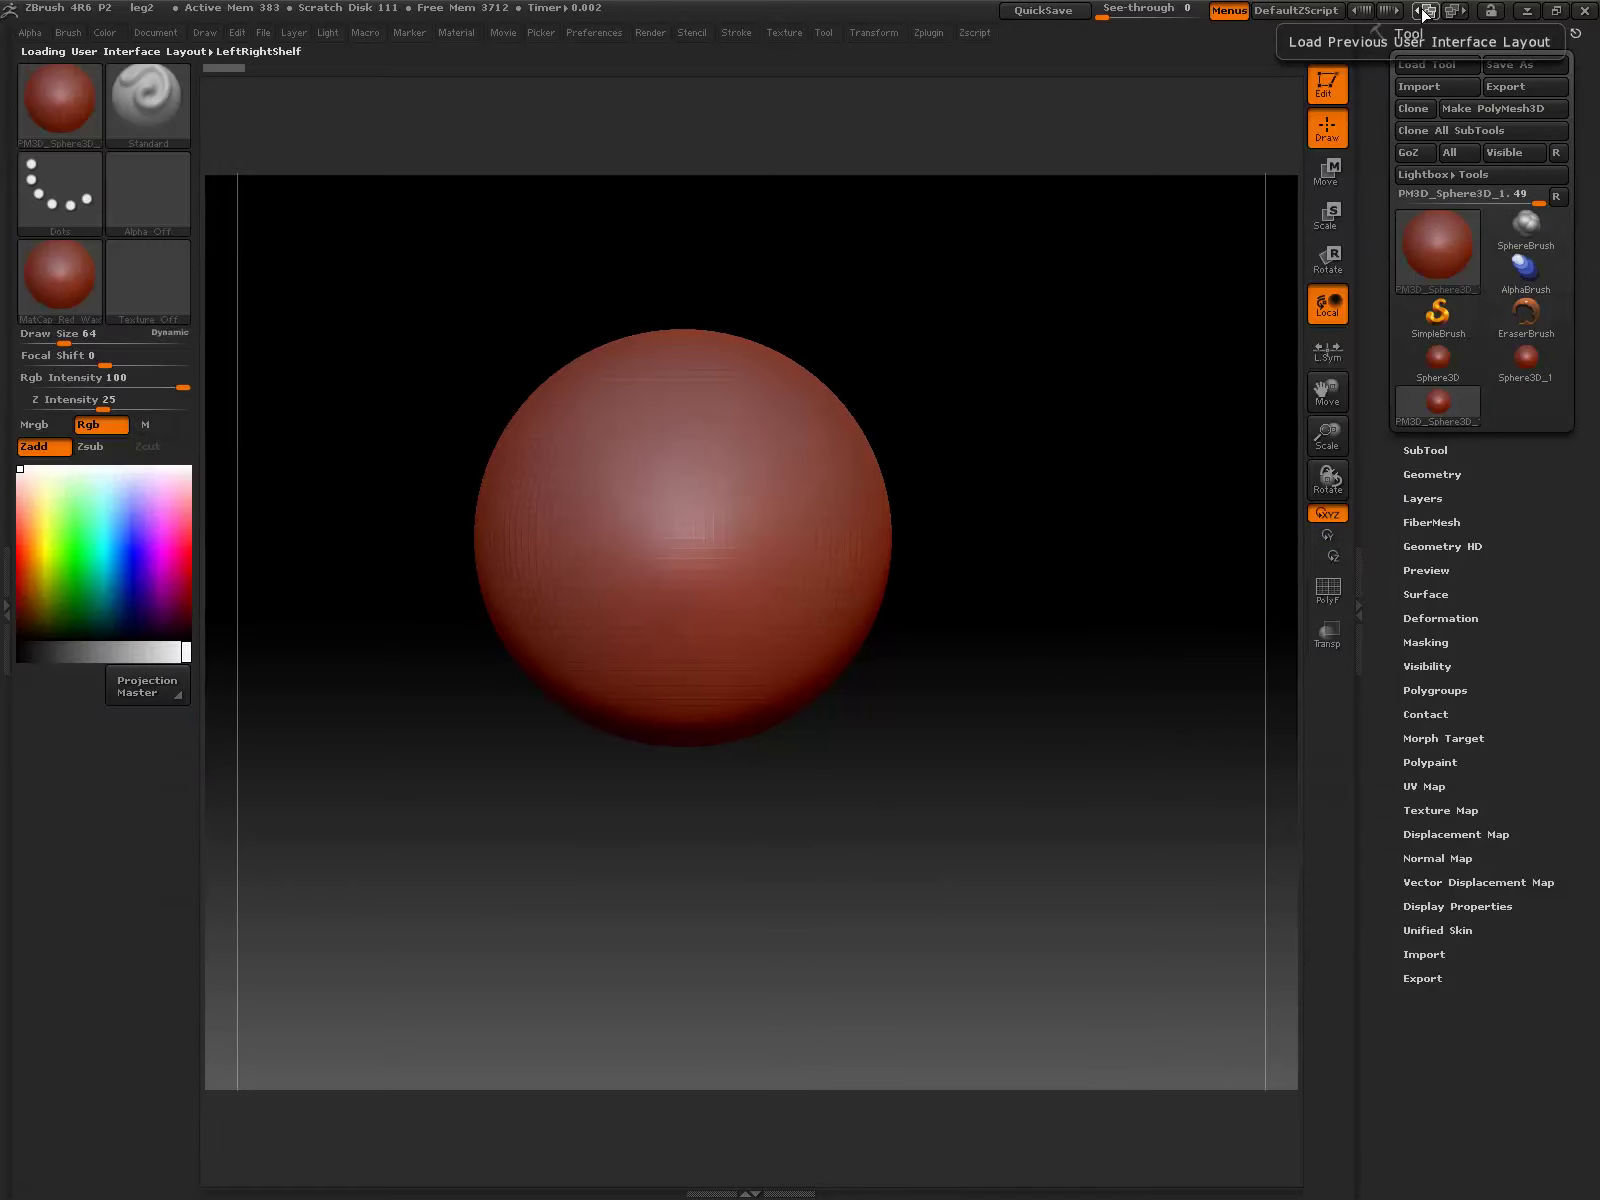
click(1424, 13)
click(1424, 13)
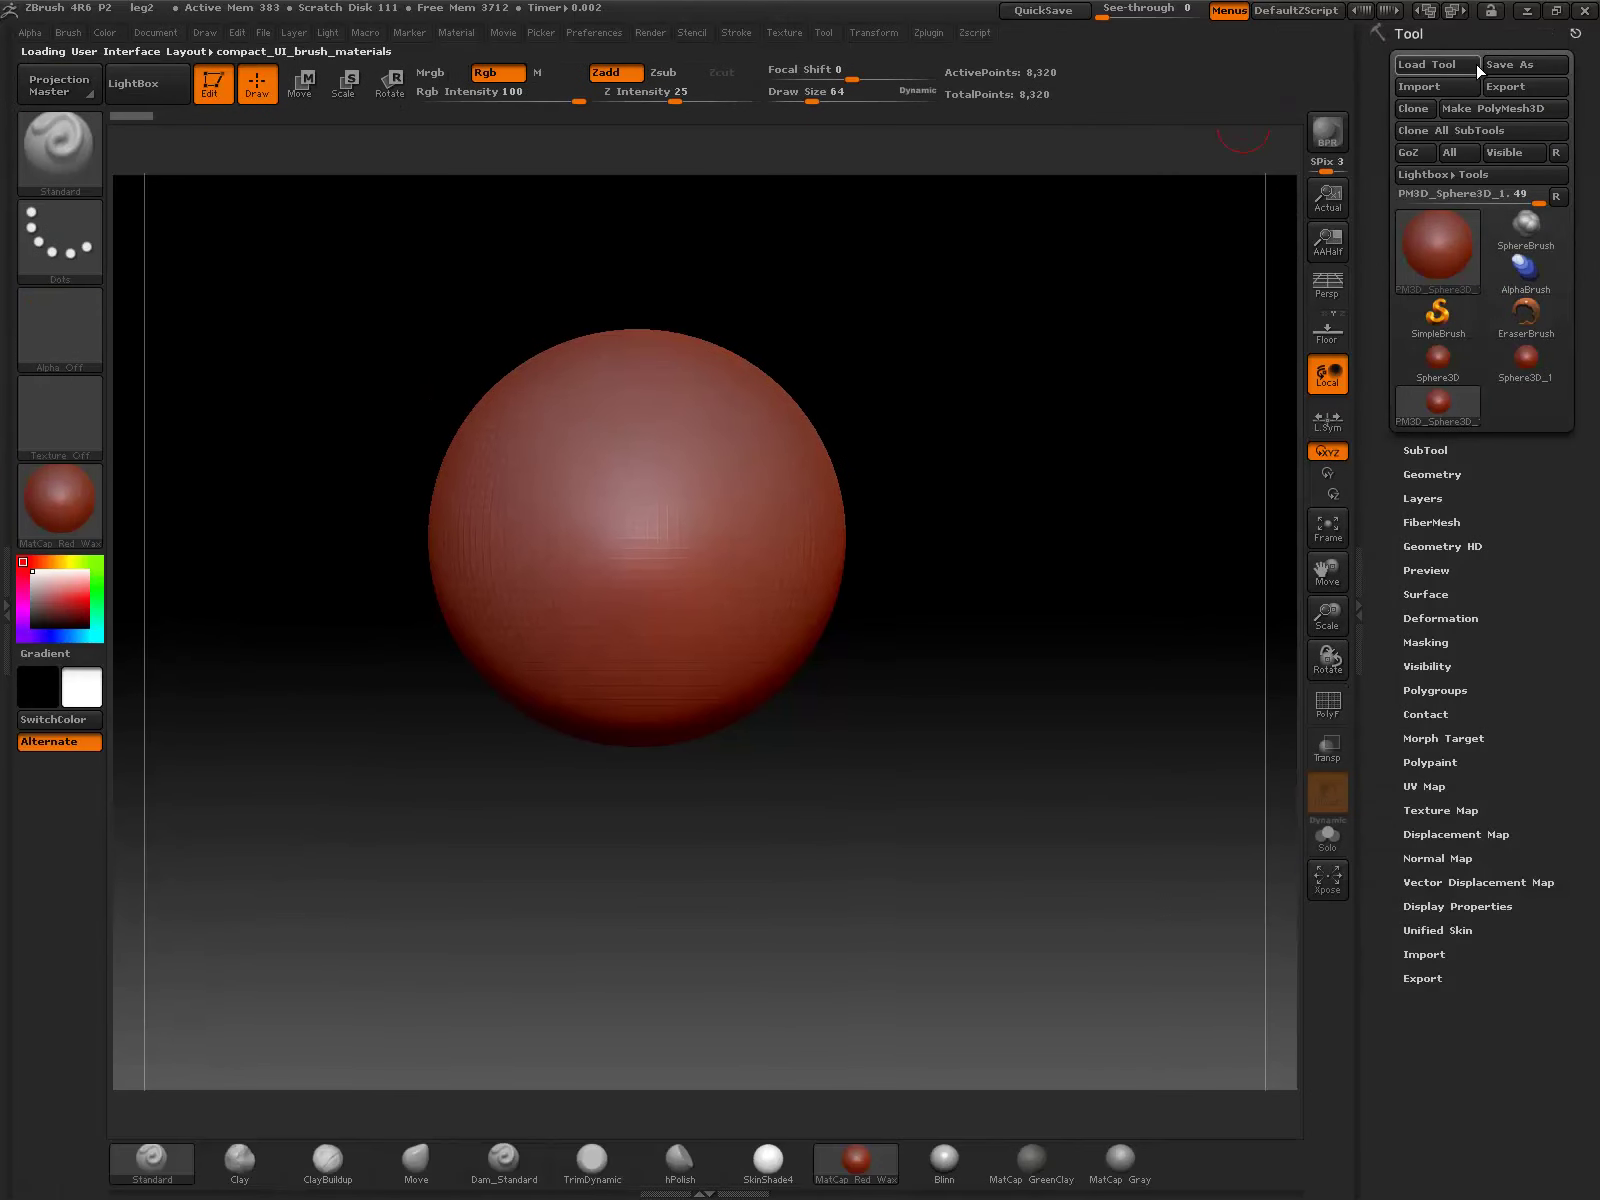
click(1459, 12)
click(1459, 12)
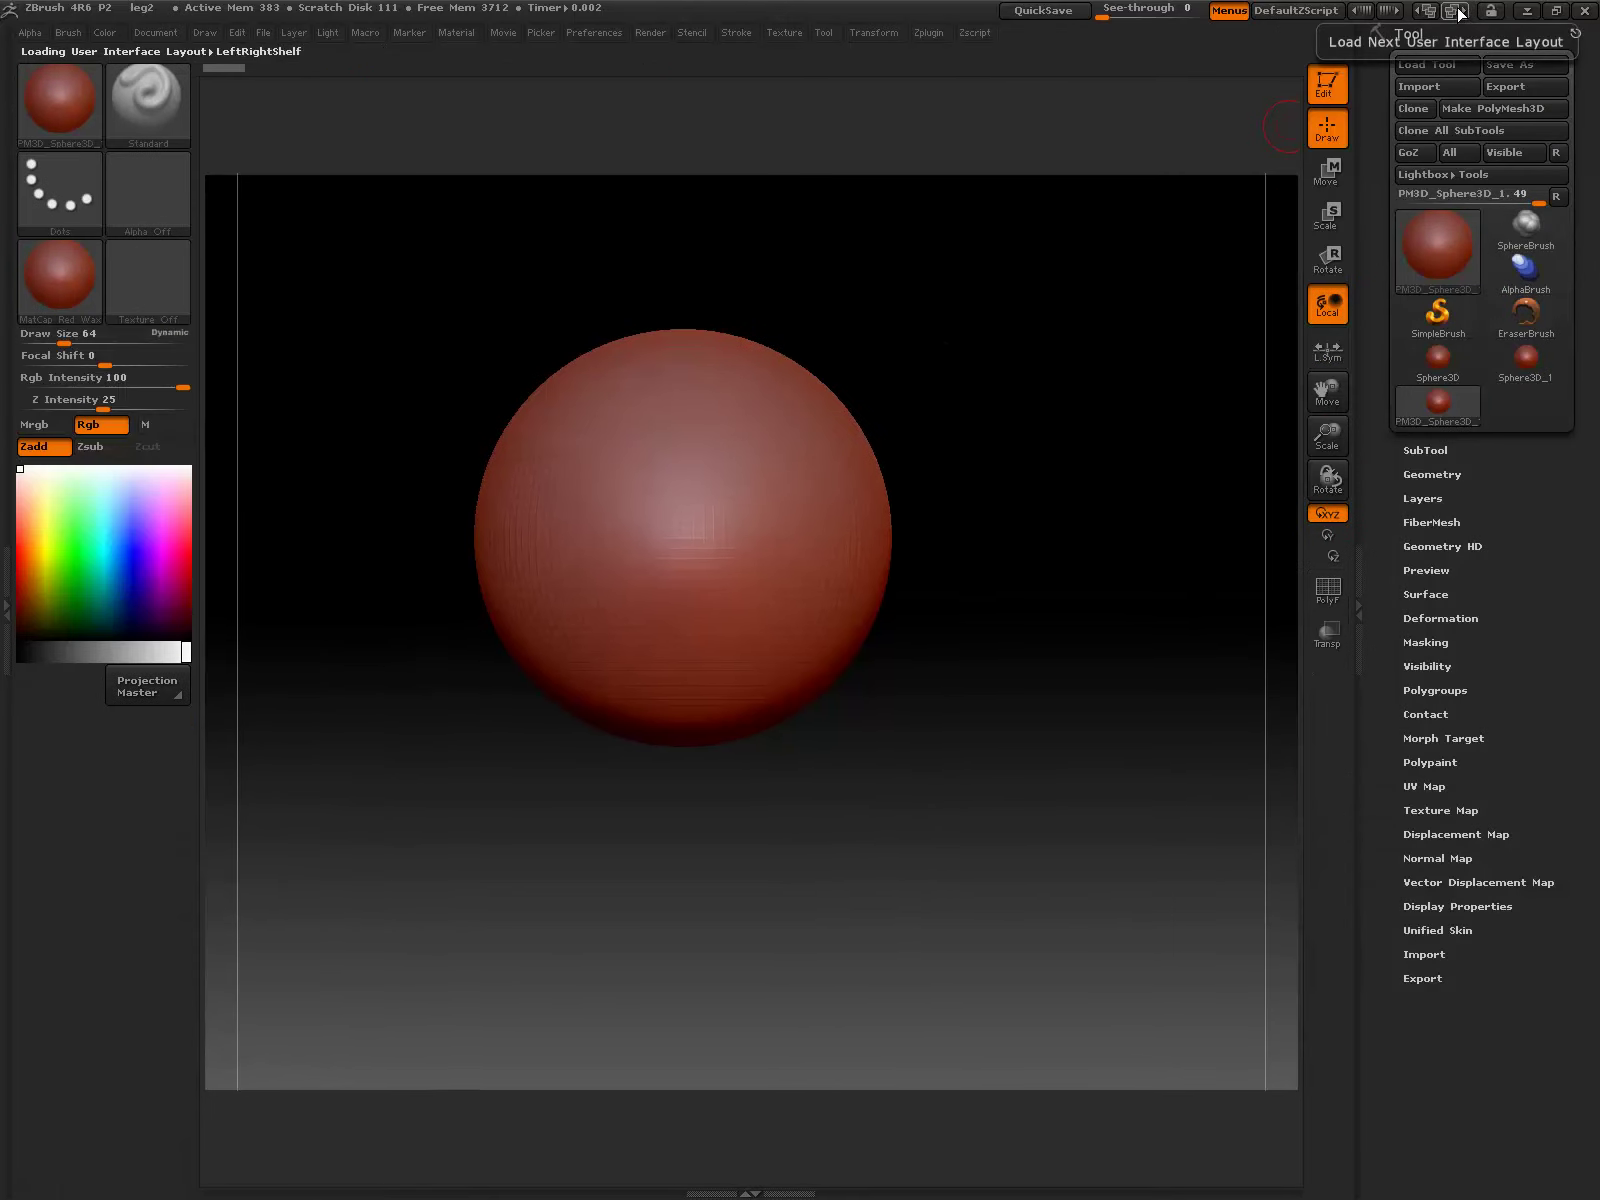
click(1459, 12)
click(1459, 12)
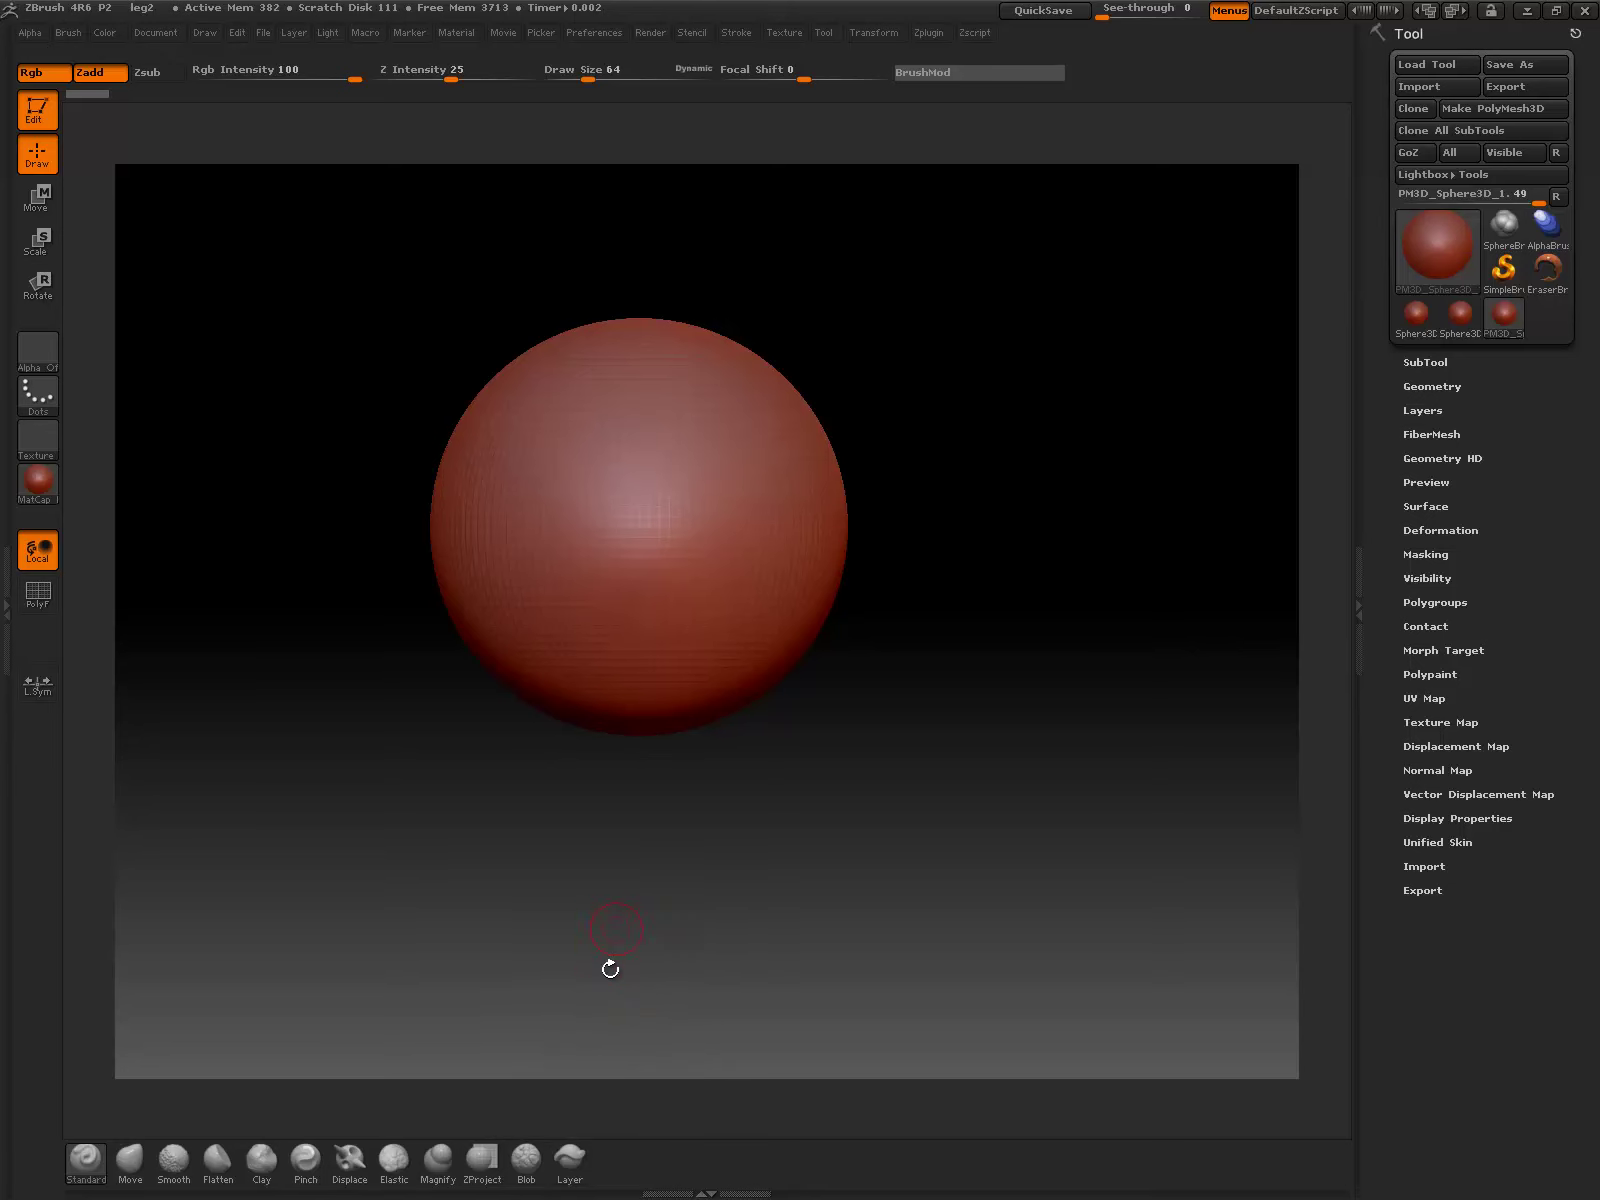
Step: Assign Smooth as the smoothing brush, skipping its note until next restart, and select the Move Topological brush
click(173, 1160)
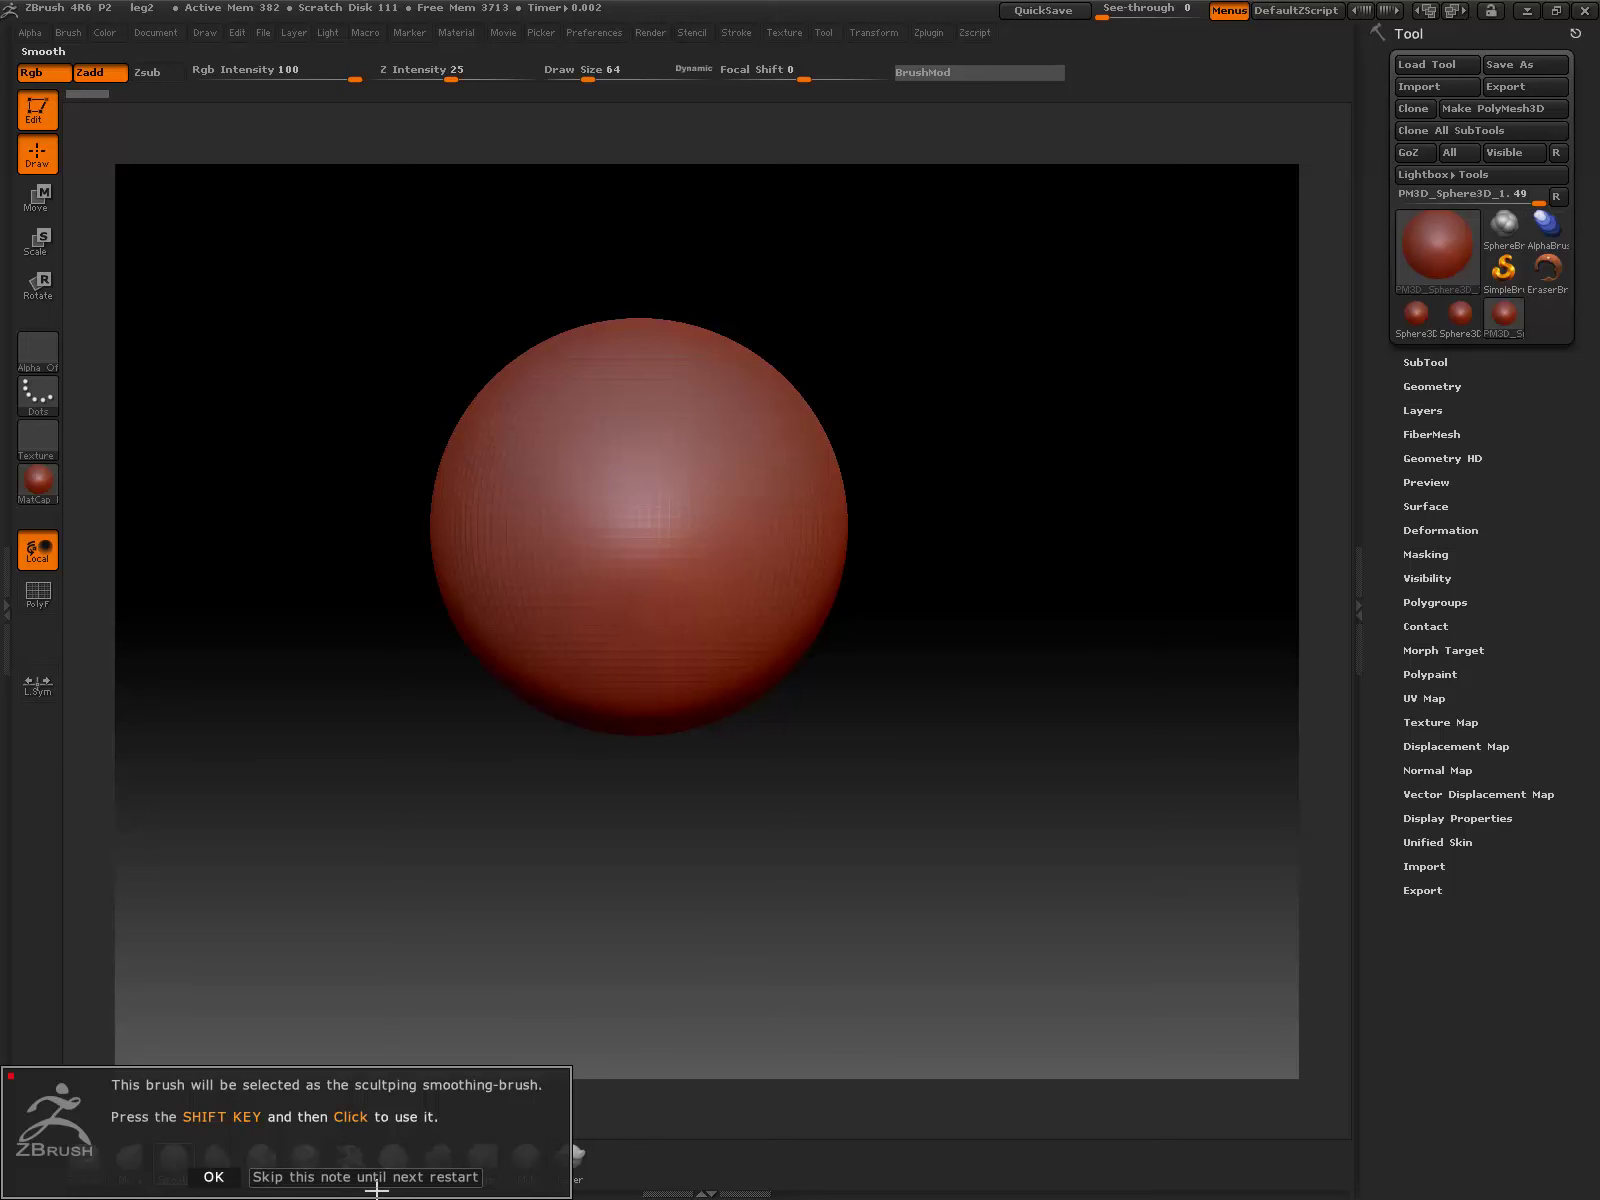
click(467, 1177)
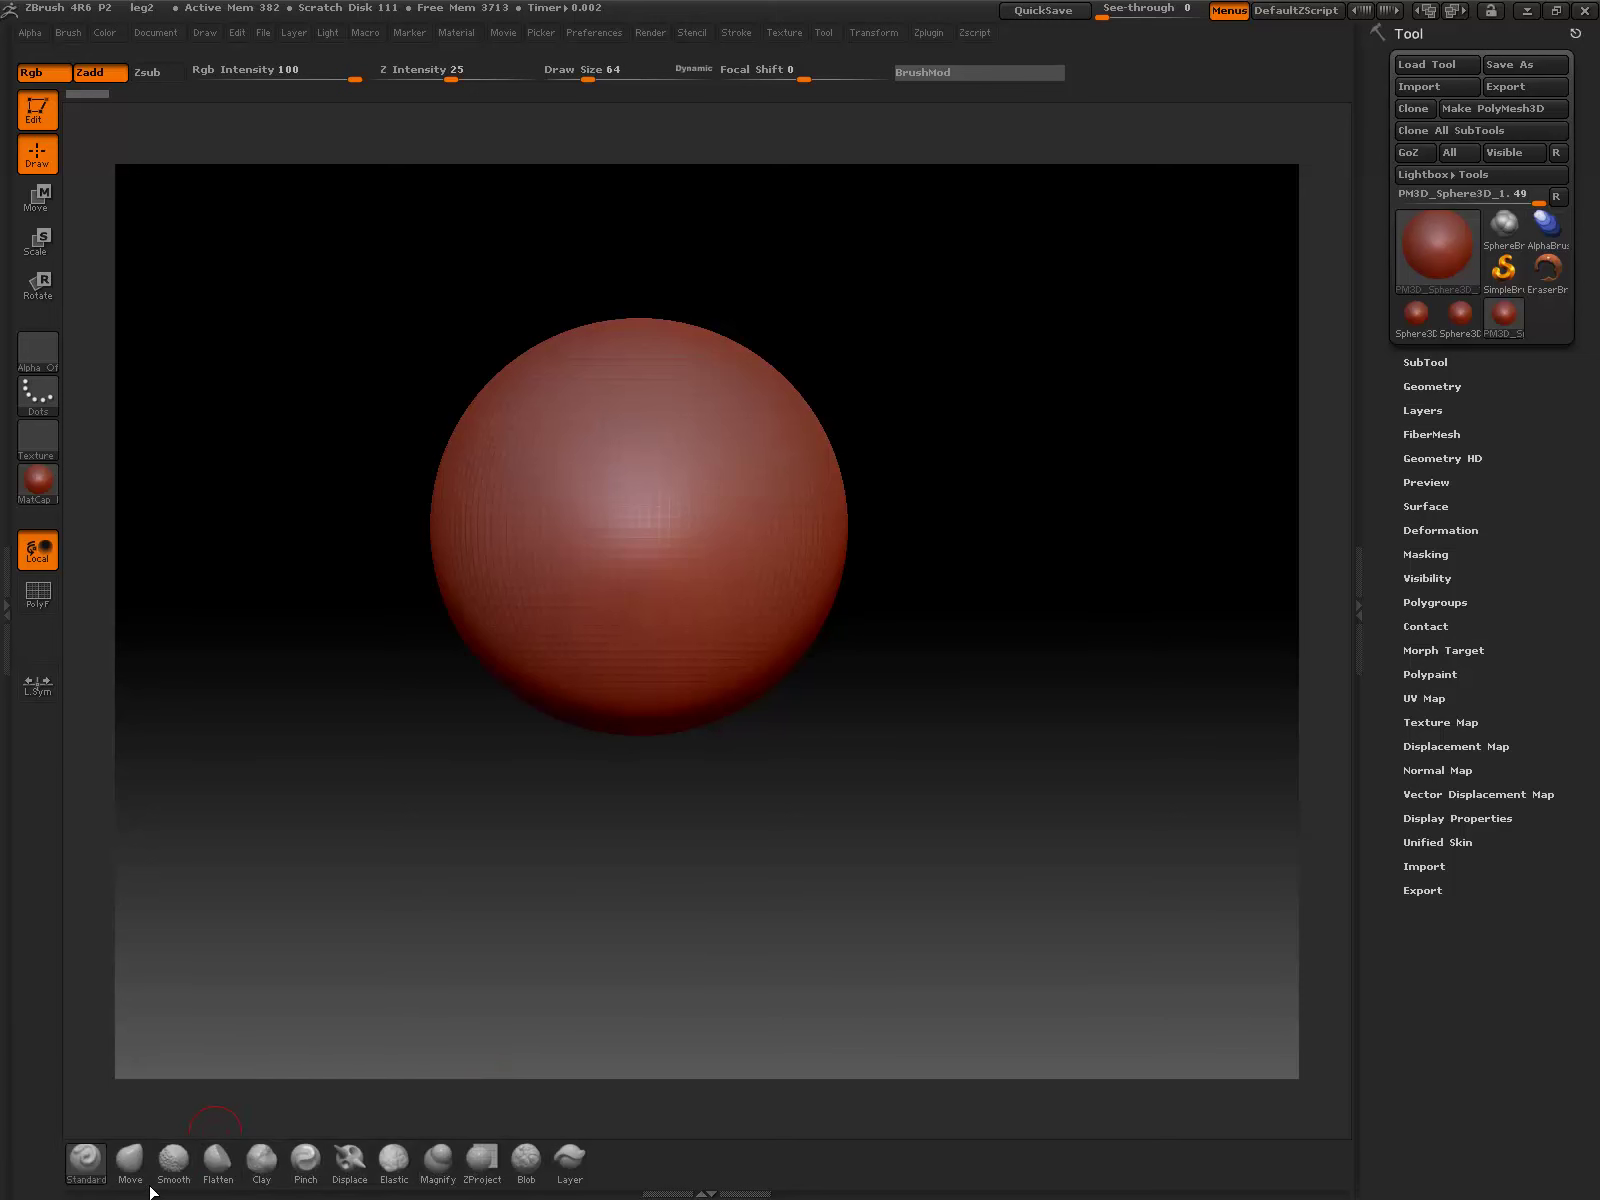
click(130, 1160)
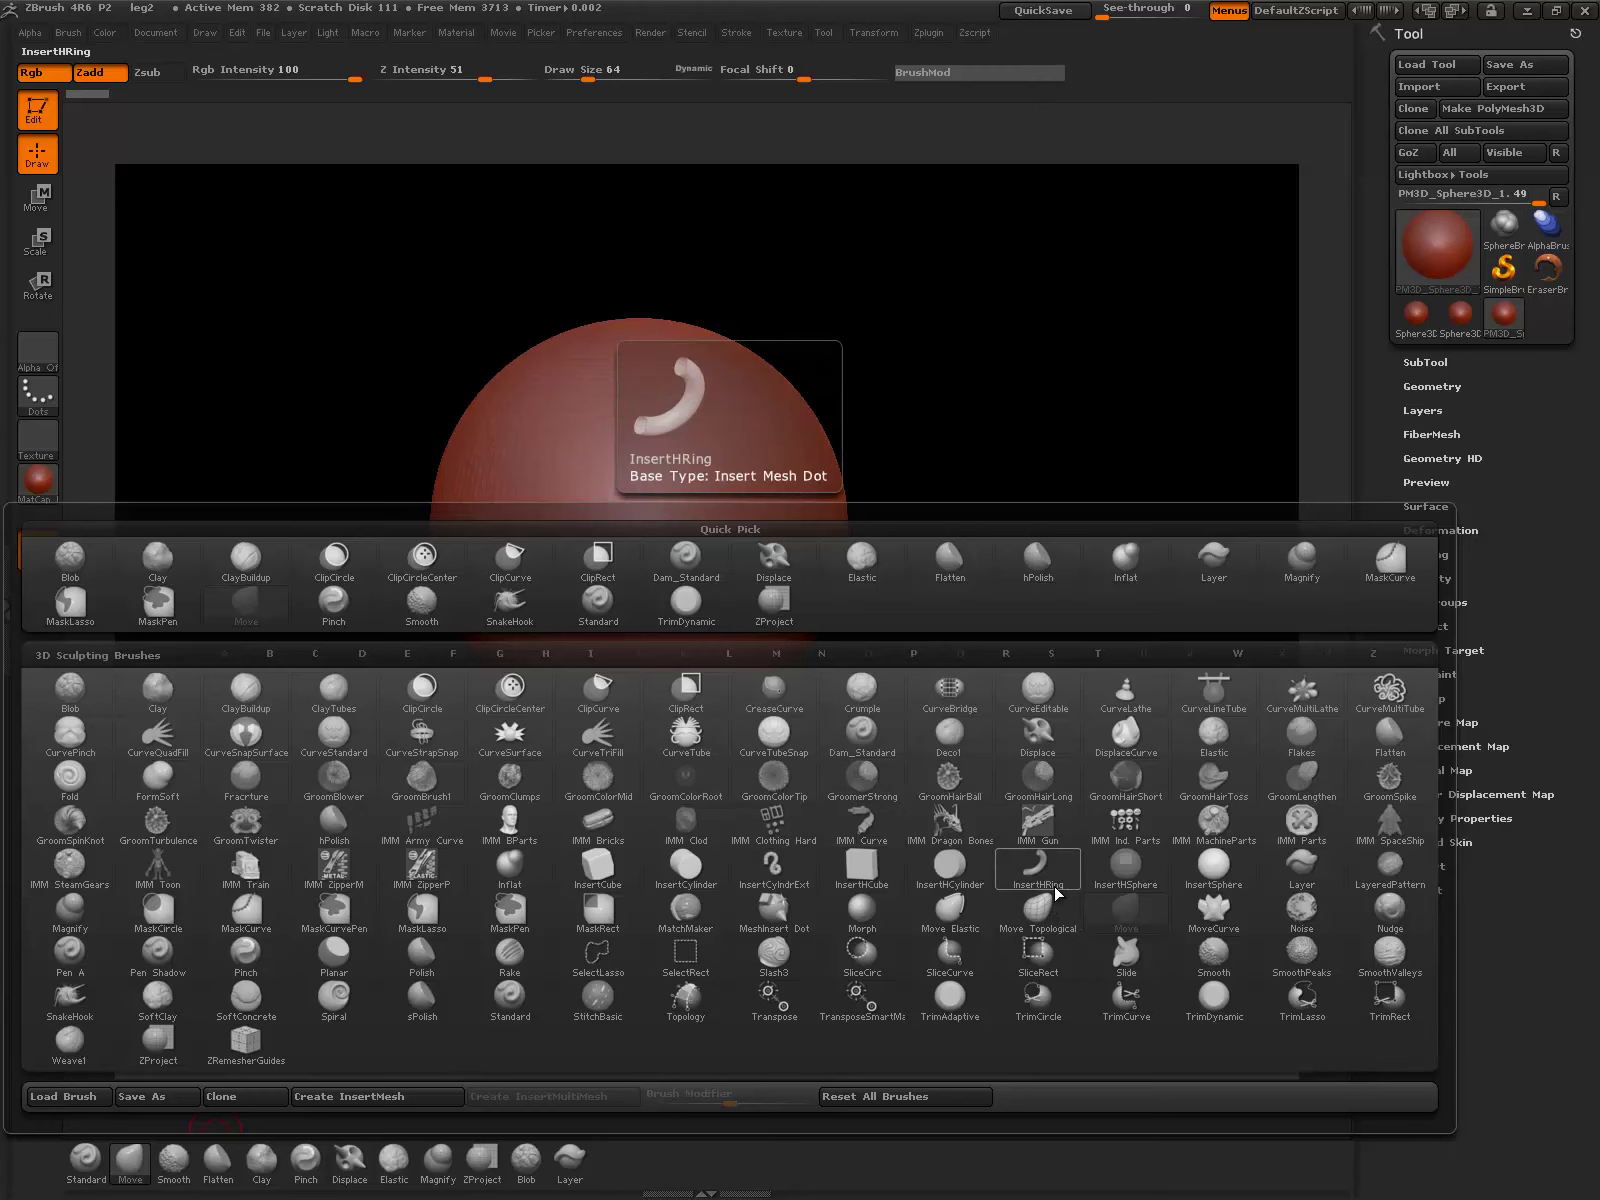
key(m)
click(1052, 925)
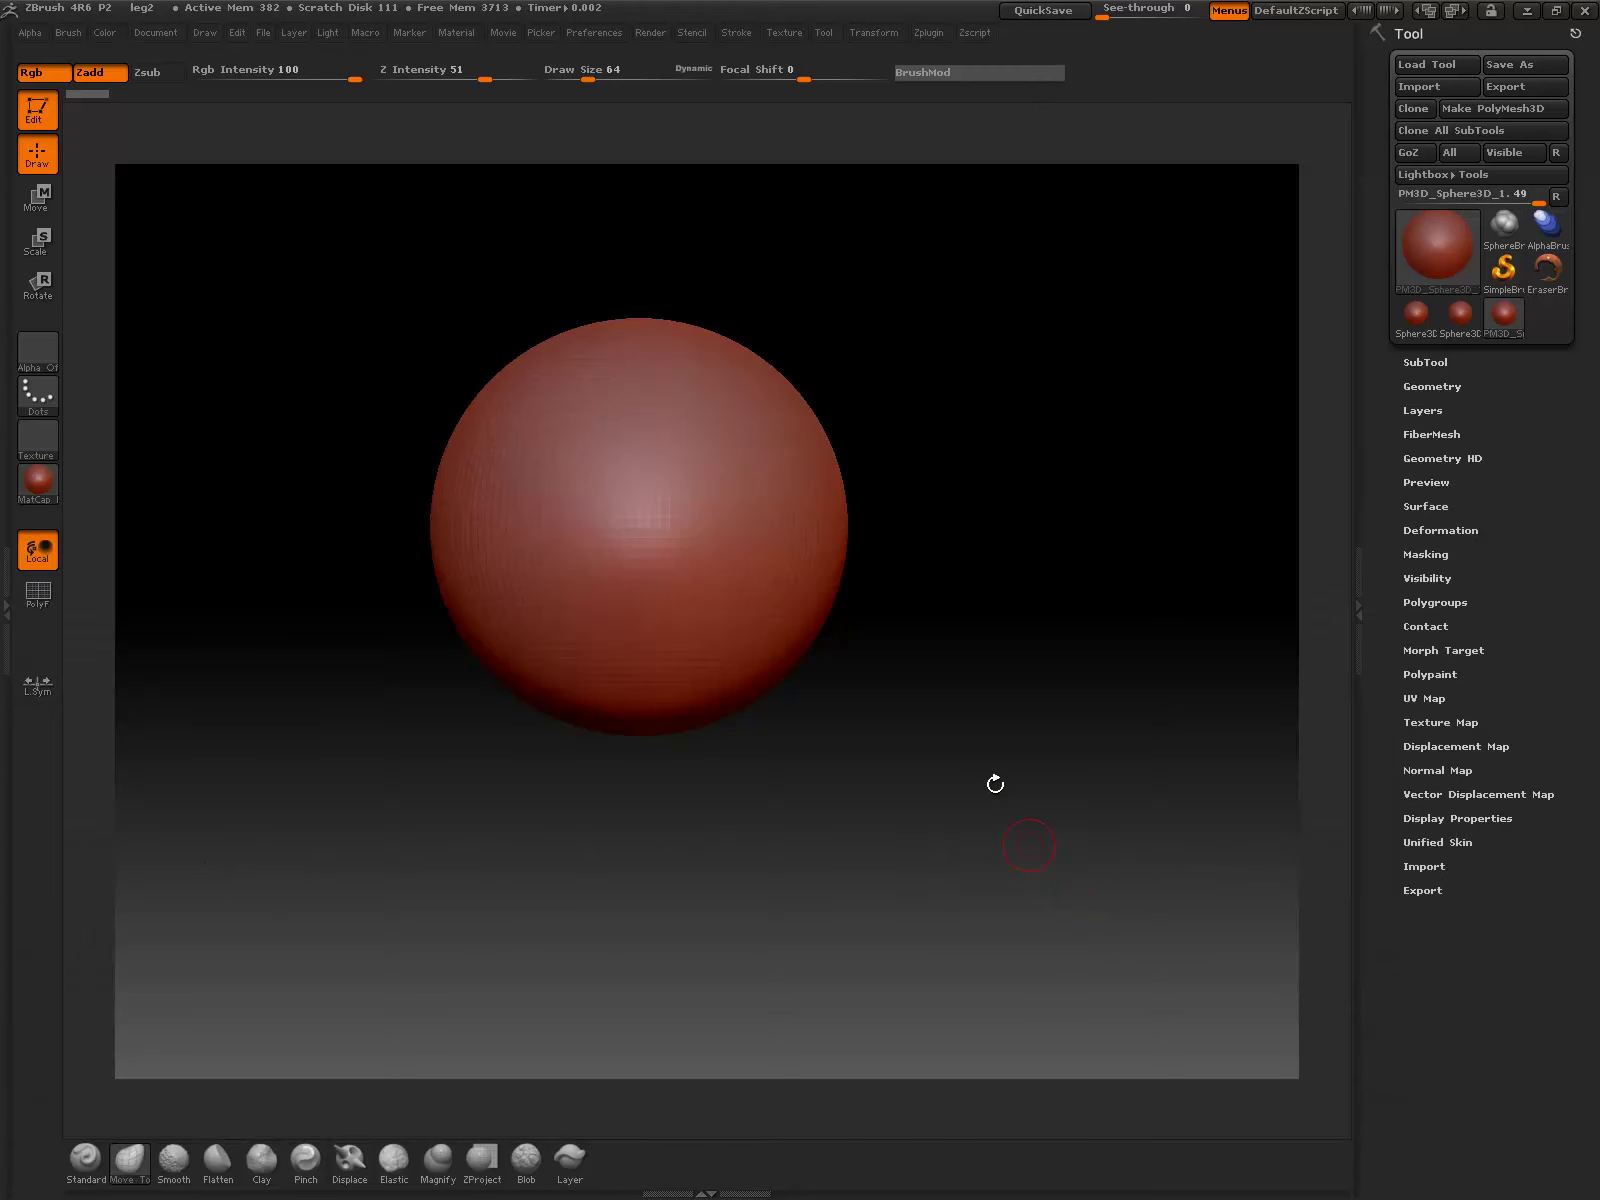
Step: Set the brush Draw Size to 368 and turn on X symmetry for sculpting the sphere
alt+drag(913, 753, 938, 756)
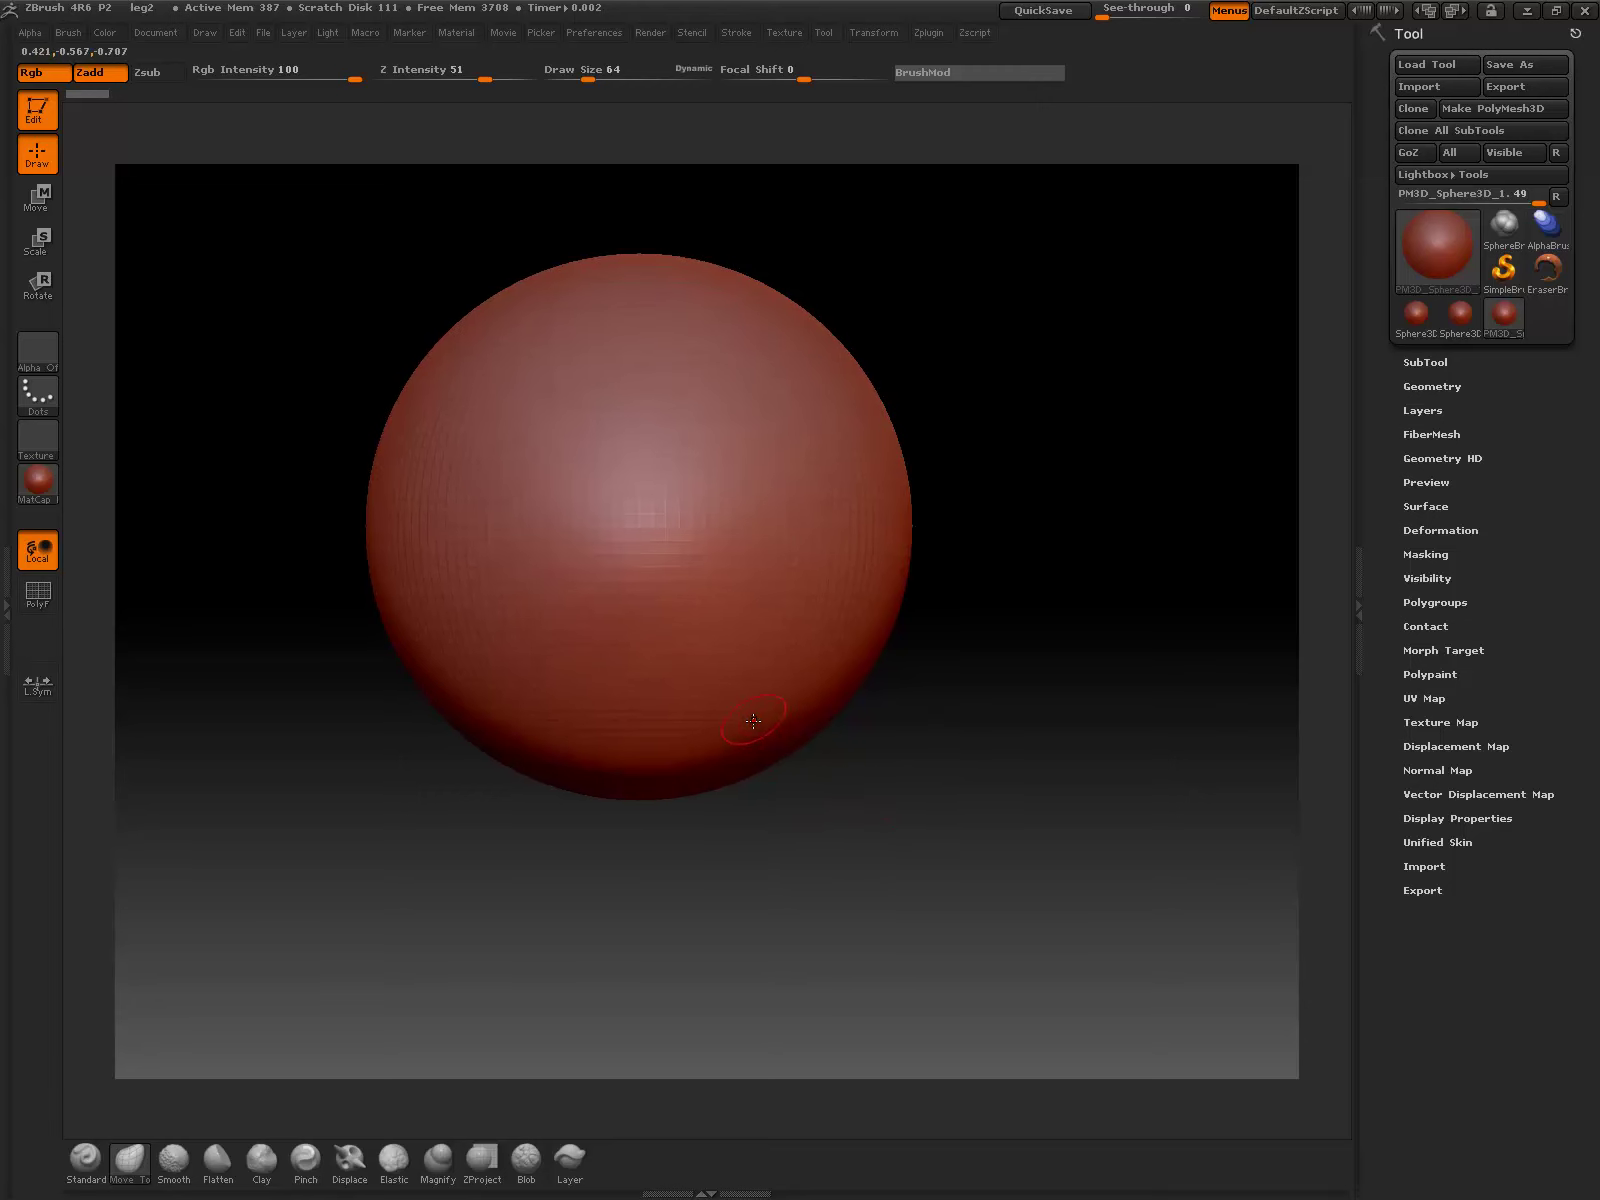
key(bracketright)
key(bracketright)
key(bracketright)
key(bracketright)
key(bracketright)
key(bracketright)
key(bracketright)
key(bracketright)
key(bracketright)
key(bracketright)
key(bracketright)
key(bracketright)
key(bracketright)
key(bracketright)
key(bracketright)
key(bracketright)
key(bracketright)
key(bracketright)
key(bracketright)
key(bracketright)
key(bracketright)
key(bracketright)
key(bracketright)
key(bracketright)
key(bracketright)
key(bracketright)
key(bracketright)
key(bracketright)
key(bracketright)
key(bracketright)
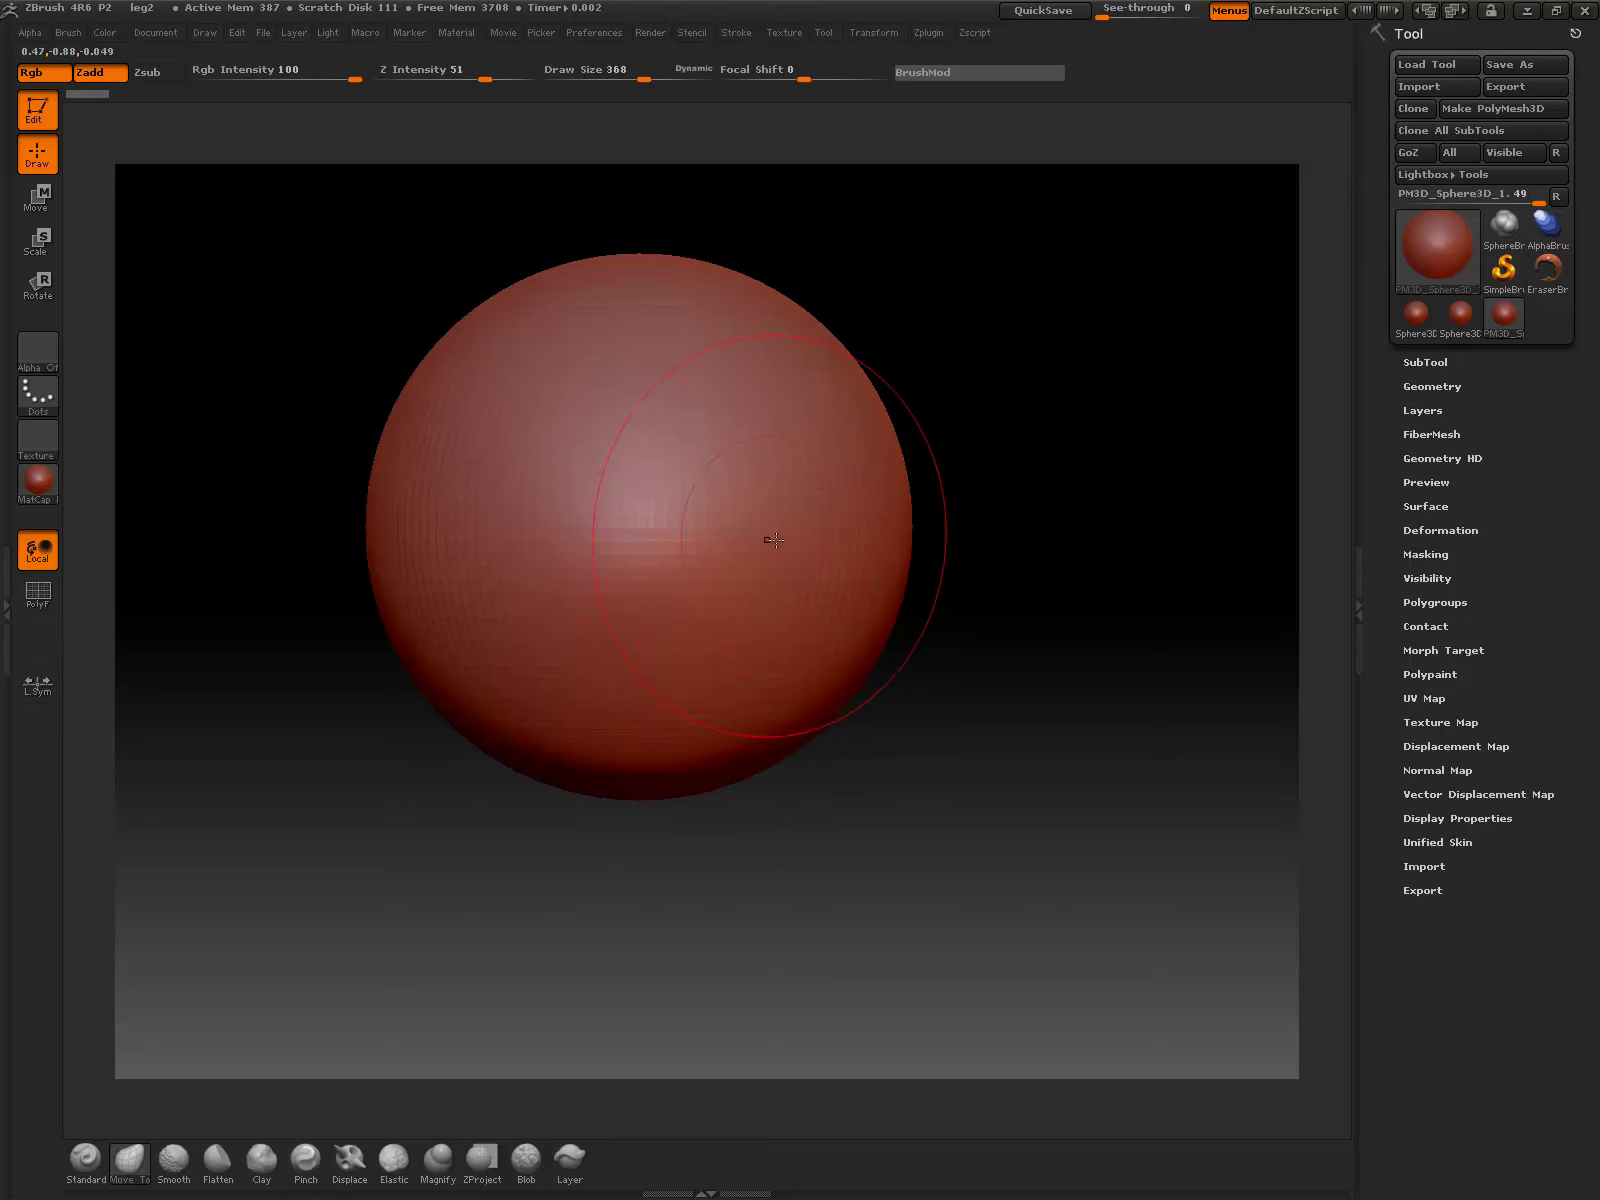
key(x)
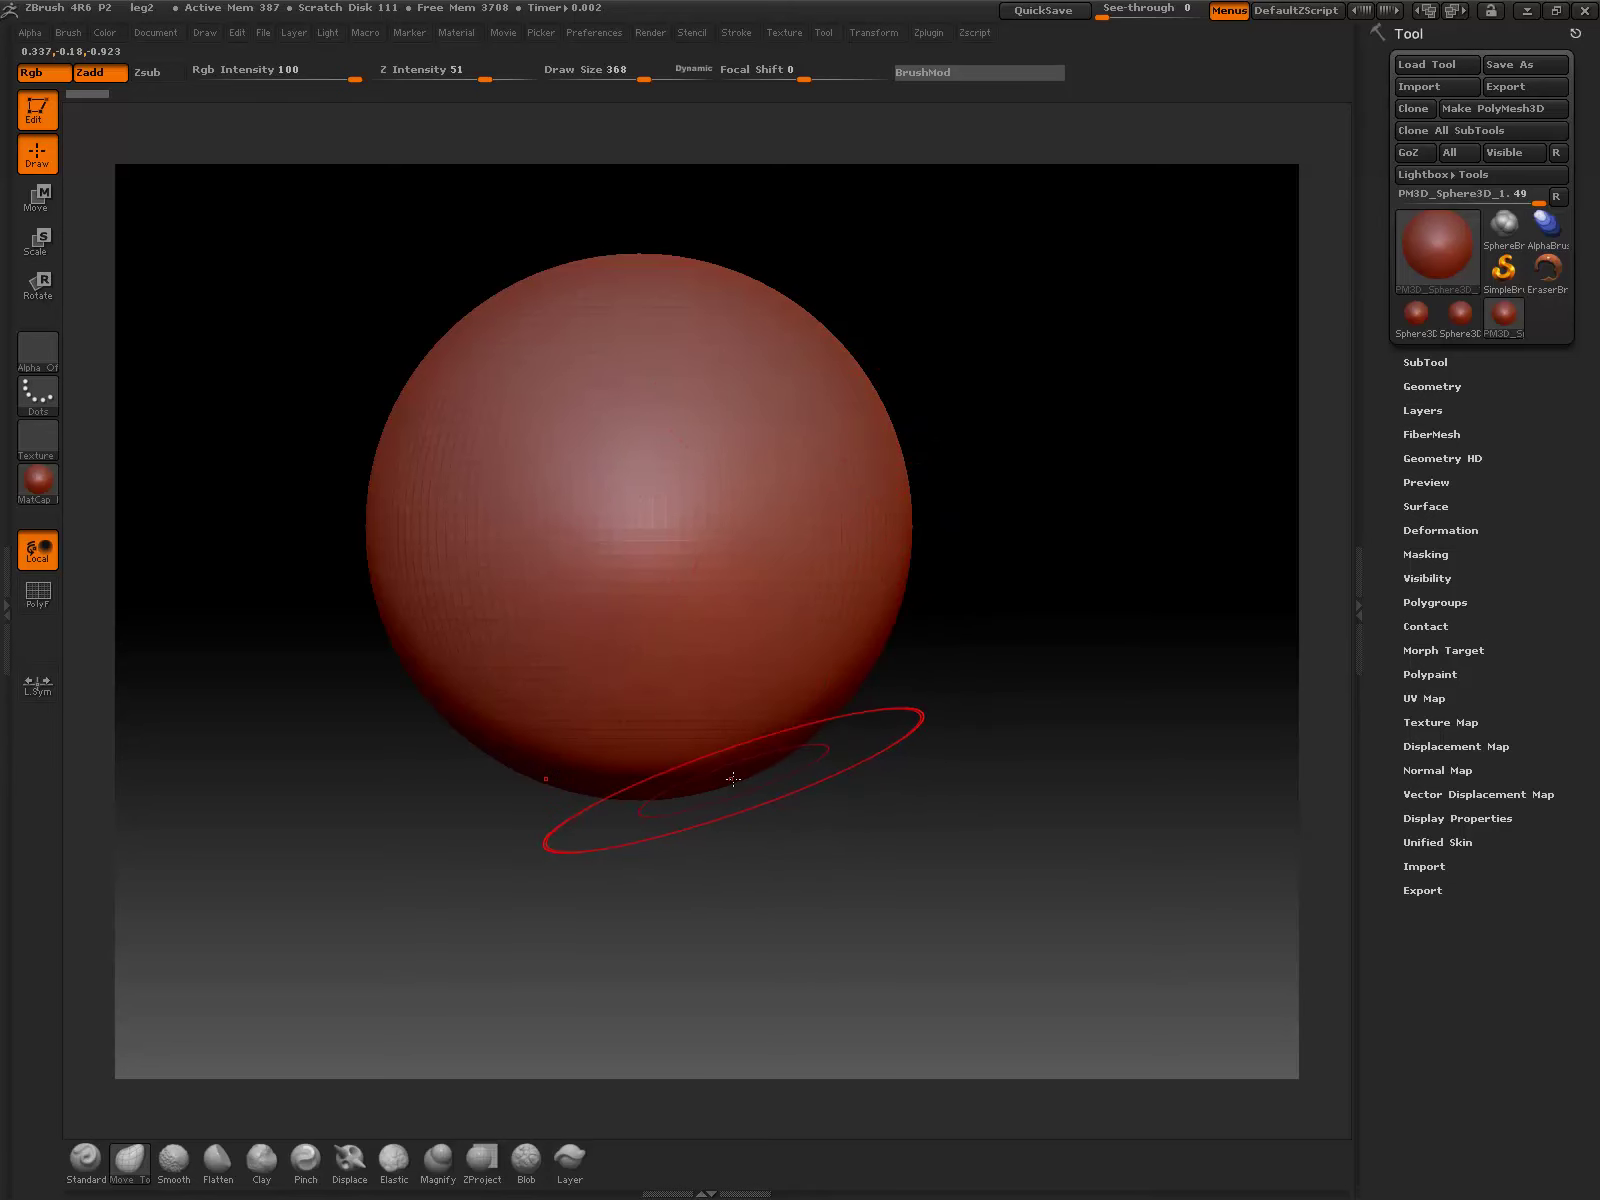
Step: Pull the sphere's underside down into a tapered chin and push its sides inward to form an egg-shaped head
mouse_move(735, 800)
mouse_down()
mouse_move(739, 868)
mouse_move(665, 836)
mouse_move(643, 846)
mouse_up()
drag(880, 643, 862, 640)
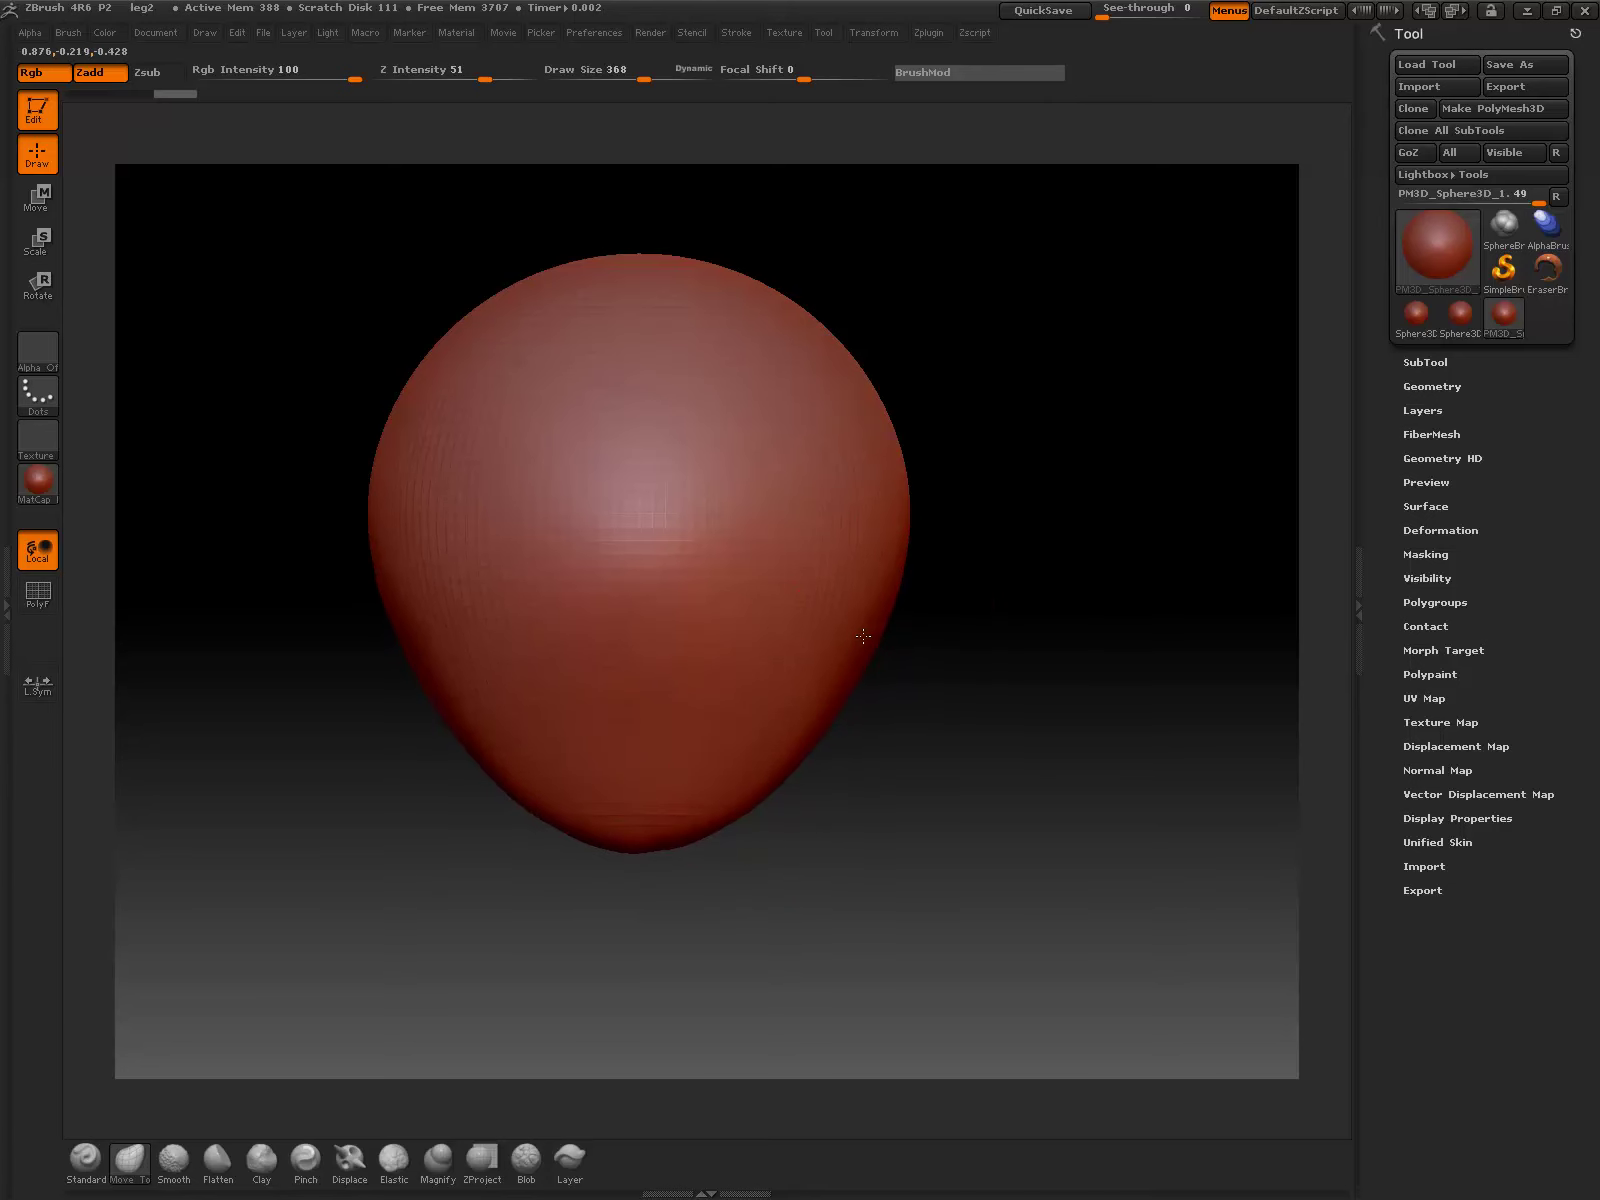
mouse_move(931, 496)
mouse_down()
mouse_move(928, 536)
mouse_move(872, 540)
mouse_up()
drag(783, 630, 719, 658)
mouse_move(984, 424)
mouse_down()
mouse_move(951, 416)
mouse_move(893, 540)
mouse_move(911, 571)
mouse_move(950, 575)
mouse_move(882, 619)
mouse_move(942, 735)
mouse_move(971, 721)
mouse_move(975, 703)
mouse_move(768, 793)
mouse_up()
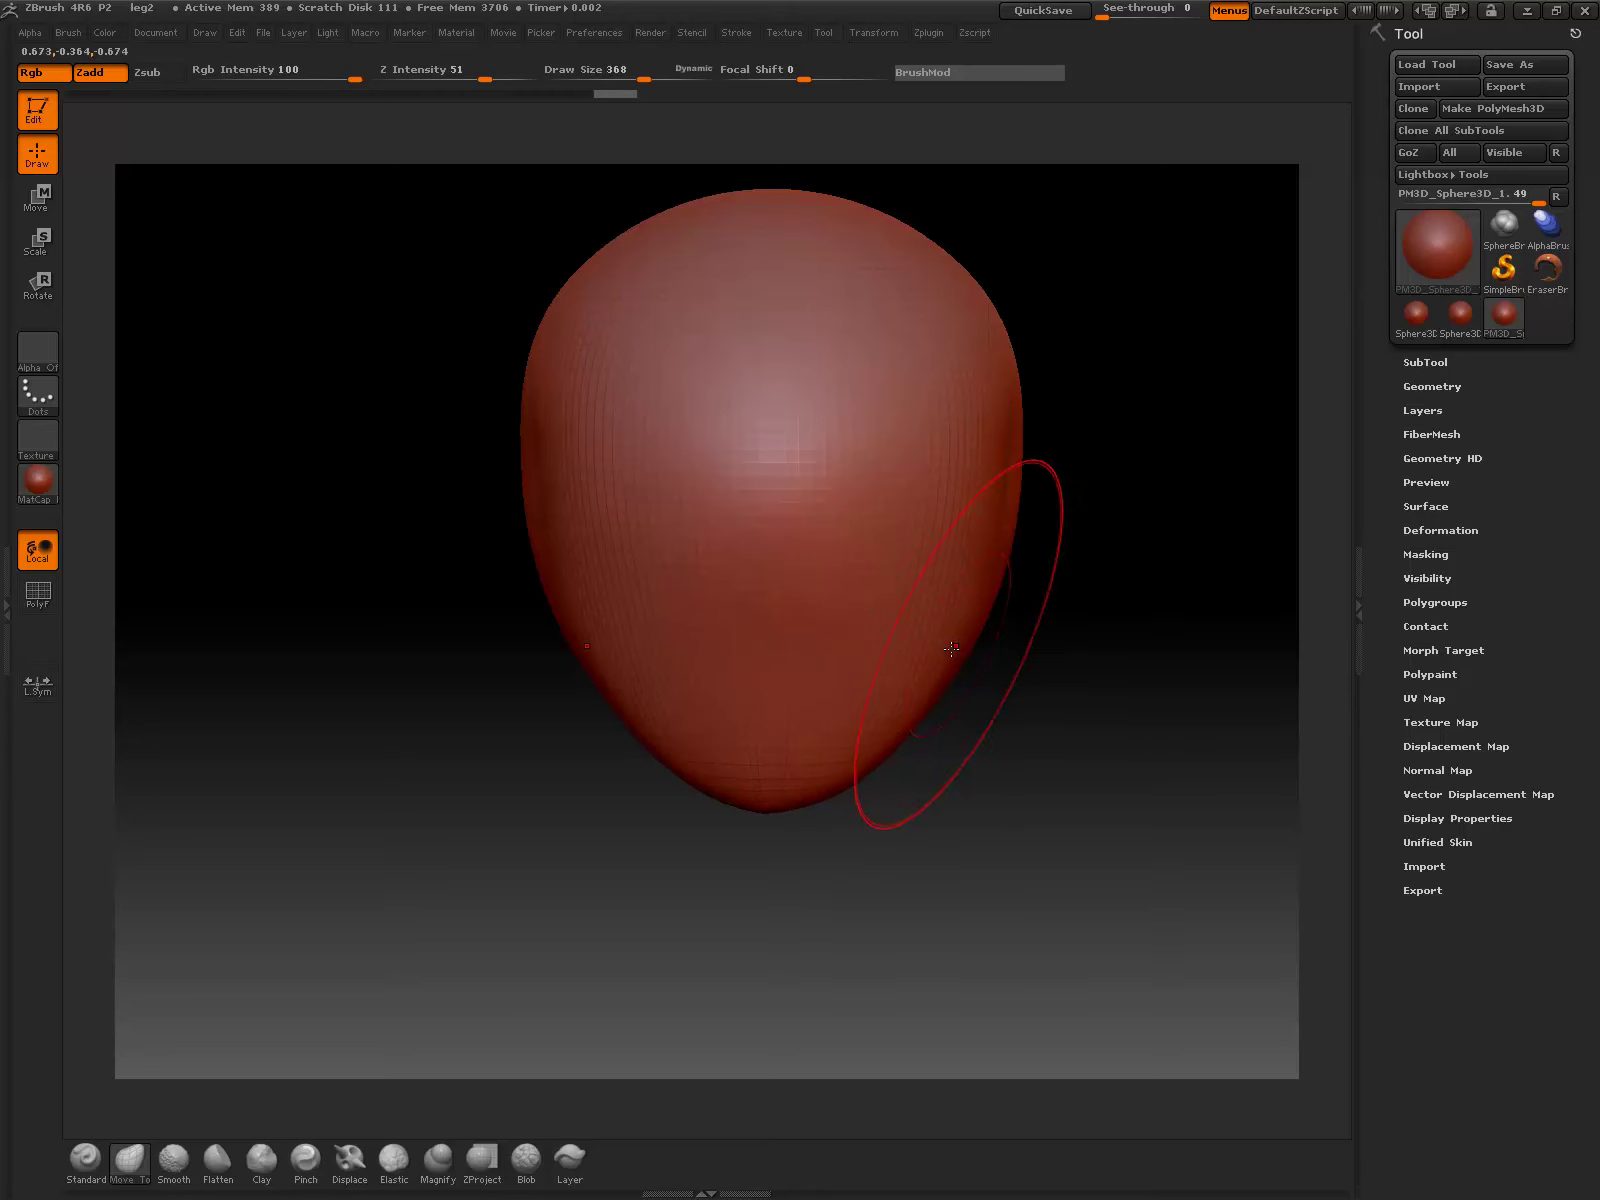
Step: Refine the head's silhouette by reshaping the temples, the jaw sides and the top of the cranium
mouse_move(1018, 518)
mouse_down()
mouse_move(1017, 476)
mouse_move(989, 481)
mouse_up()
drag(1002, 359, 993, 364)
mouse_move(932, 235)
mouse_down()
mouse_move(949, 212)
mouse_move(995, 259)
mouse_up()
drag(774, 234, 785, 200)
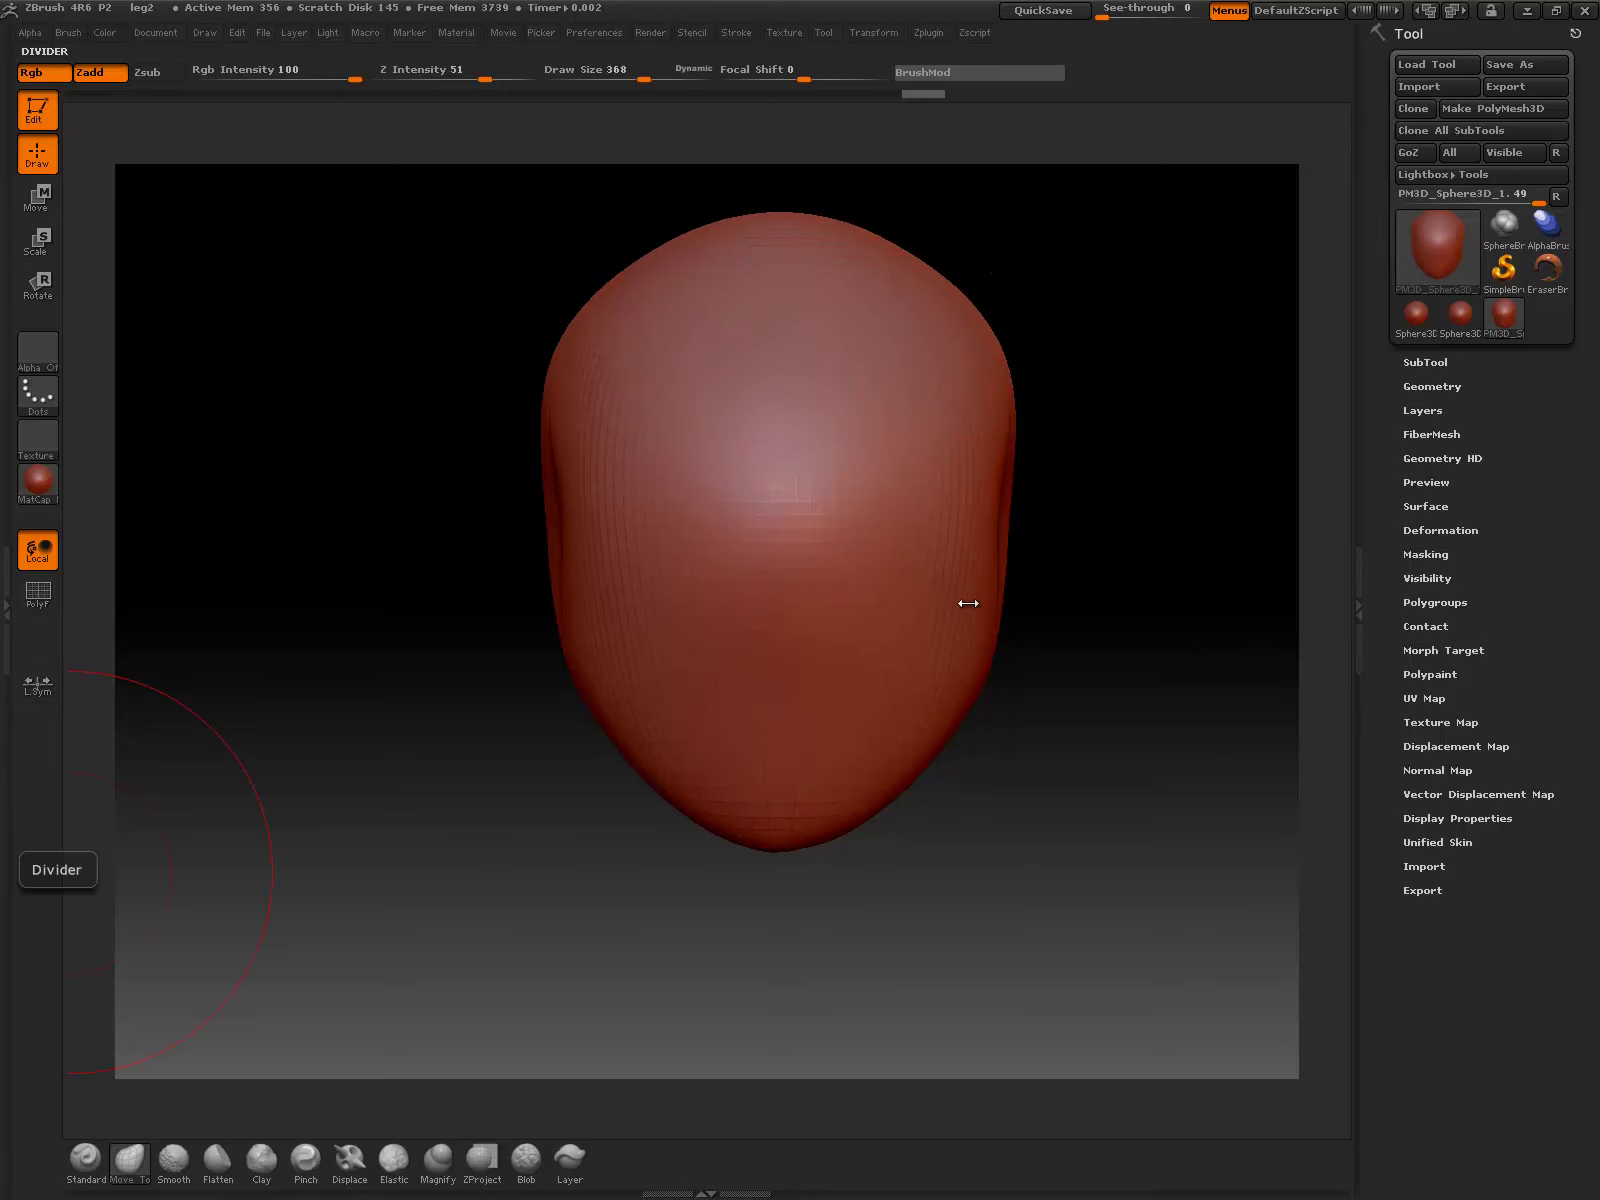
drag(1074, 703, 1000, 845)
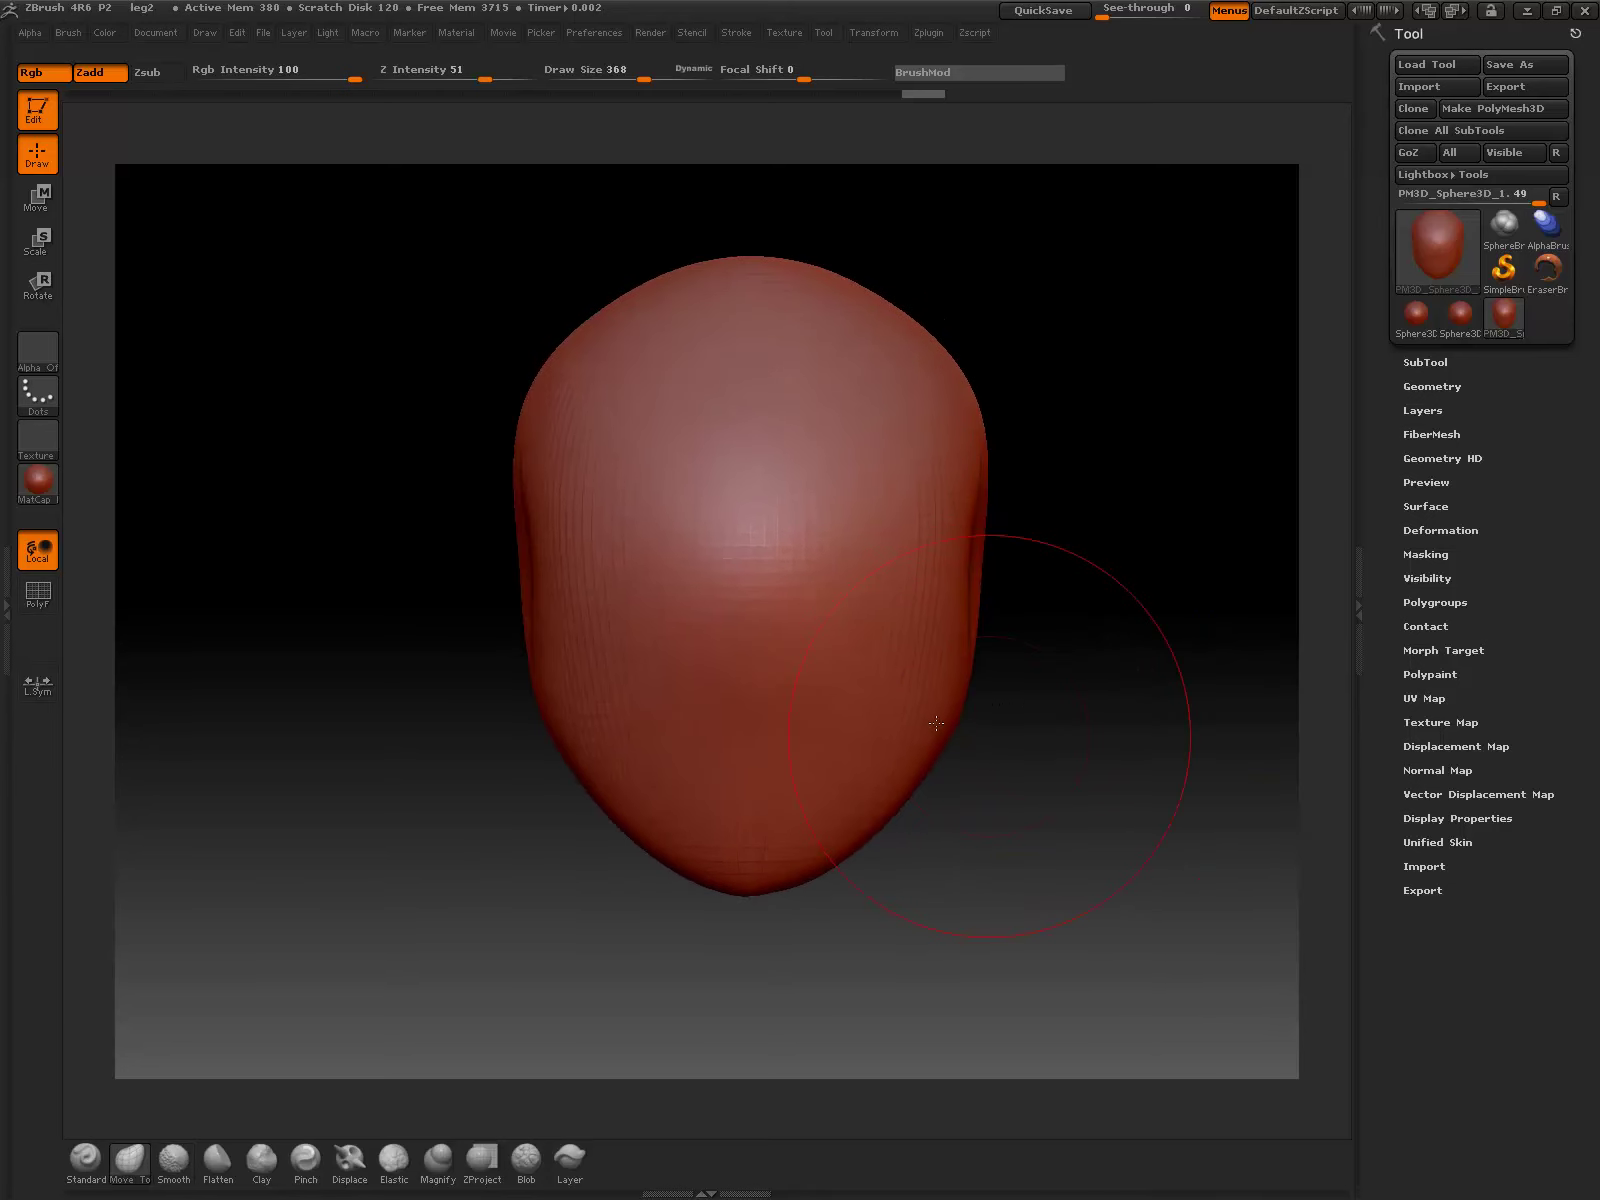
drag(912, 736, 912, 734)
drag(848, 288, 862, 284)
Step: Reduce the brush Draw Size to 24 and subdivide the head mesh once
key([)
key([)
key([)
key([)
key([)
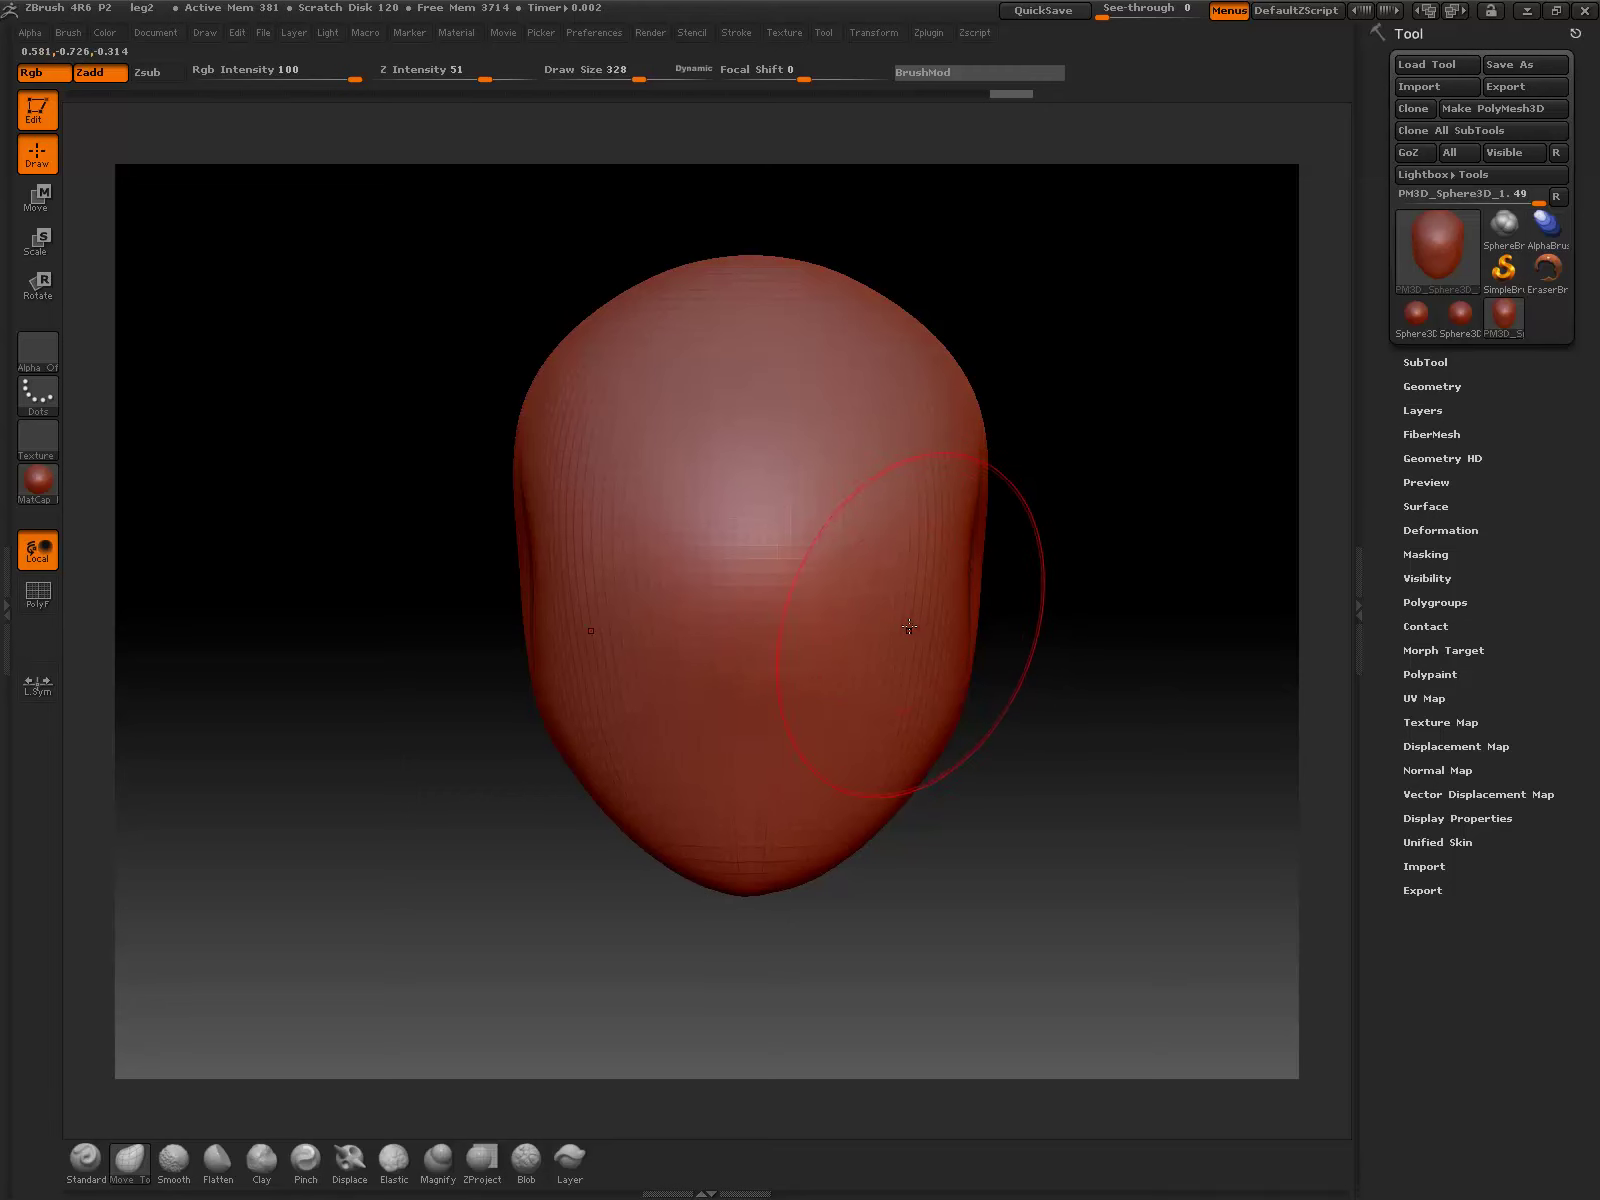
key([)
key([)
key([)
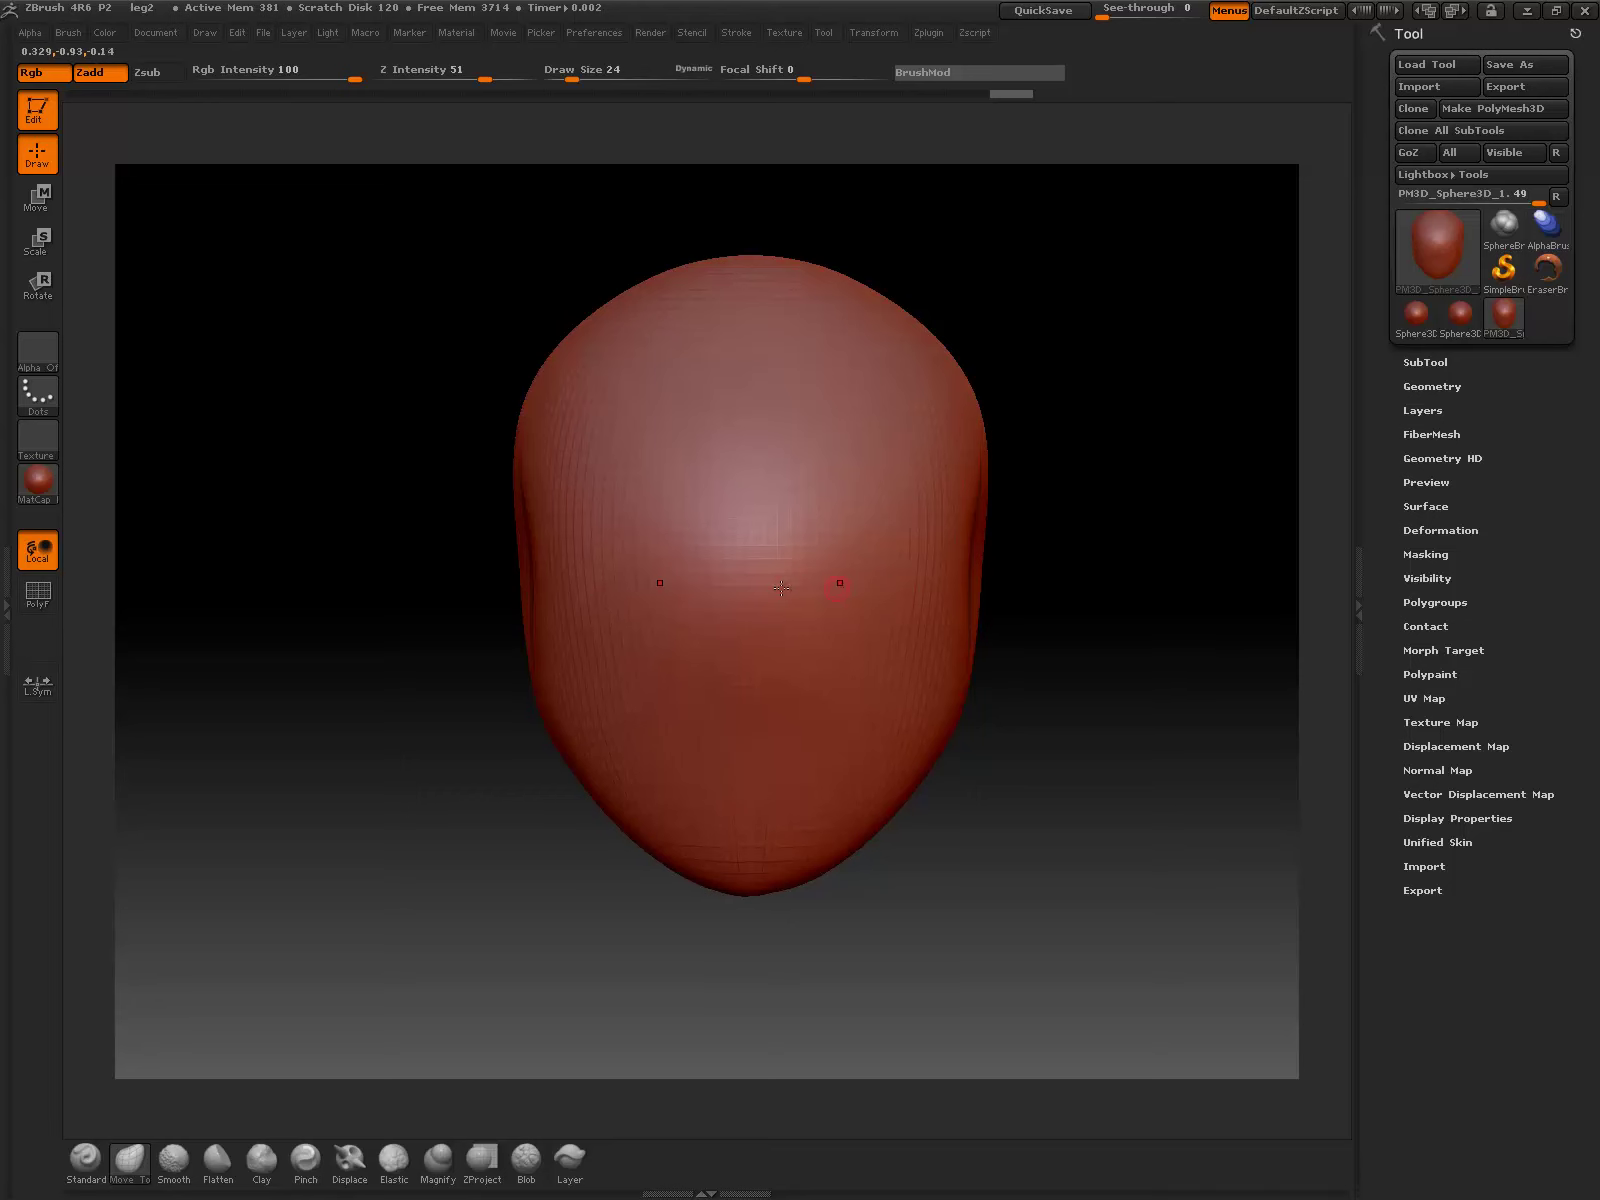
key(ctrl+d)
Step: Mask small marks at the crown and chin and a horizontal eye guide line across the middle of the head
key(ctrl)
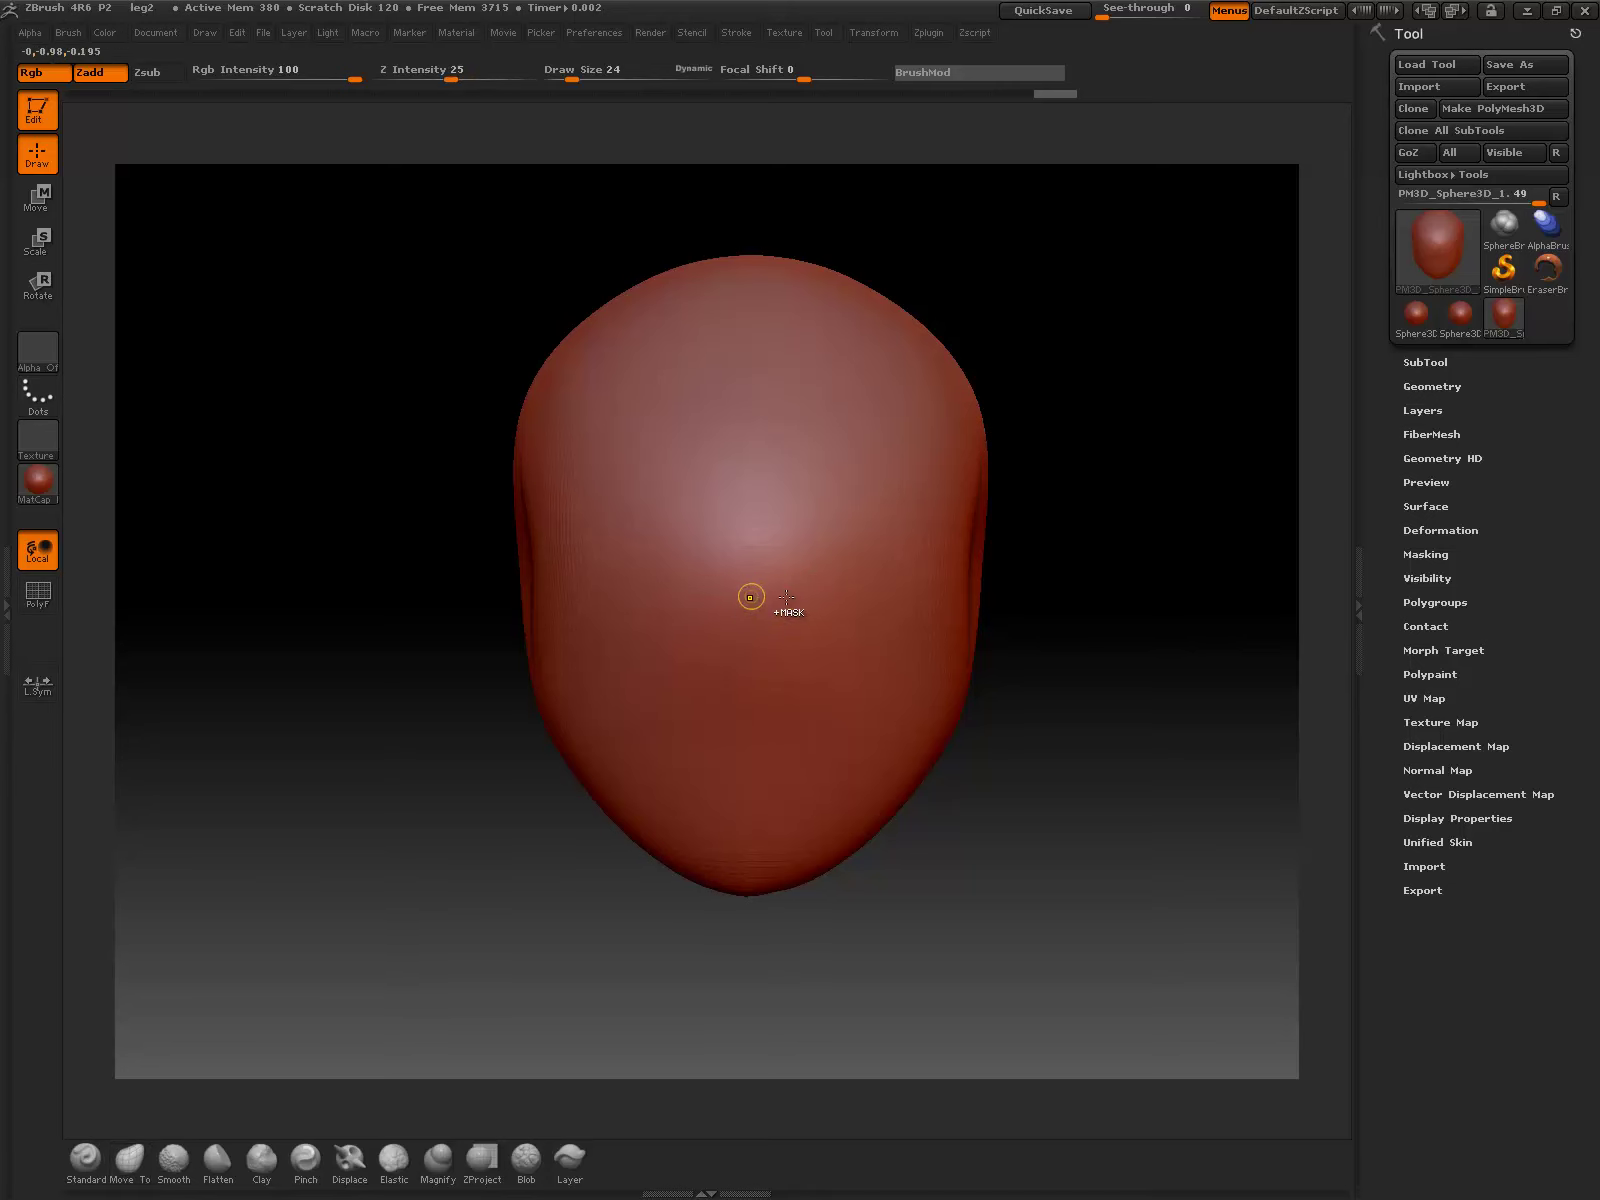
ctrl+click(753, 259)
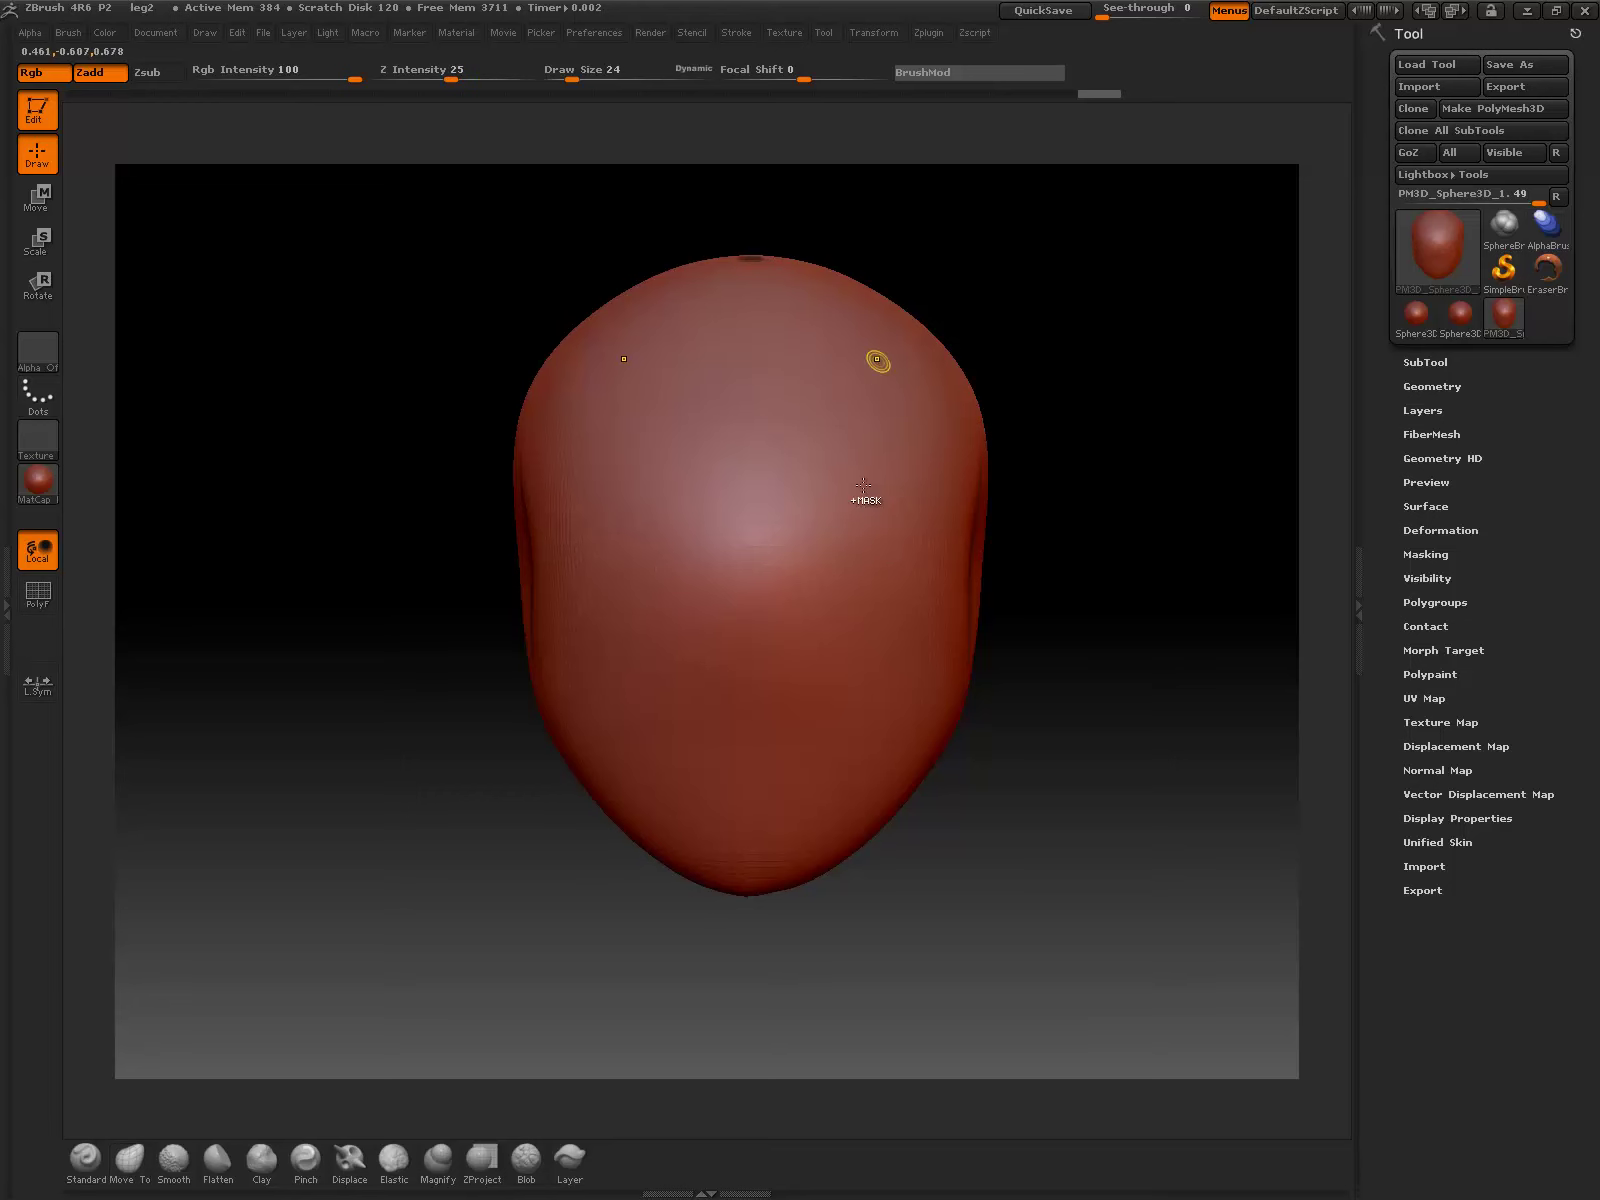
ctrl+click(751, 891)
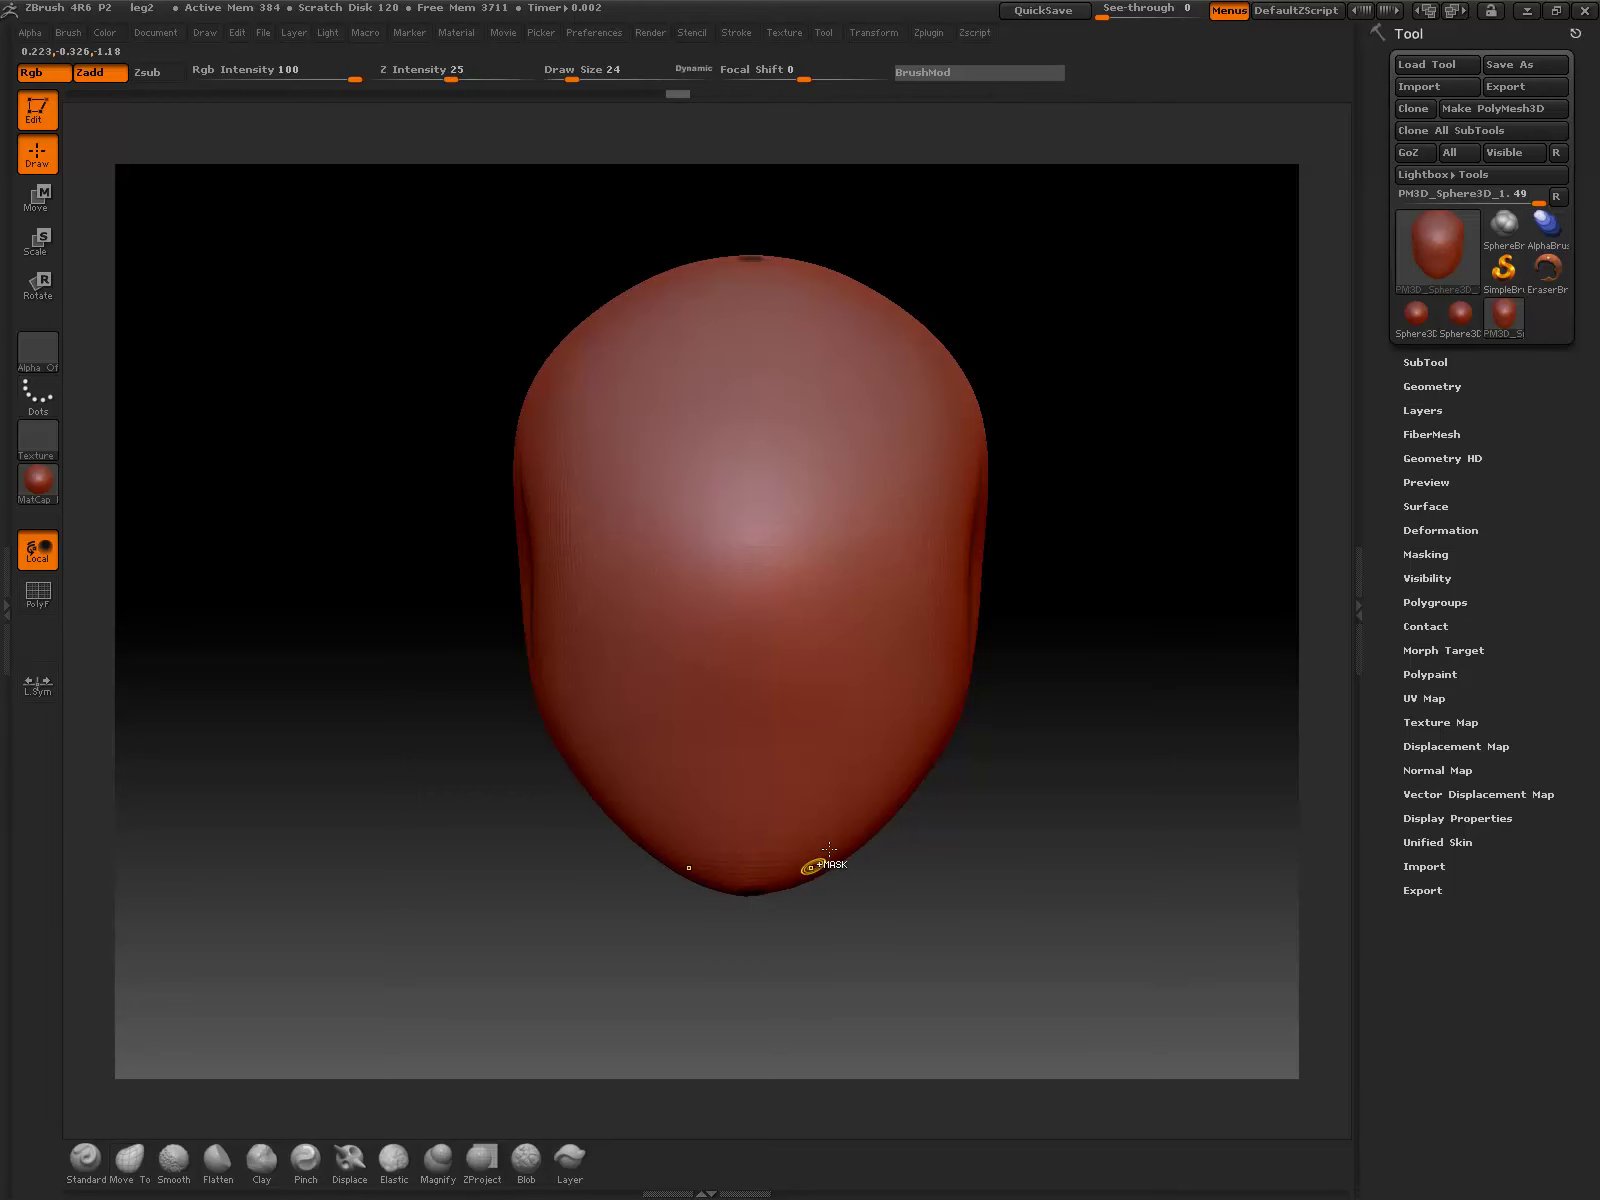
ctrl+click(578, 582)
mouse_move(614, 584)
ctrl+mouse_down()
mouse_move(950, 580)
mouse_move(652, 584)
mouse_move(507, 607)
ctrl+mouse_up()
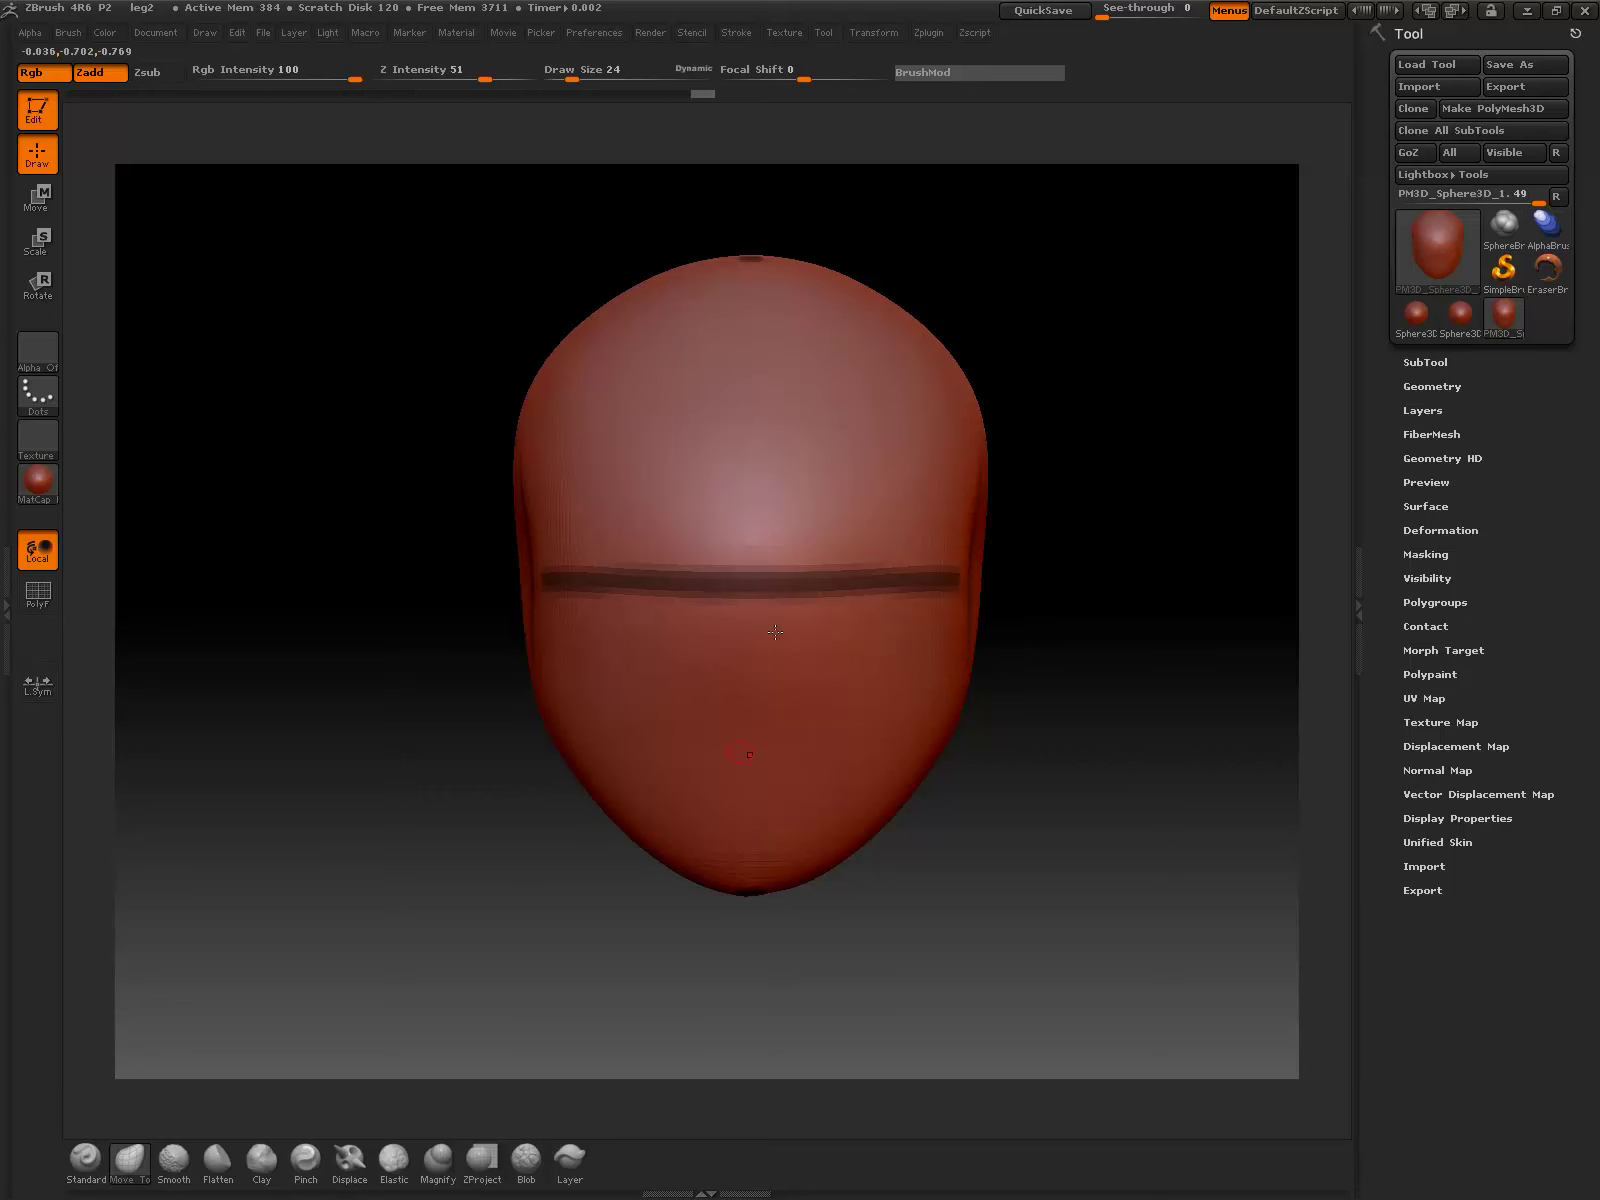
Step: Mask a vertical centre guide line from the crown to the chin, redrawing it after undoing the split first stroke
ctrl+drag(750, 260, 760, 594)
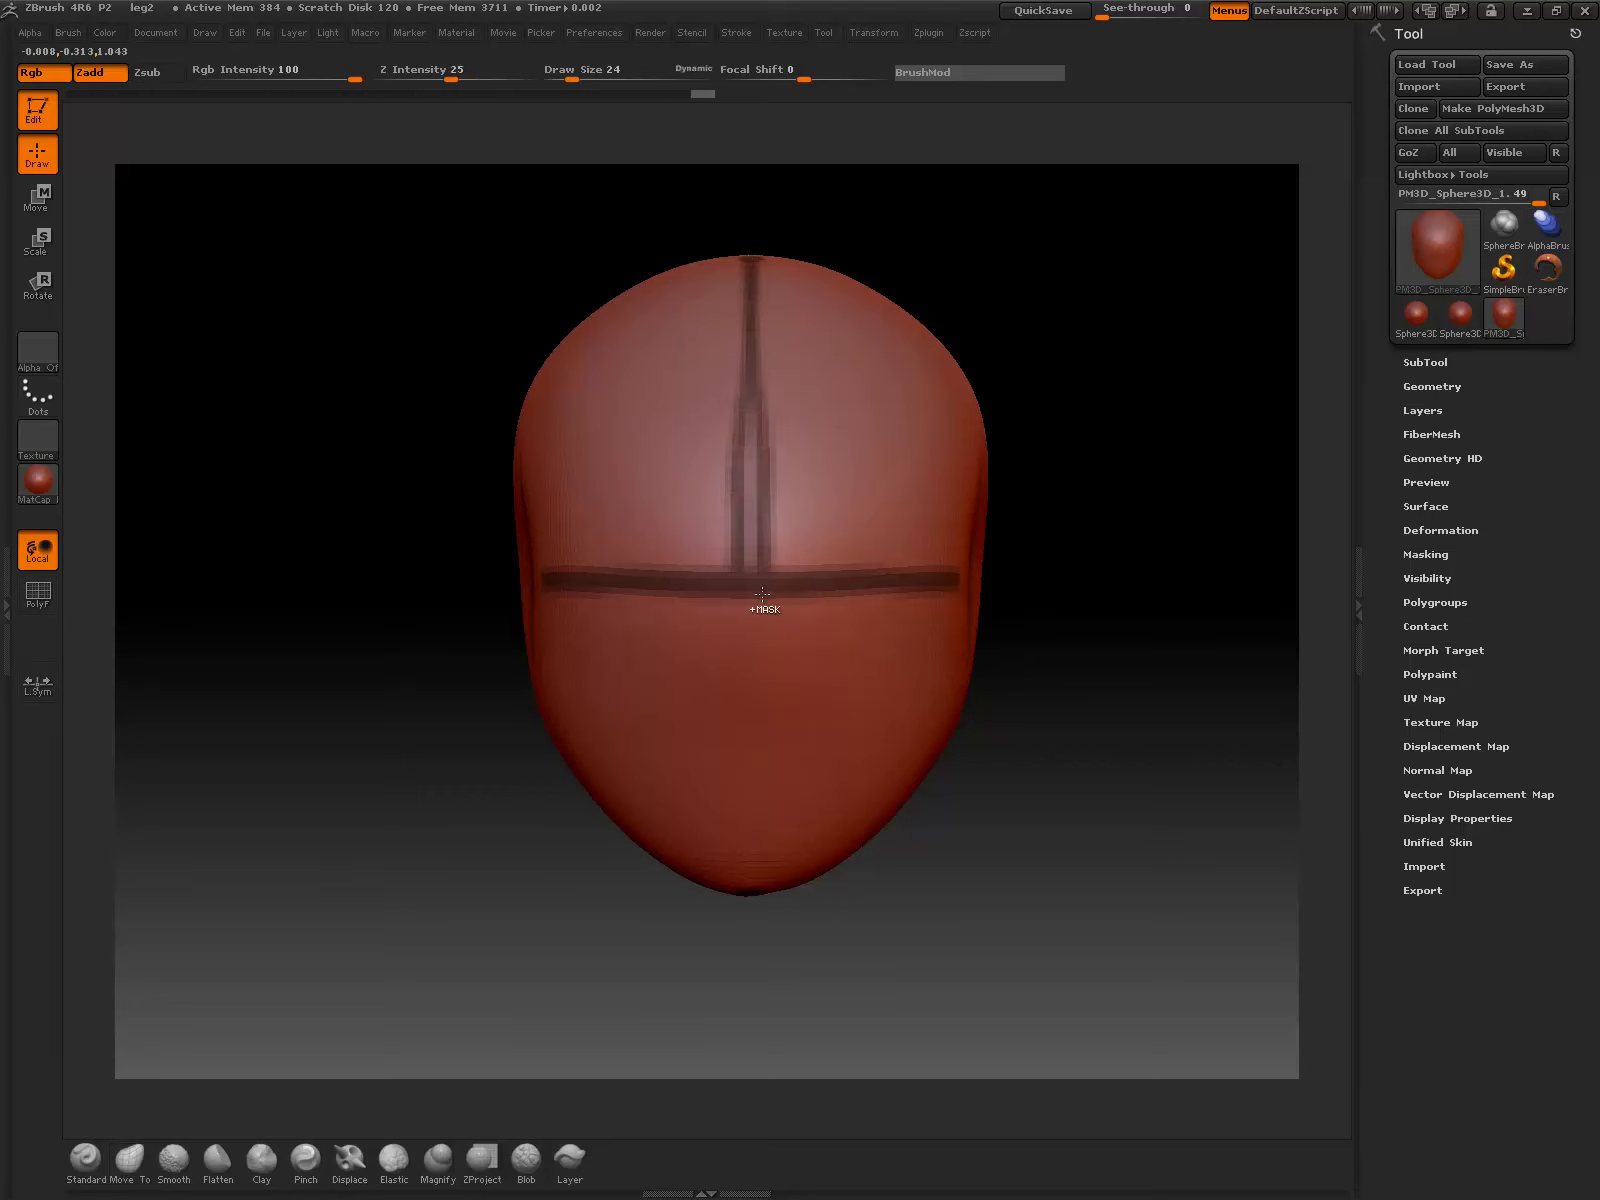
key(ctrl+z)
ctrl+drag(750, 260, 750, 912)
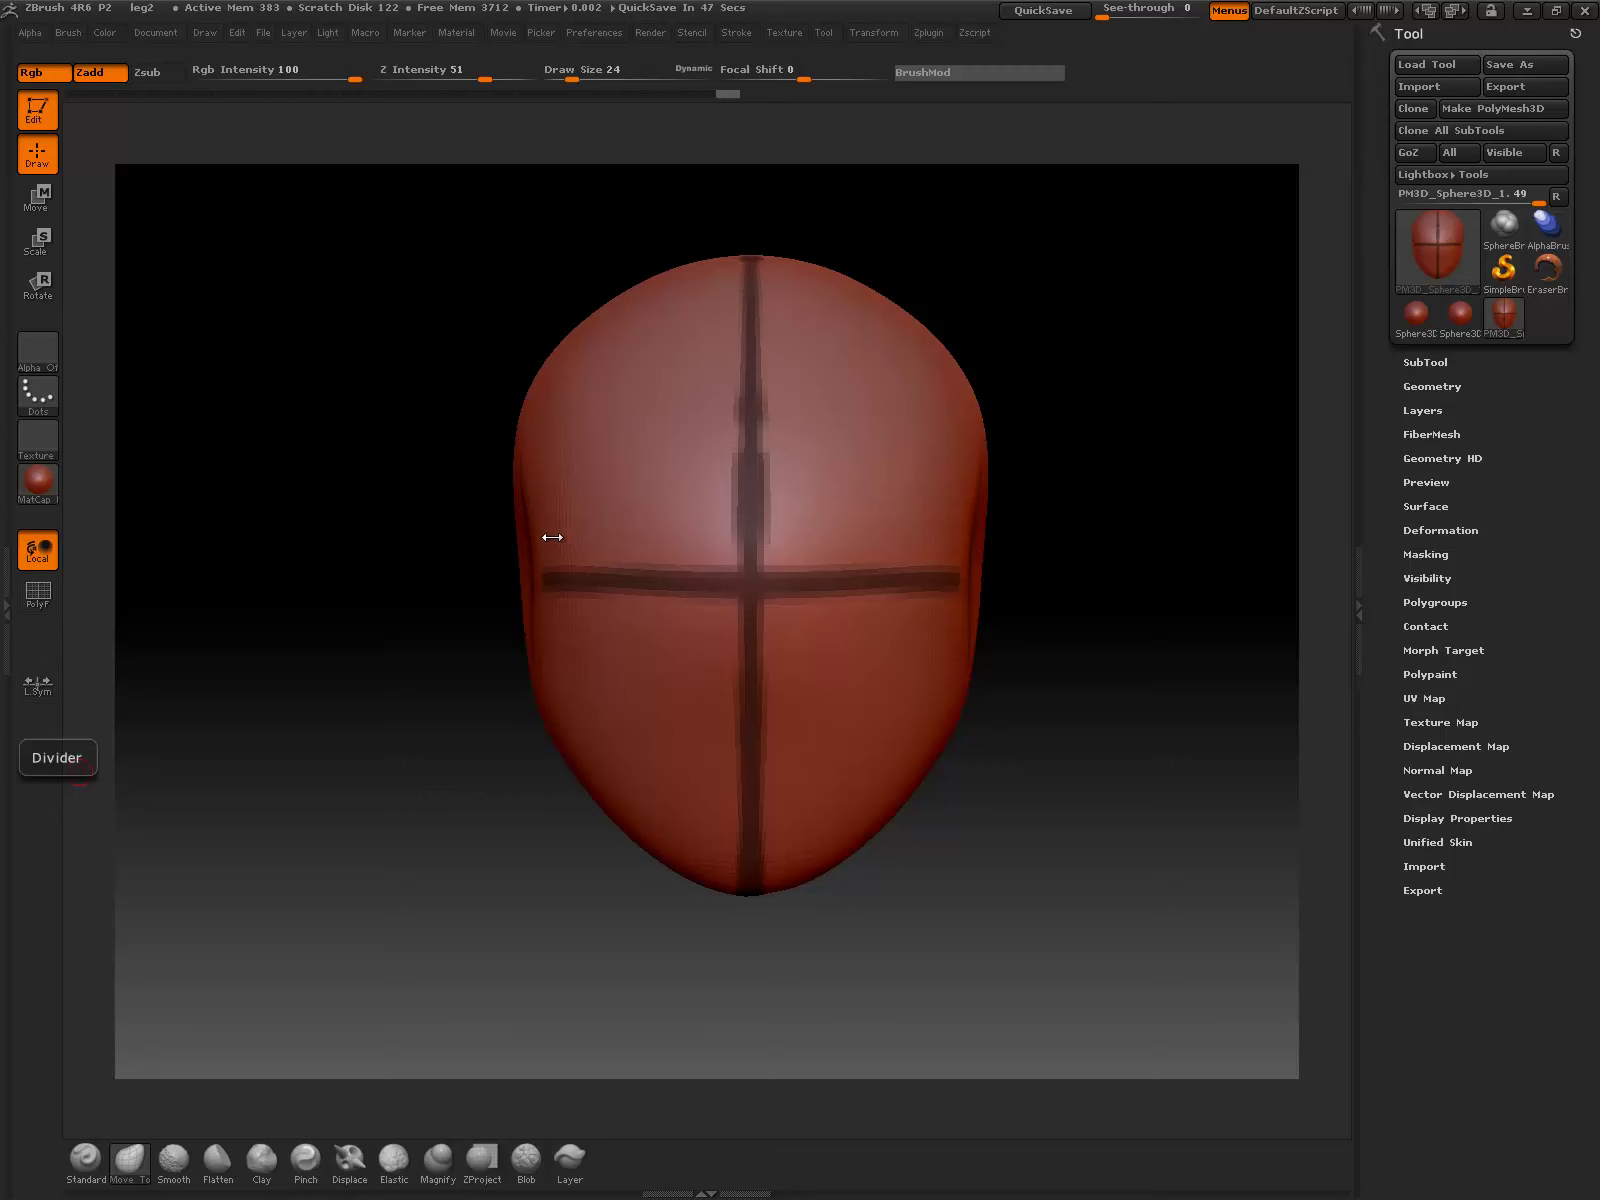
Step: Mask a horizontal brow line just above the eye line and a nose-base mark on the centre line below
drag(548, 545, 818, 540)
drag(529, 557, 965, 539)
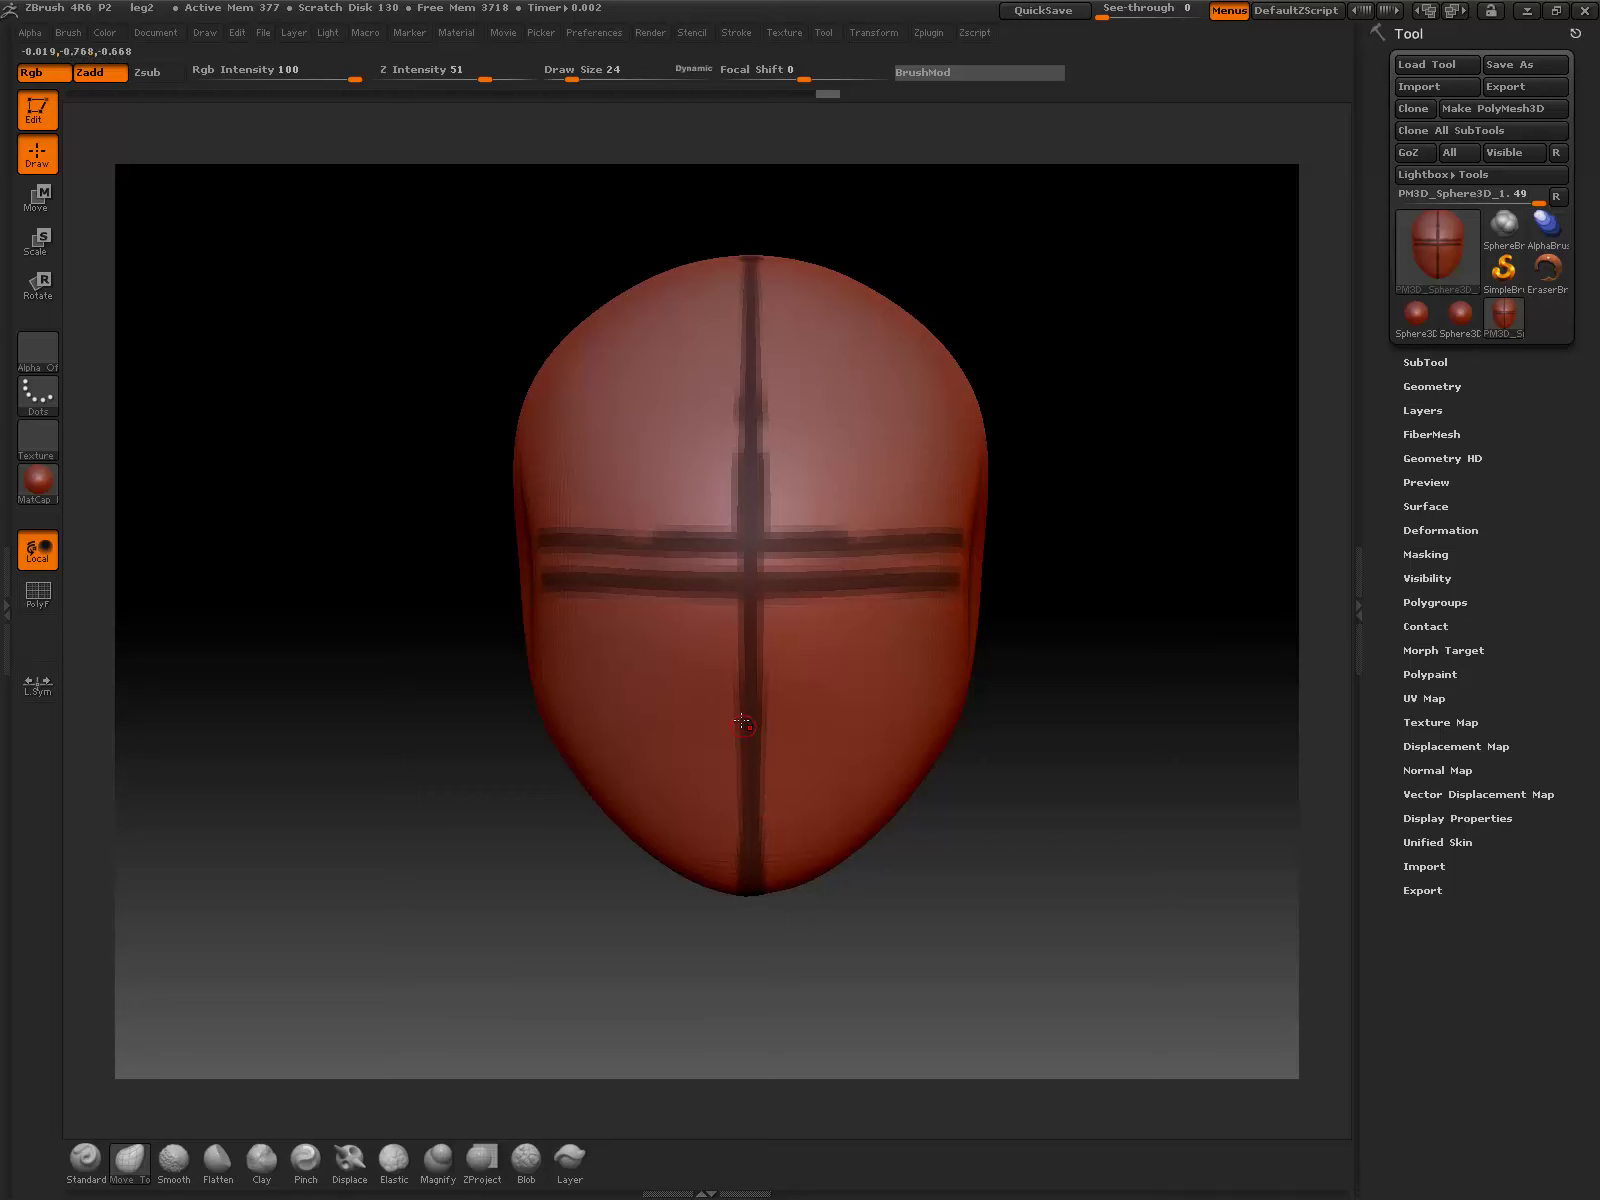
mouse_move(732, 696)
ctrl+mouse_down()
mouse_move(768, 714)
mouse_move(720, 680)
mouse_move(746, 688)
ctrl+mouse_up()
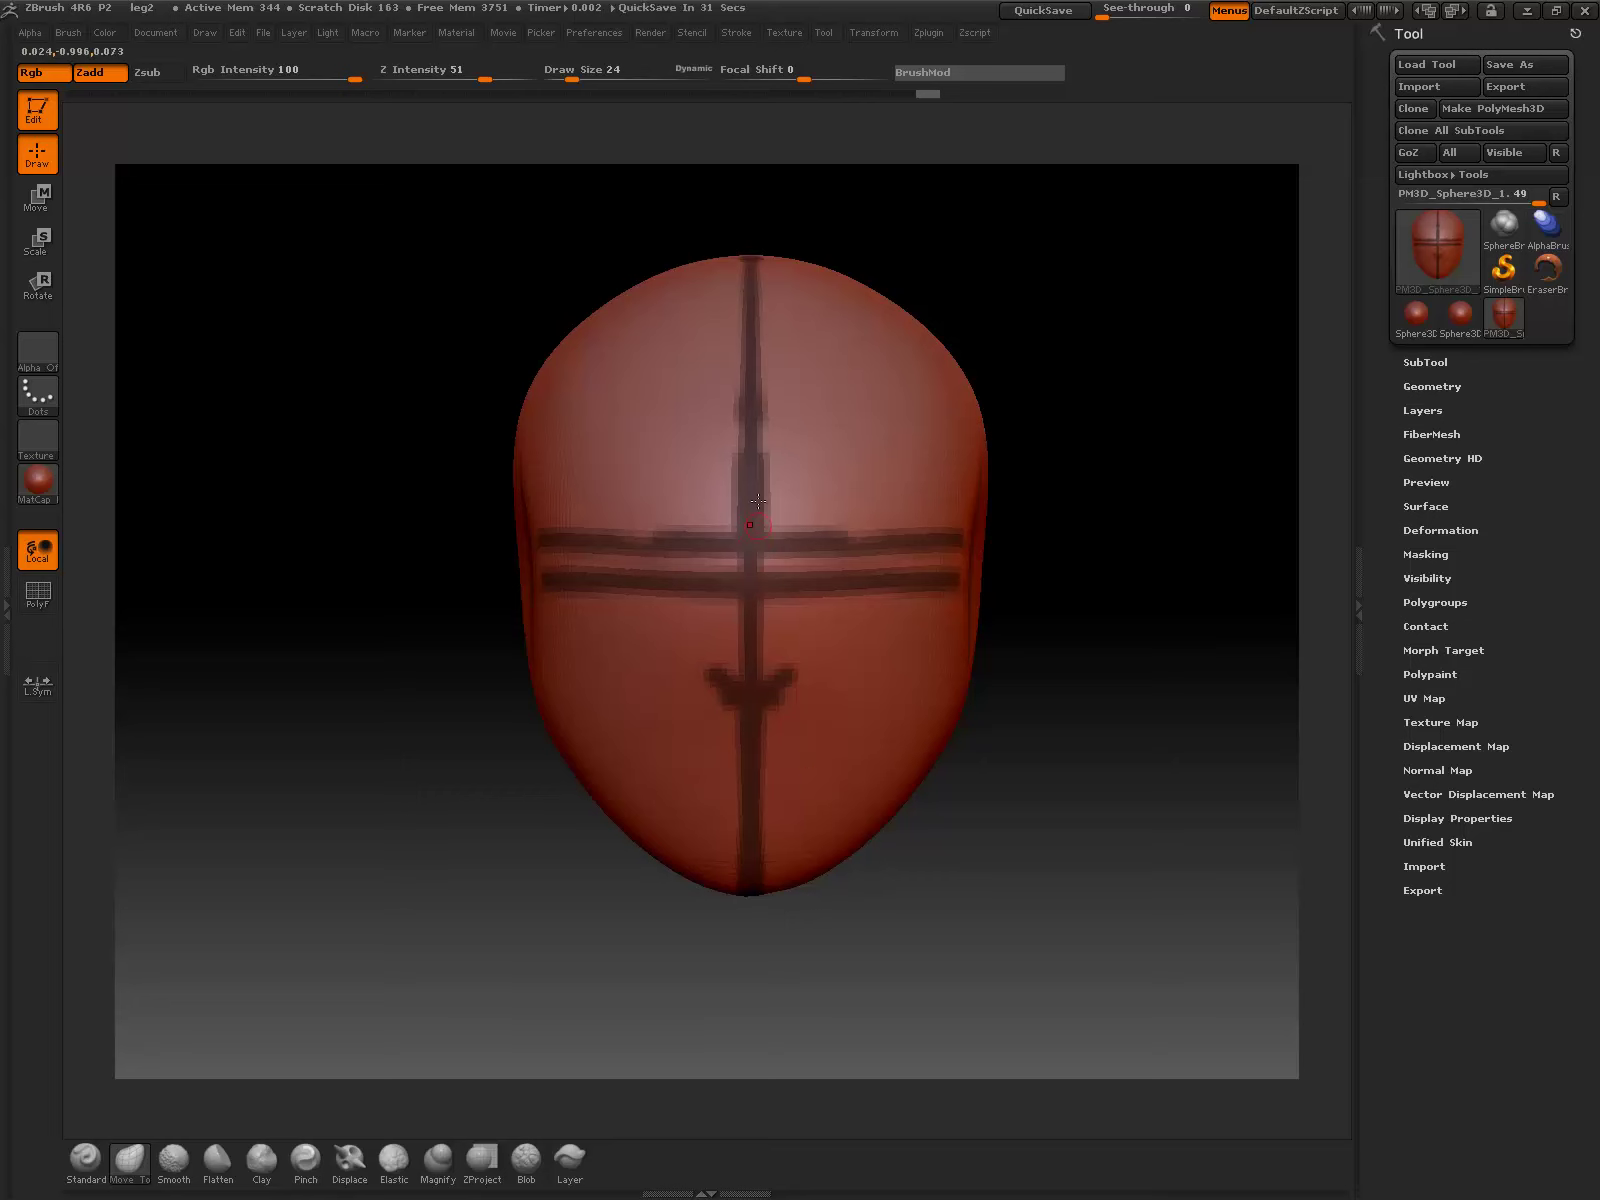
Step: Mask a horizontal hairline near the top of the head and two small marks beneath the eye line beside the centre
ctrl+drag(752, 336, 888, 331)
ctrl+drag(797, 335, 872, 338)
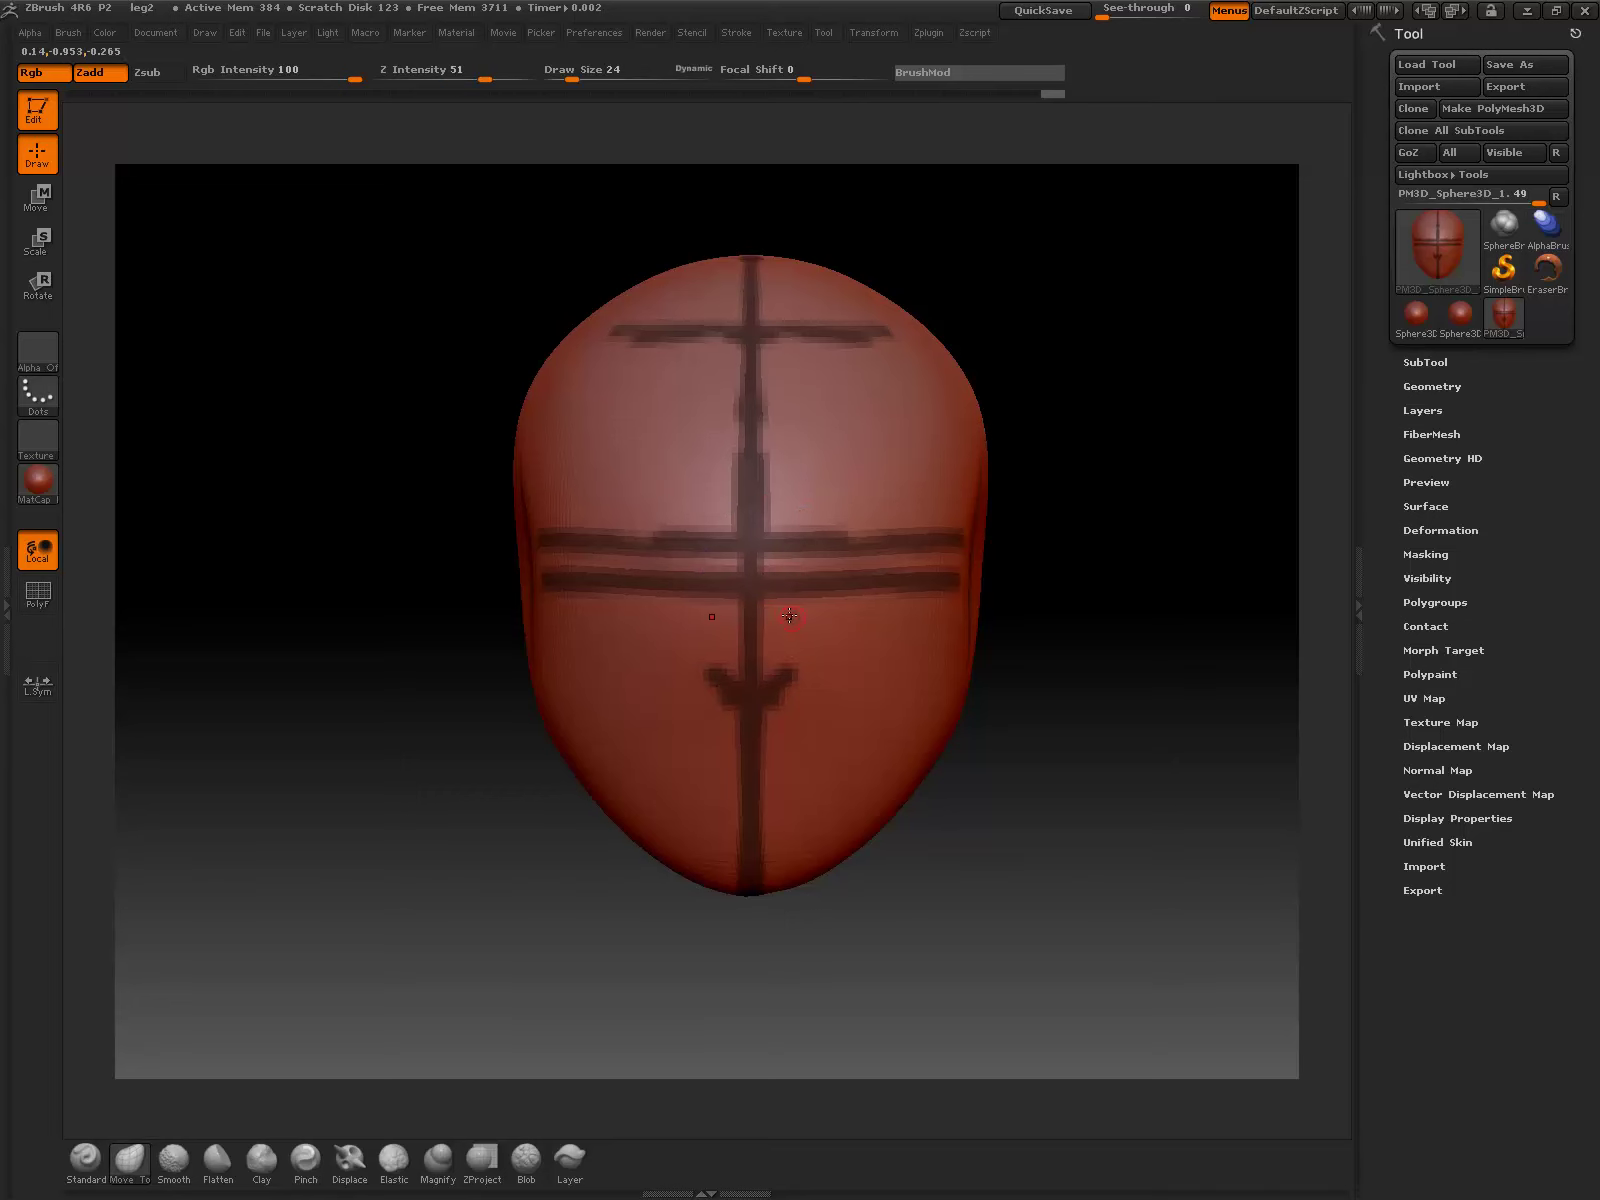
ctrl+drag(790, 605, 792, 592)
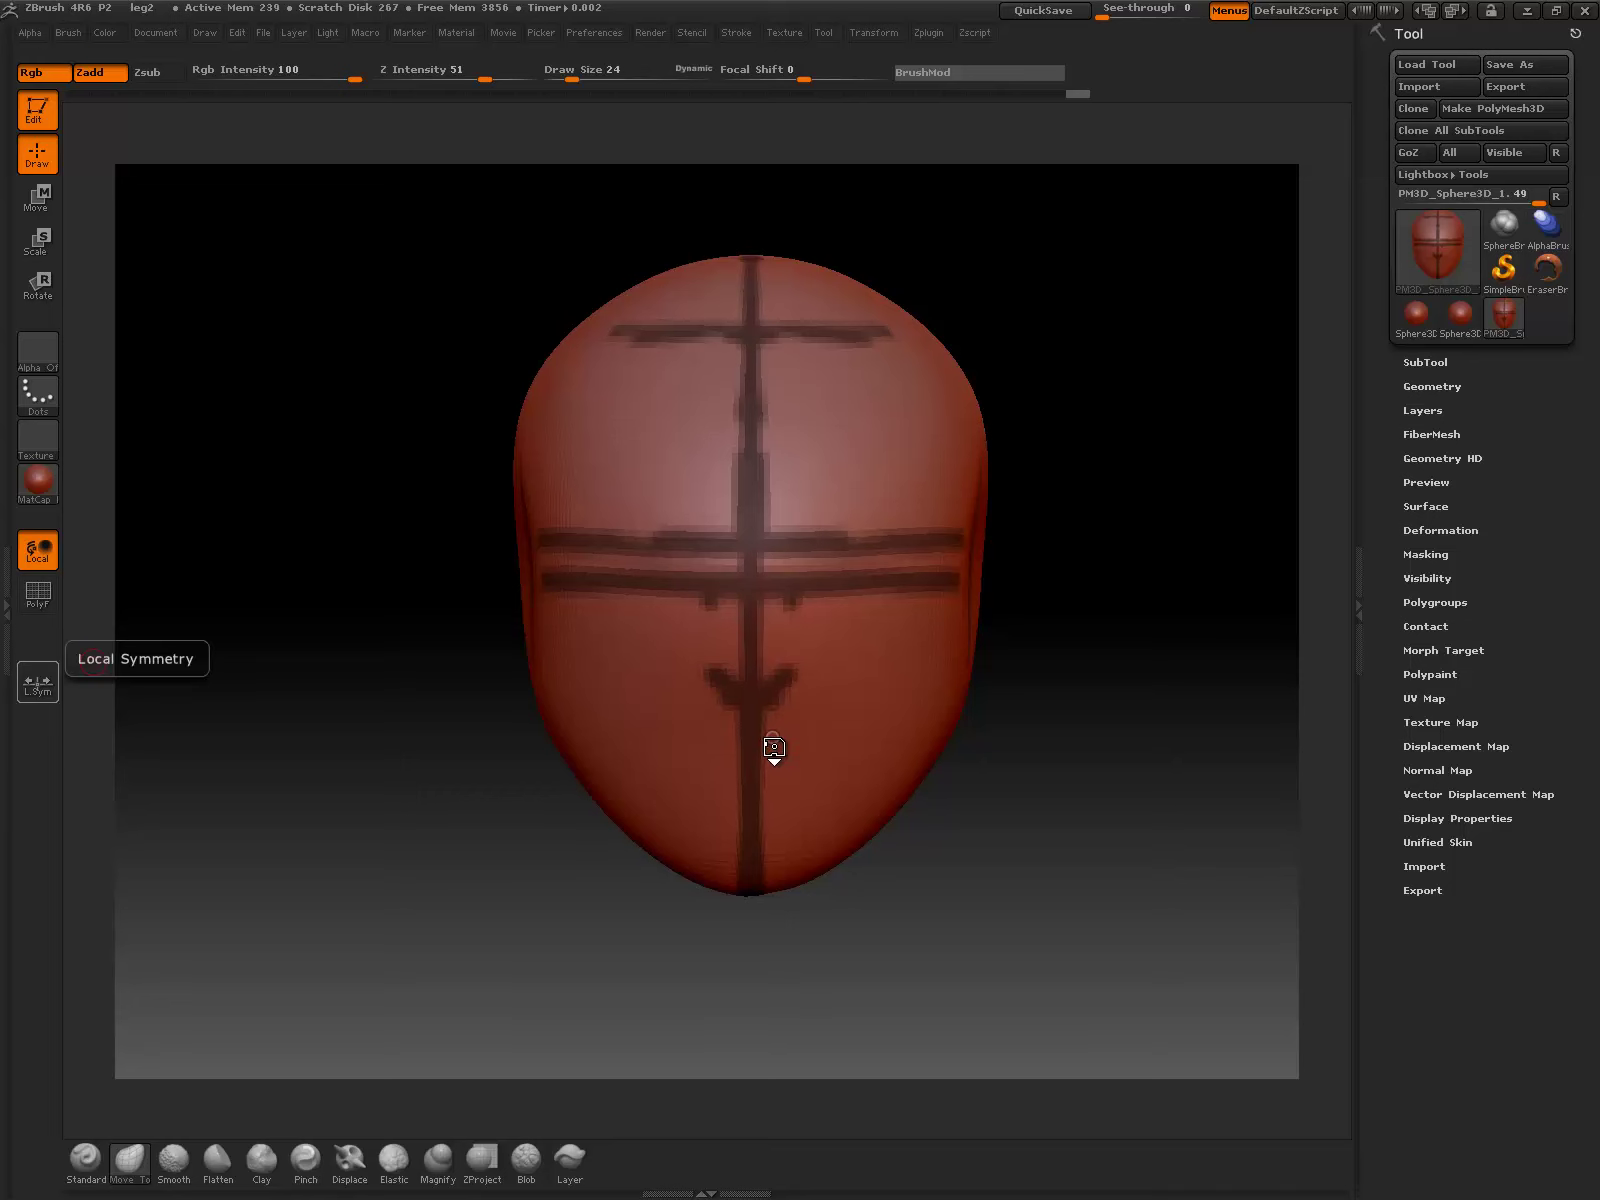
drag(725, 778, 795, 779)
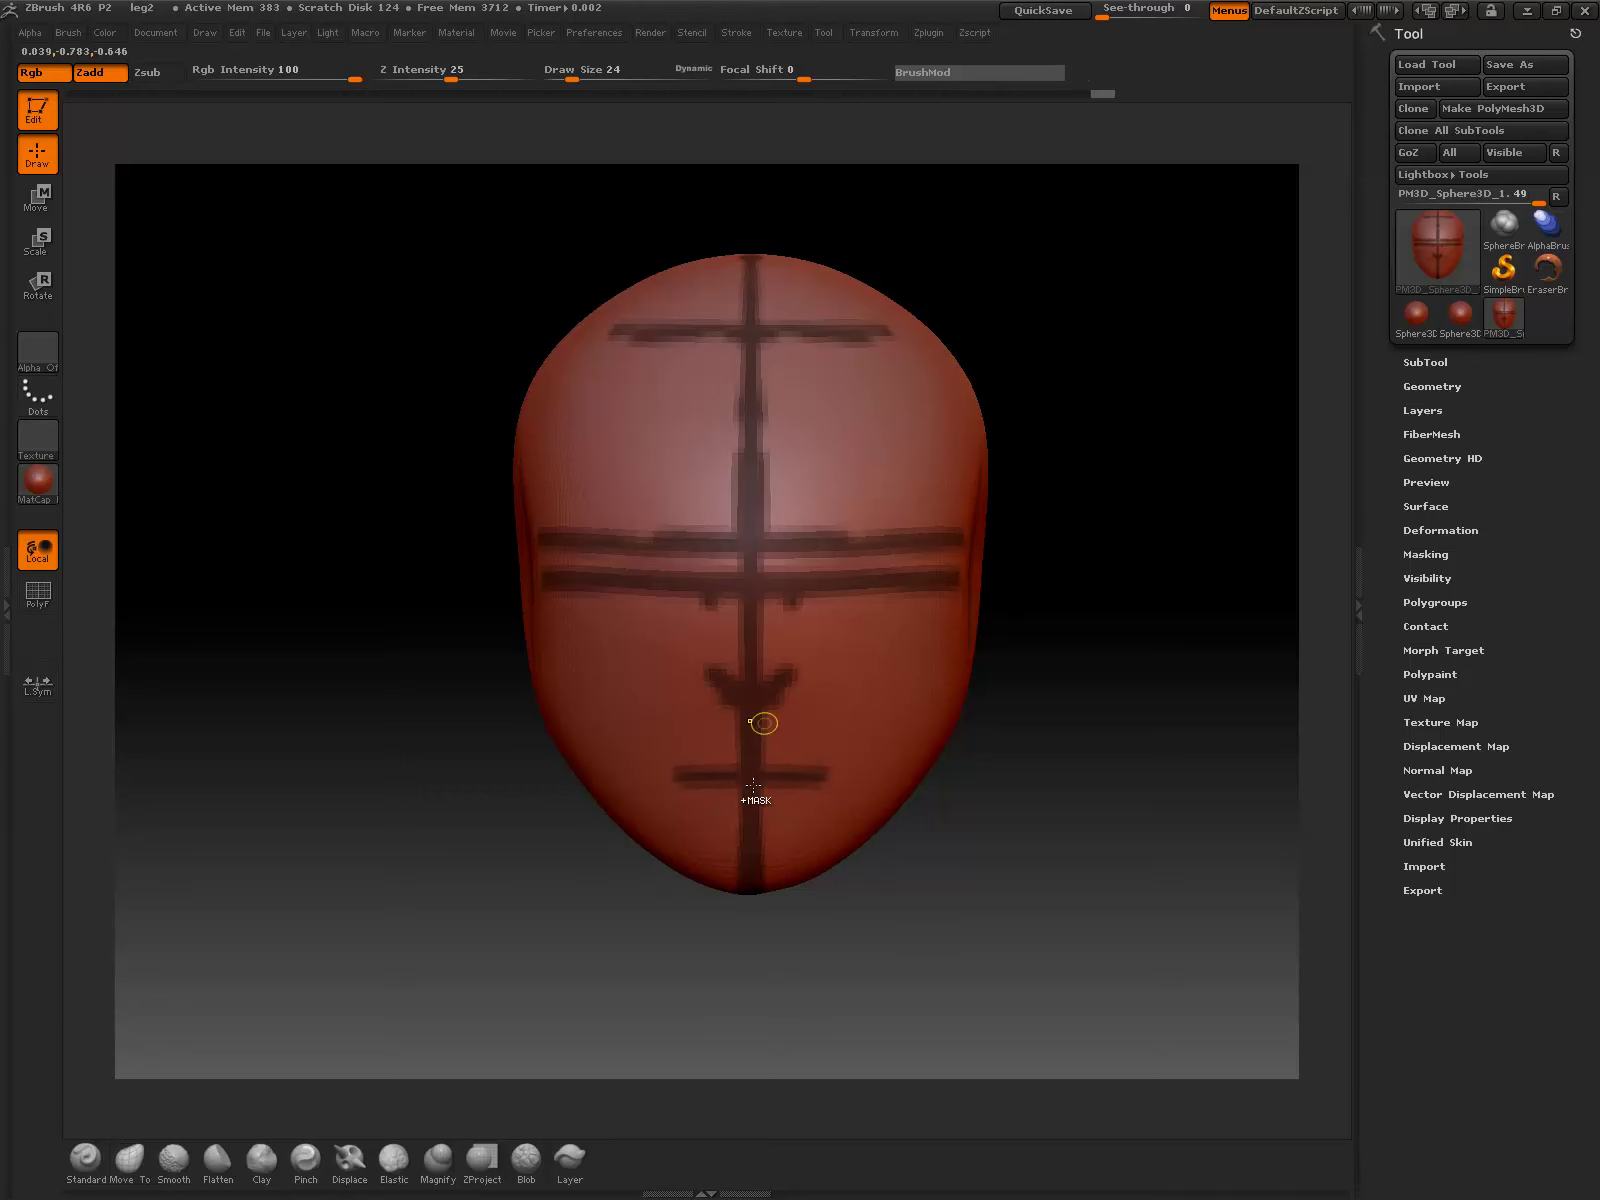
key(ctrl+z)
key(b)
key(m)
key(v)
key(b)
key(s)
key(t)
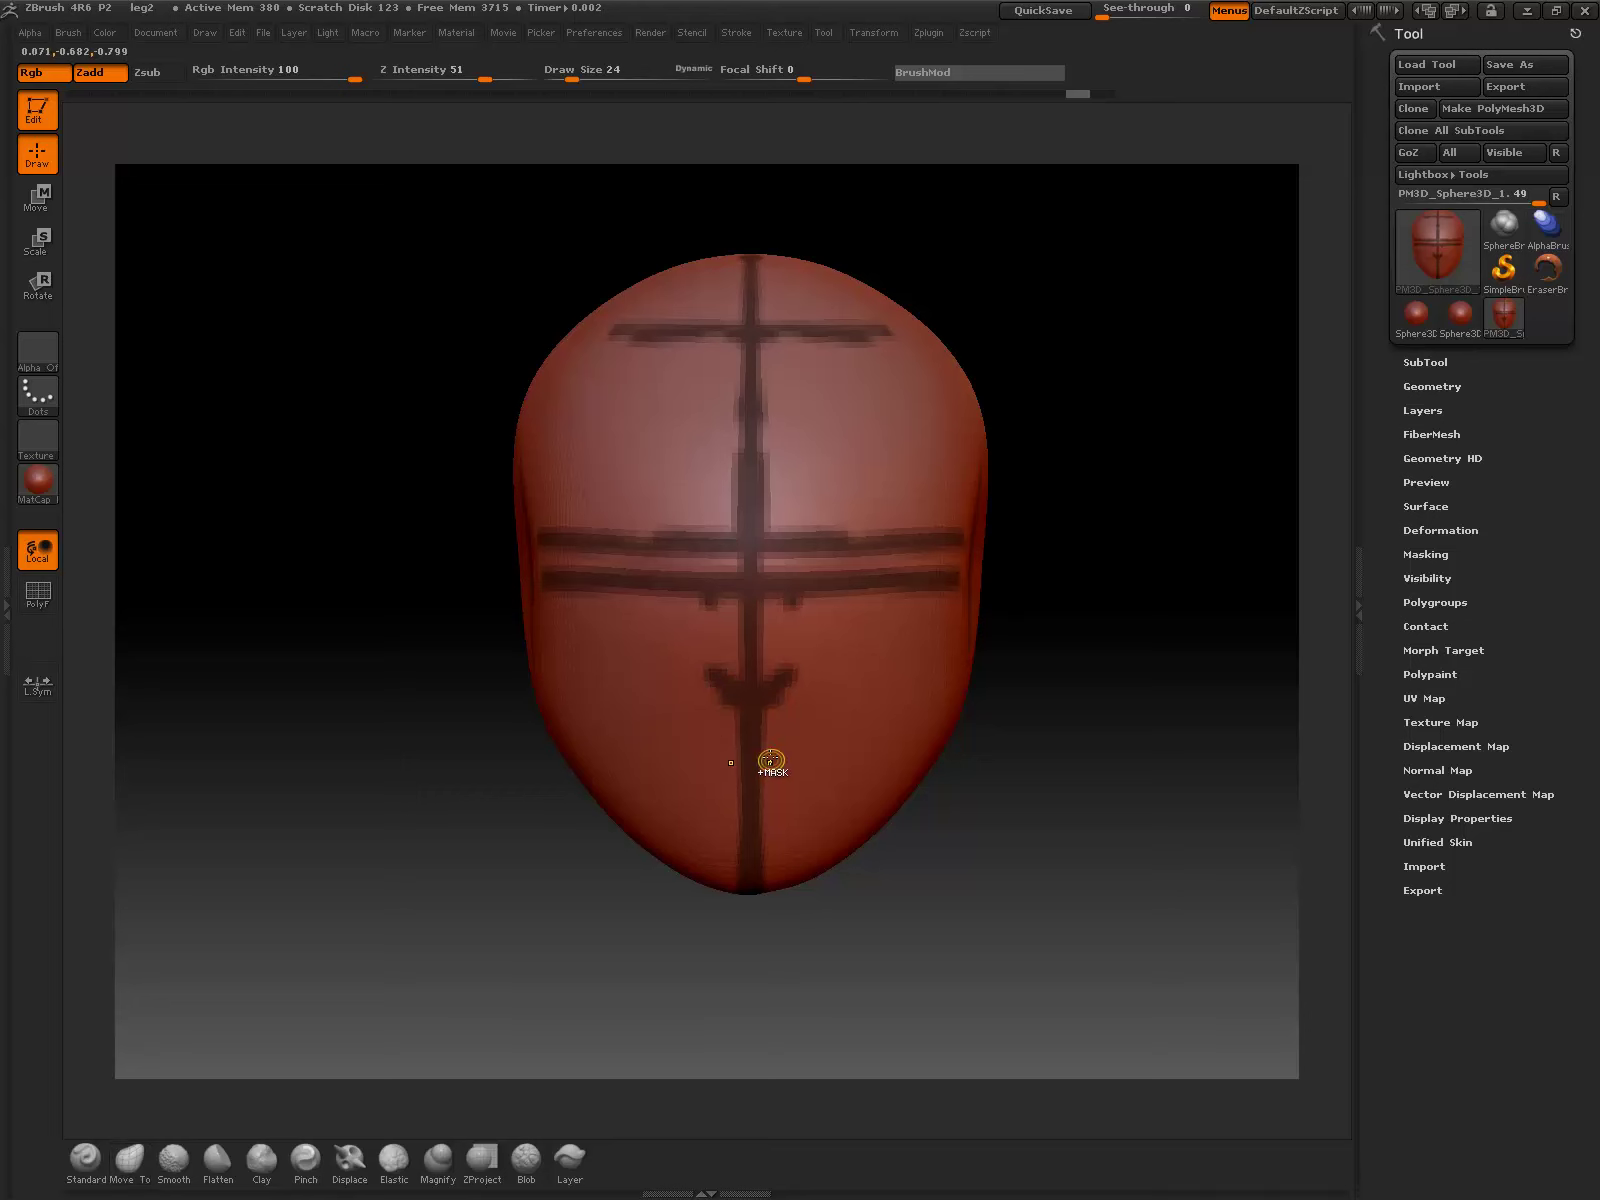
Step: Mask a horizontal mouth line below the nose mark and a shorter line beneath it above the chin
mouse_move(757, 754)
mouse_down()
mouse_move(789, 757)
mouse_move(789, 818)
mouse_up()
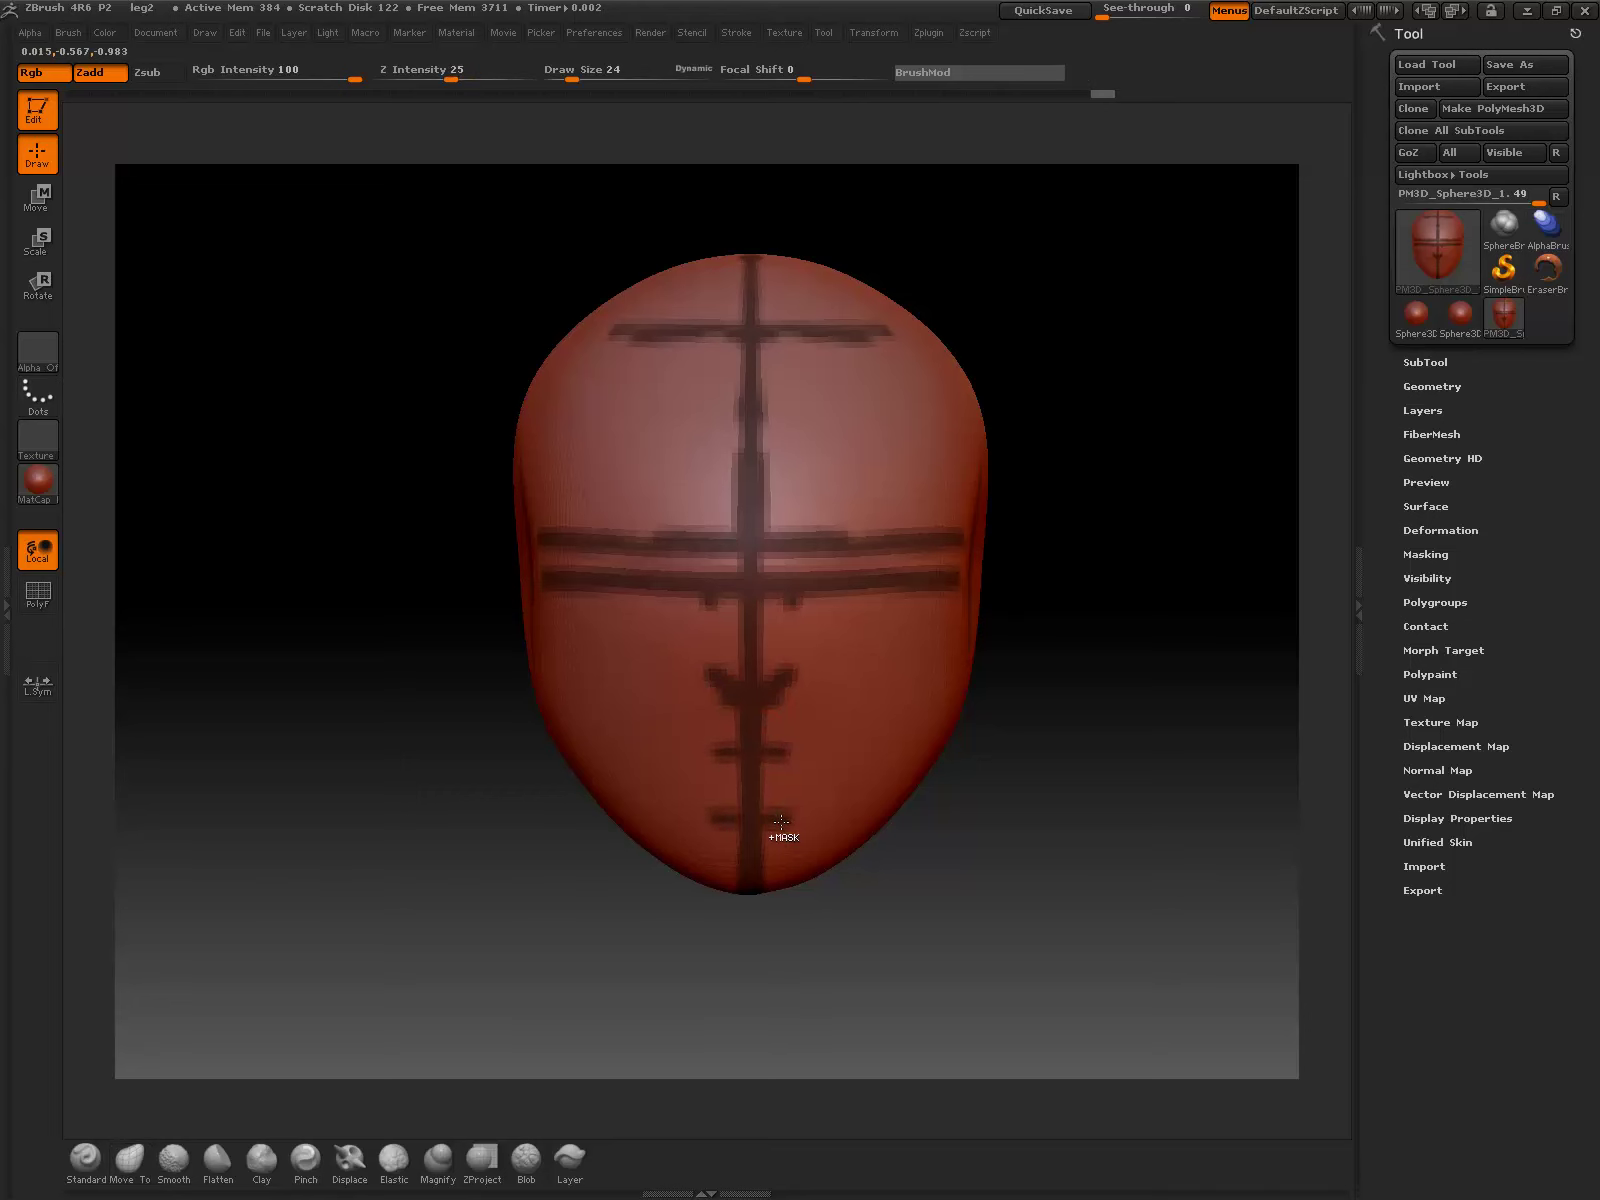
drag(748, 748, 835, 751)
key(b)
key(m)
key(v)
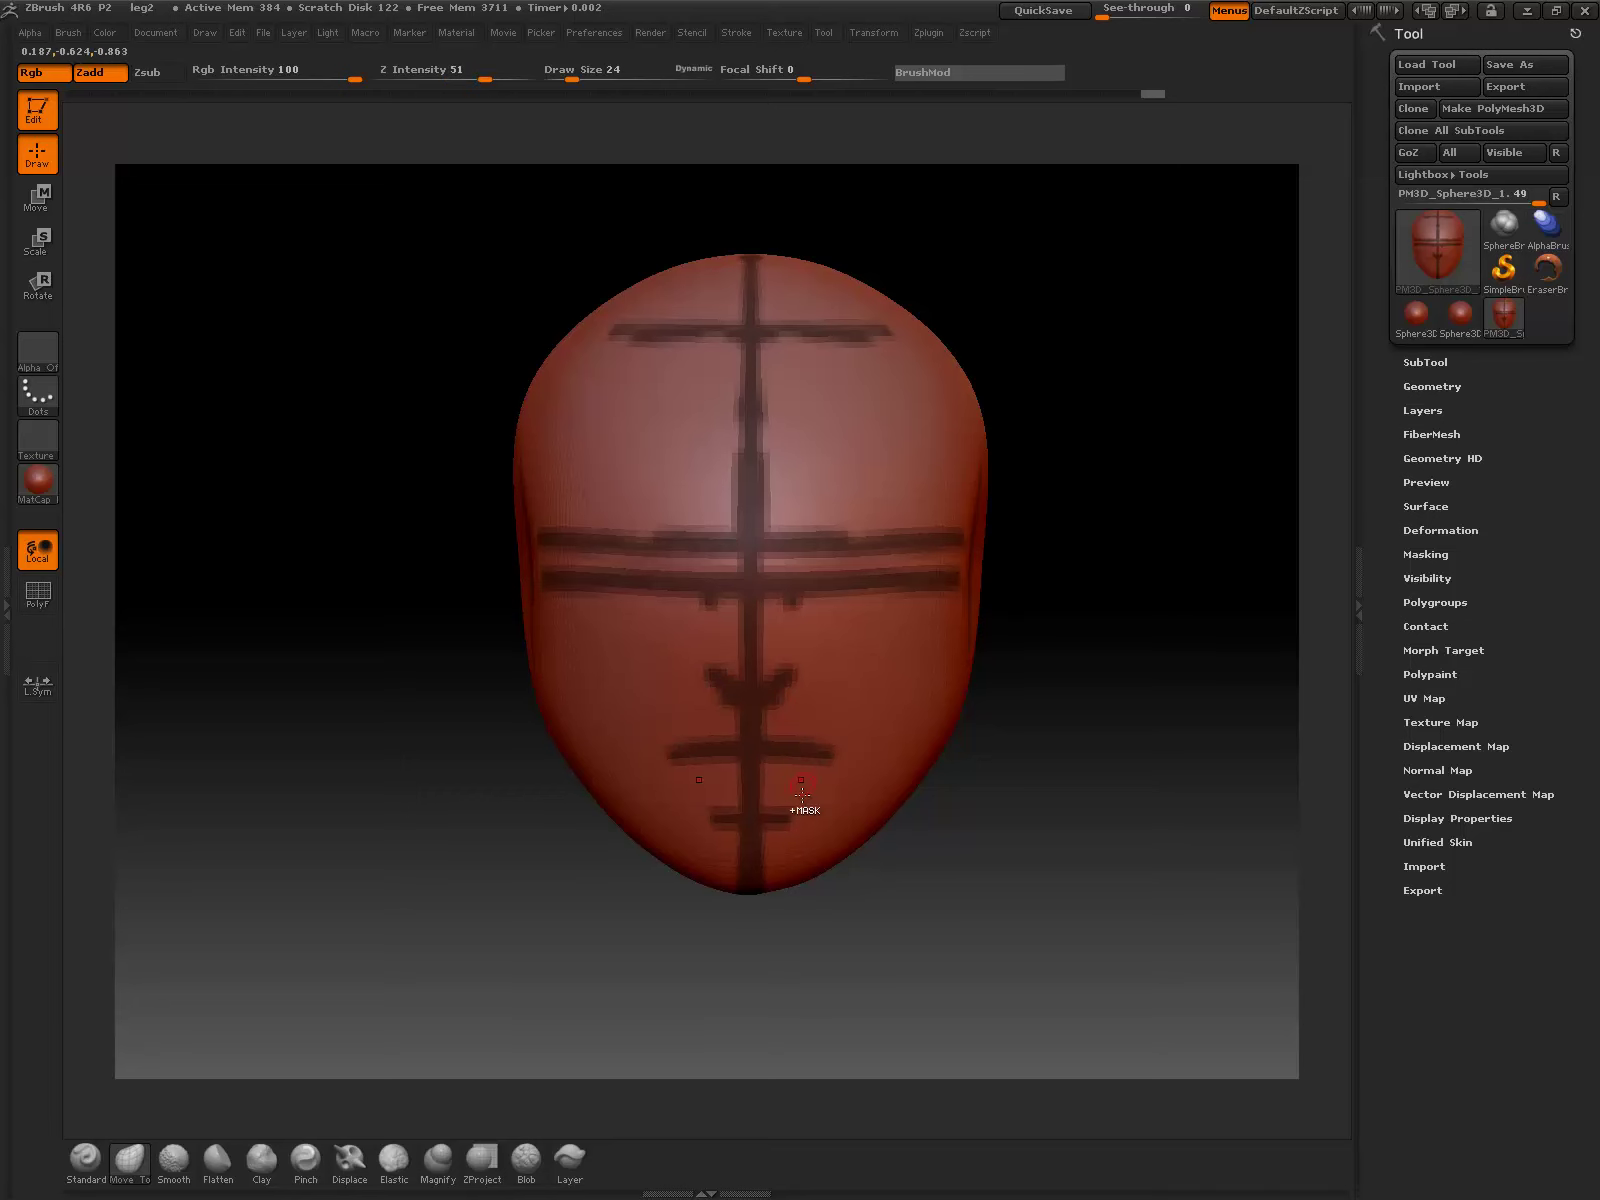
Step: Erase the short mask line above the chin and thin the horizontal mouth line
key(b)
key(s)
key(t)
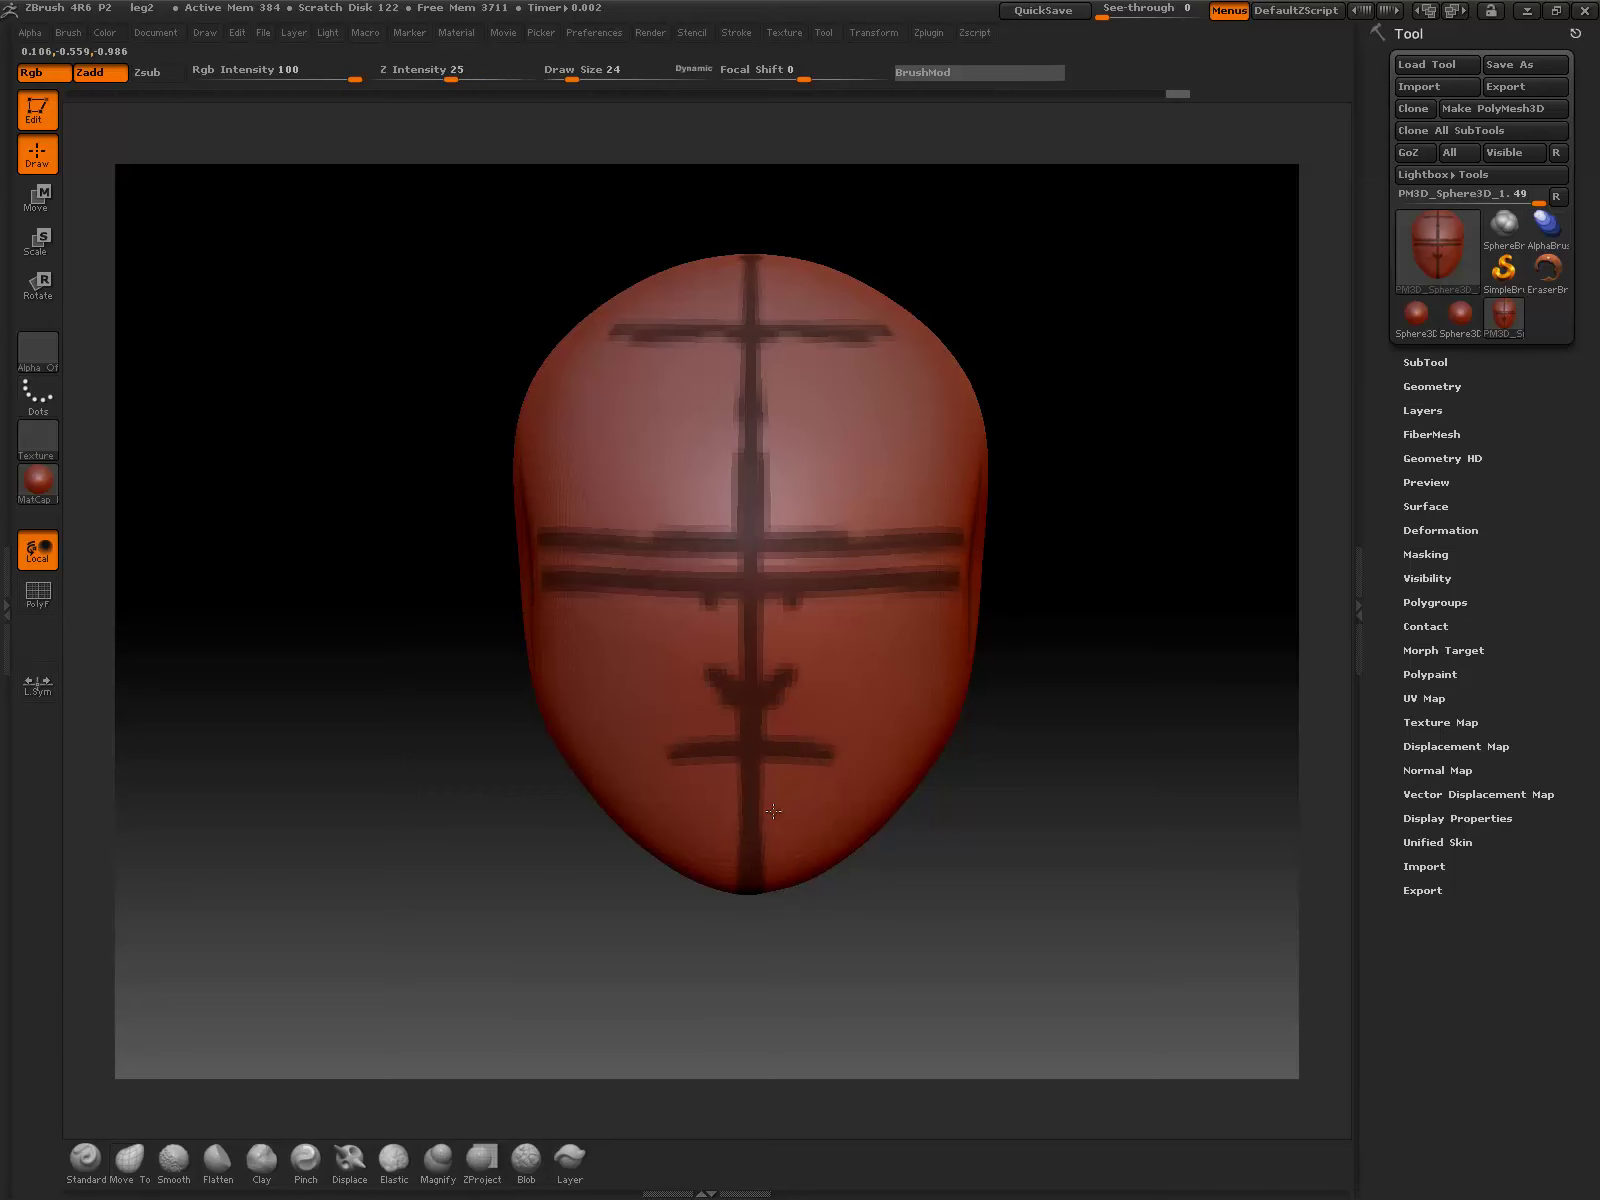
key(b)
key(m)
key(v)
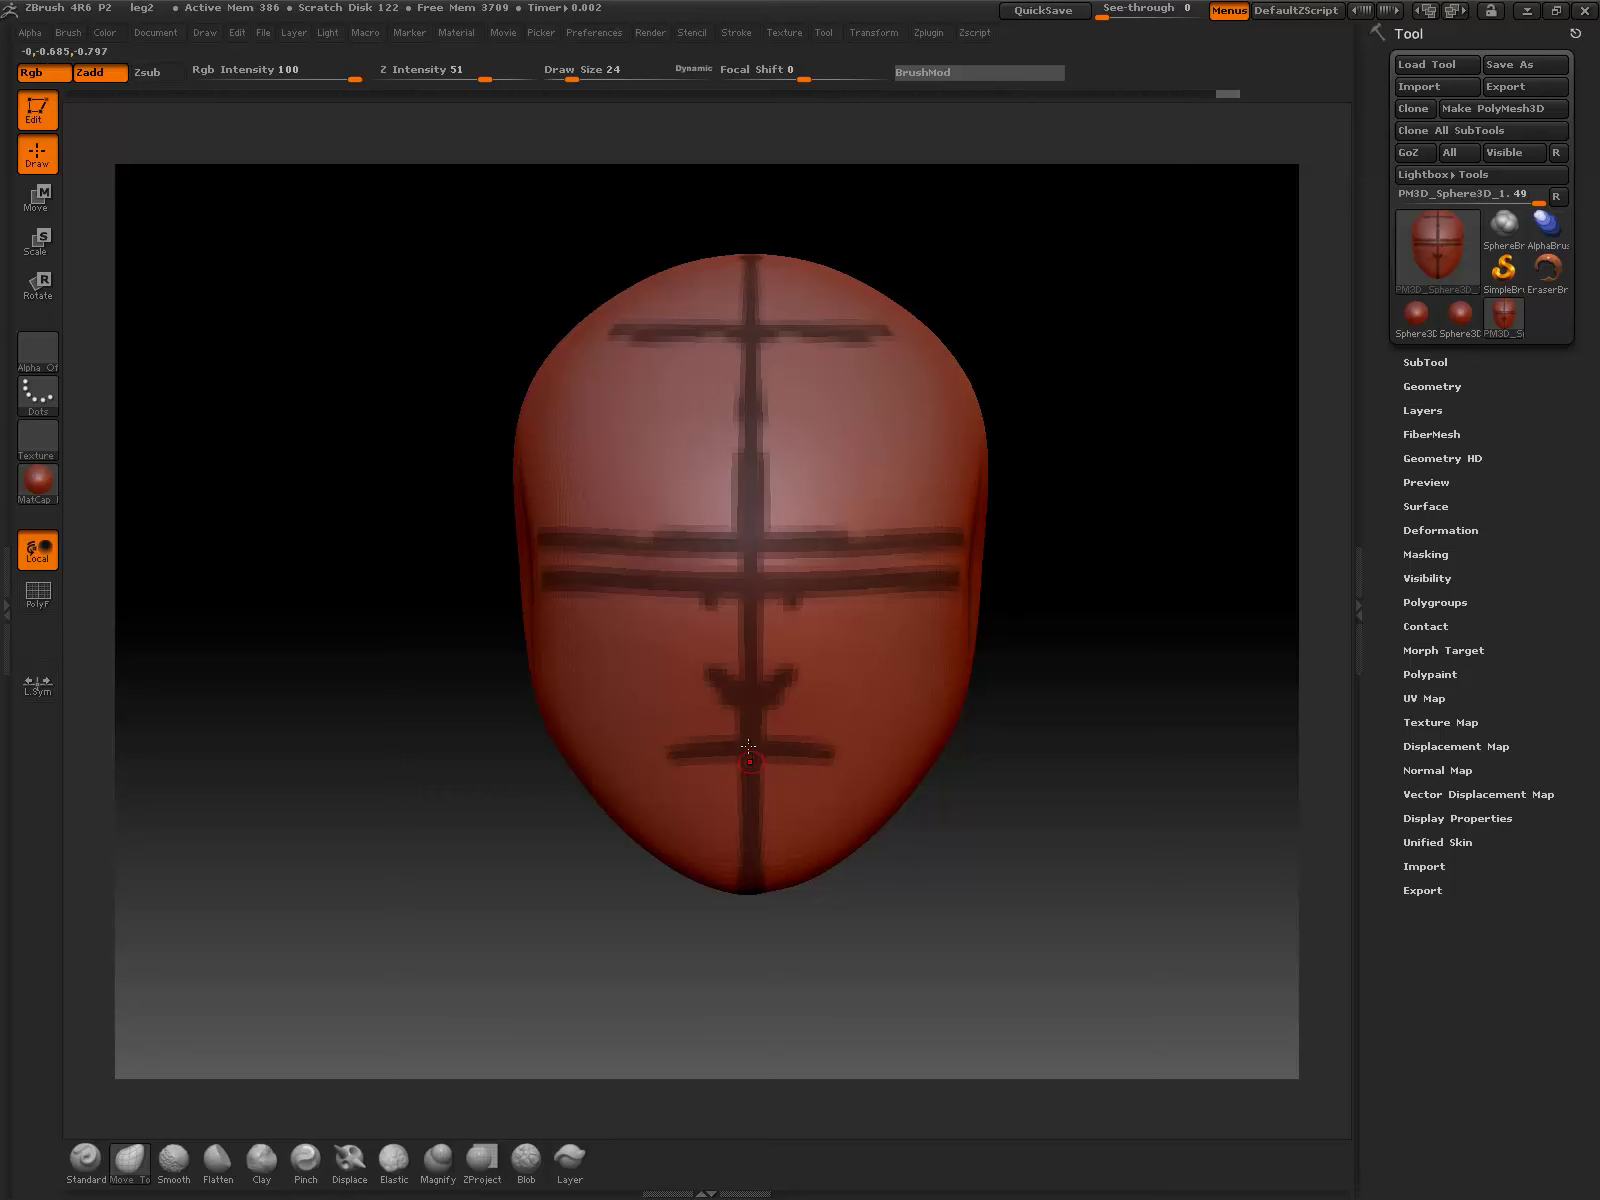
key(b)
key(s)
key(t)
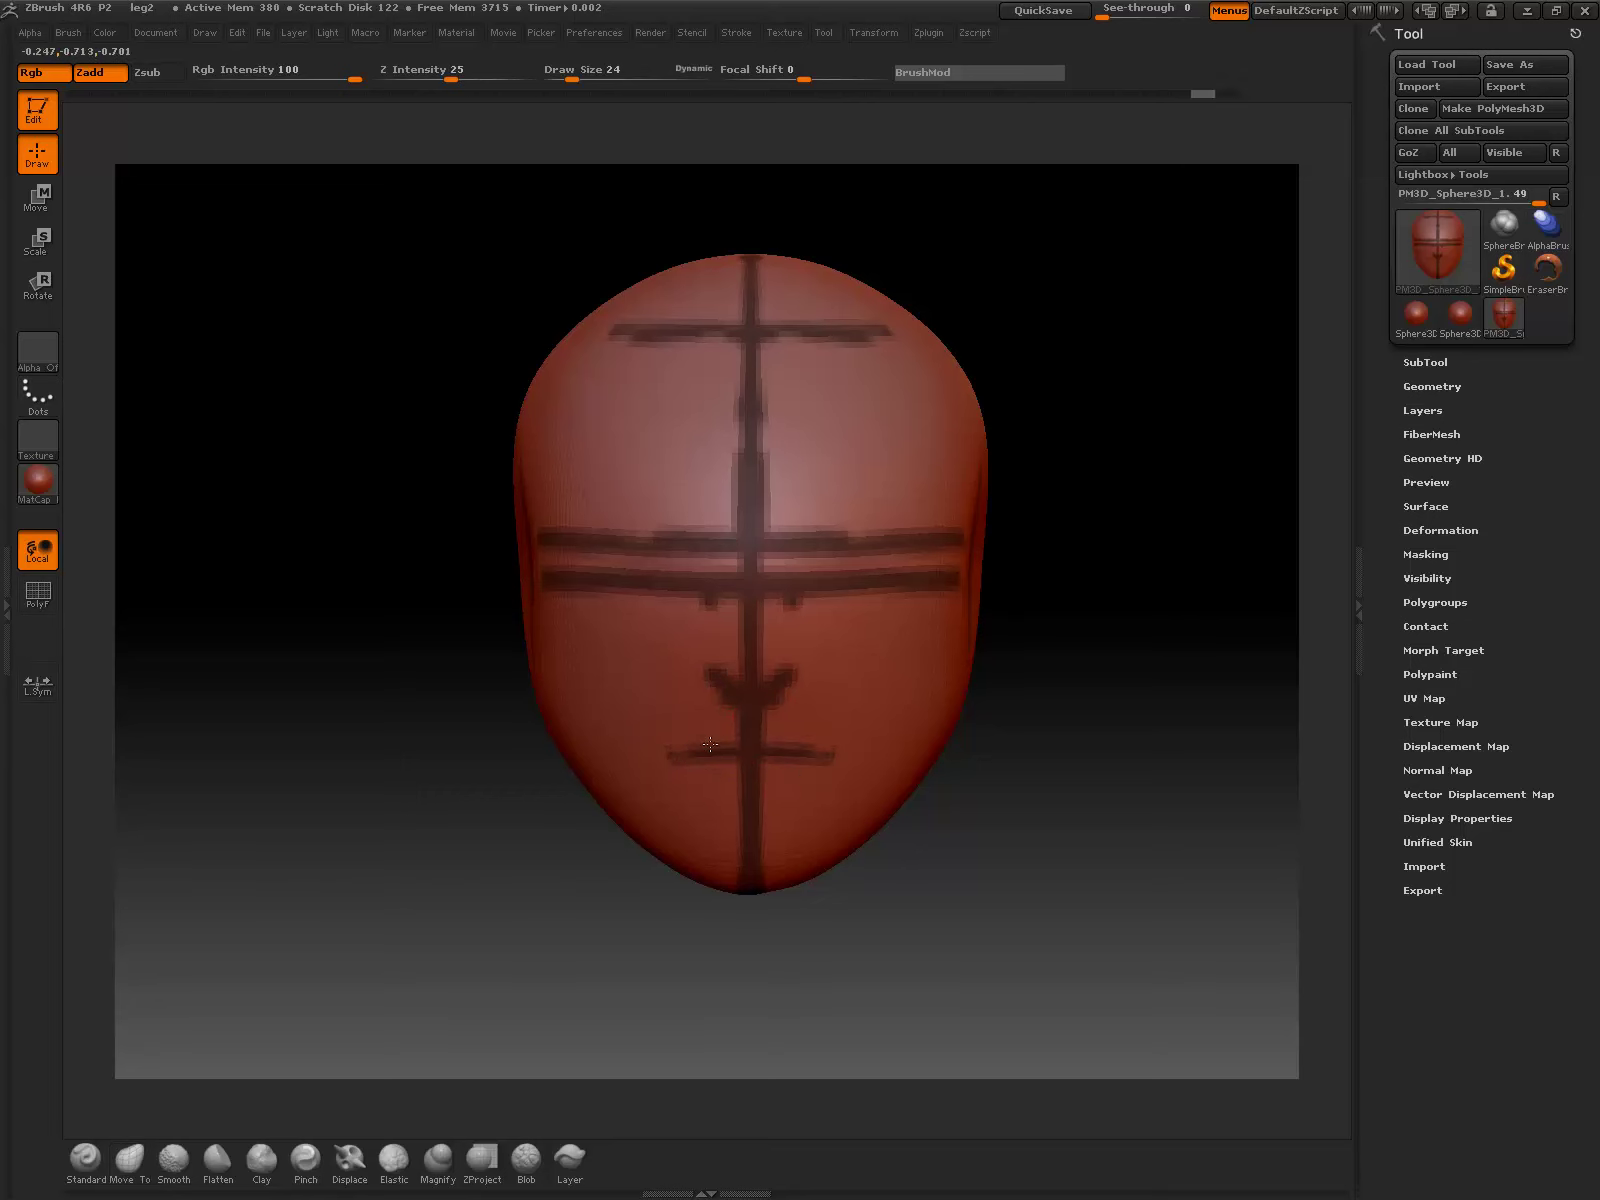
key(b)
key(m)
key(v)
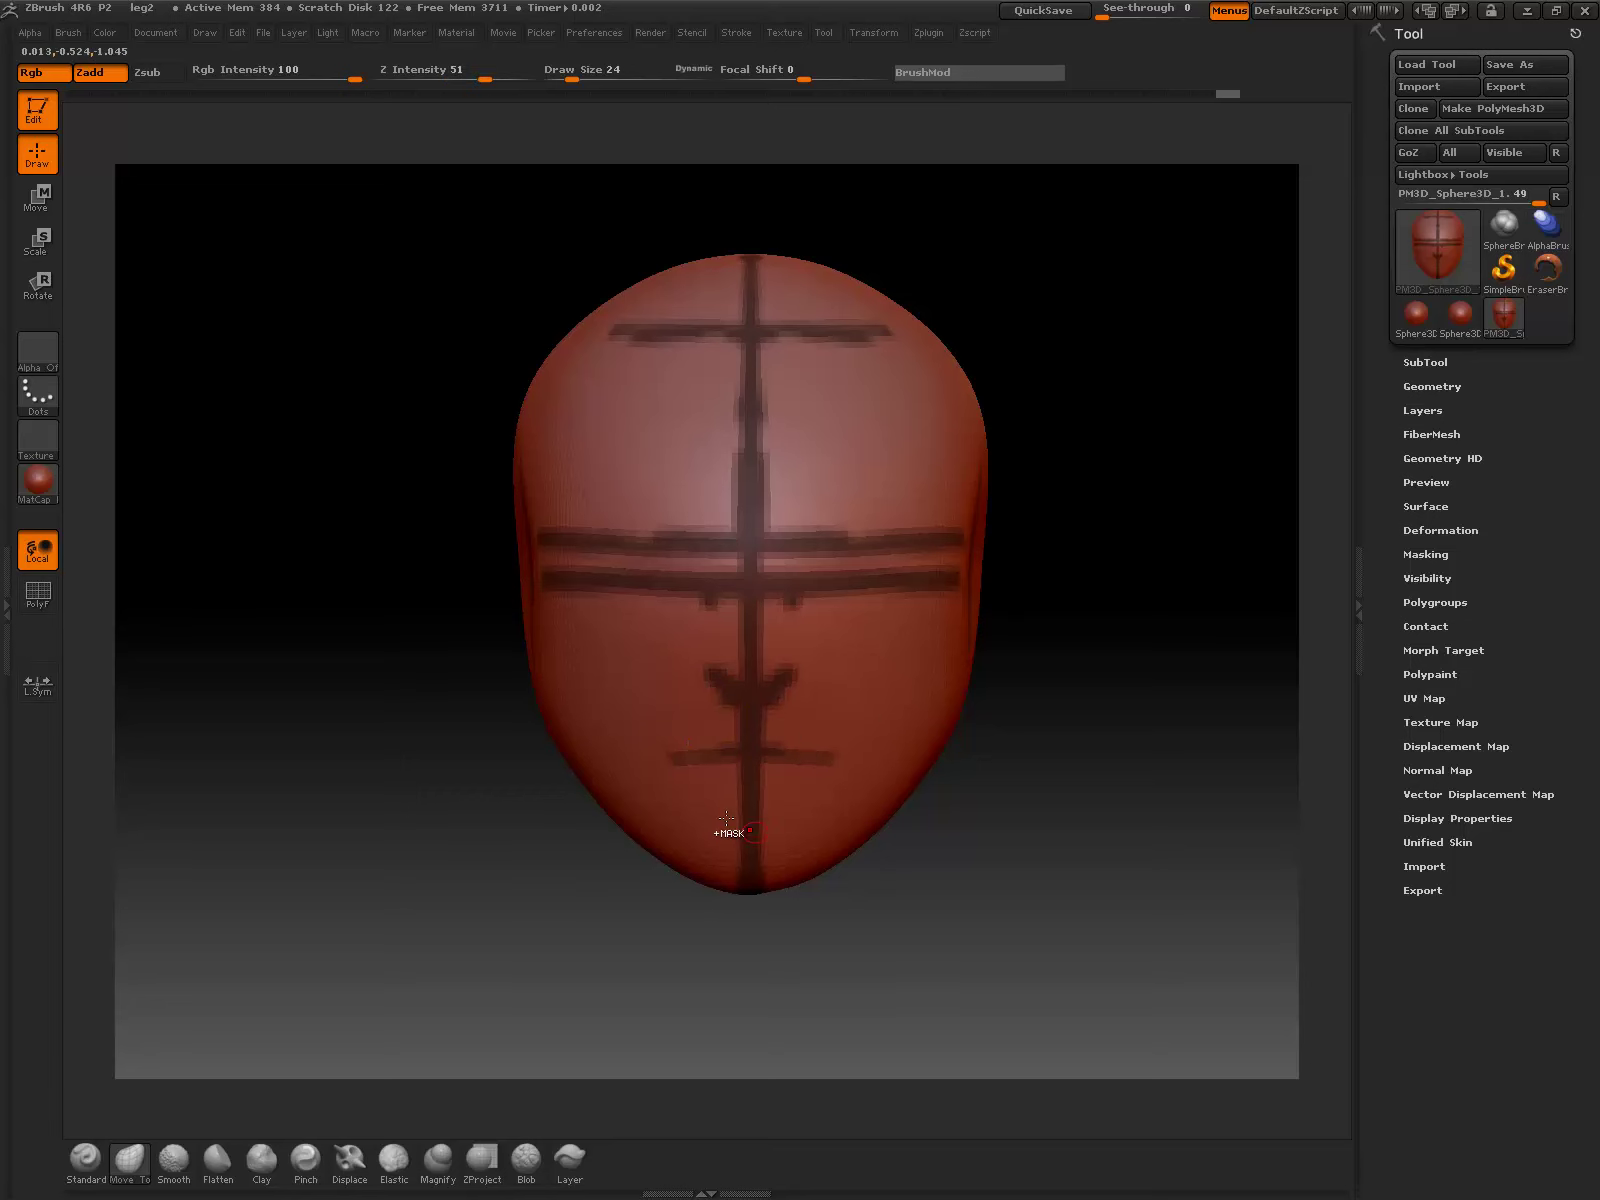
Step: Try masking a horizontal line between the mouth and chin, undoing it and the accidental mask blur
key(b)
key(s)
key(t)
mouse_move(727, 818)
mouse_down()
mouse_move(805, 812)
mouse_move(790, 813)
mouse_up()
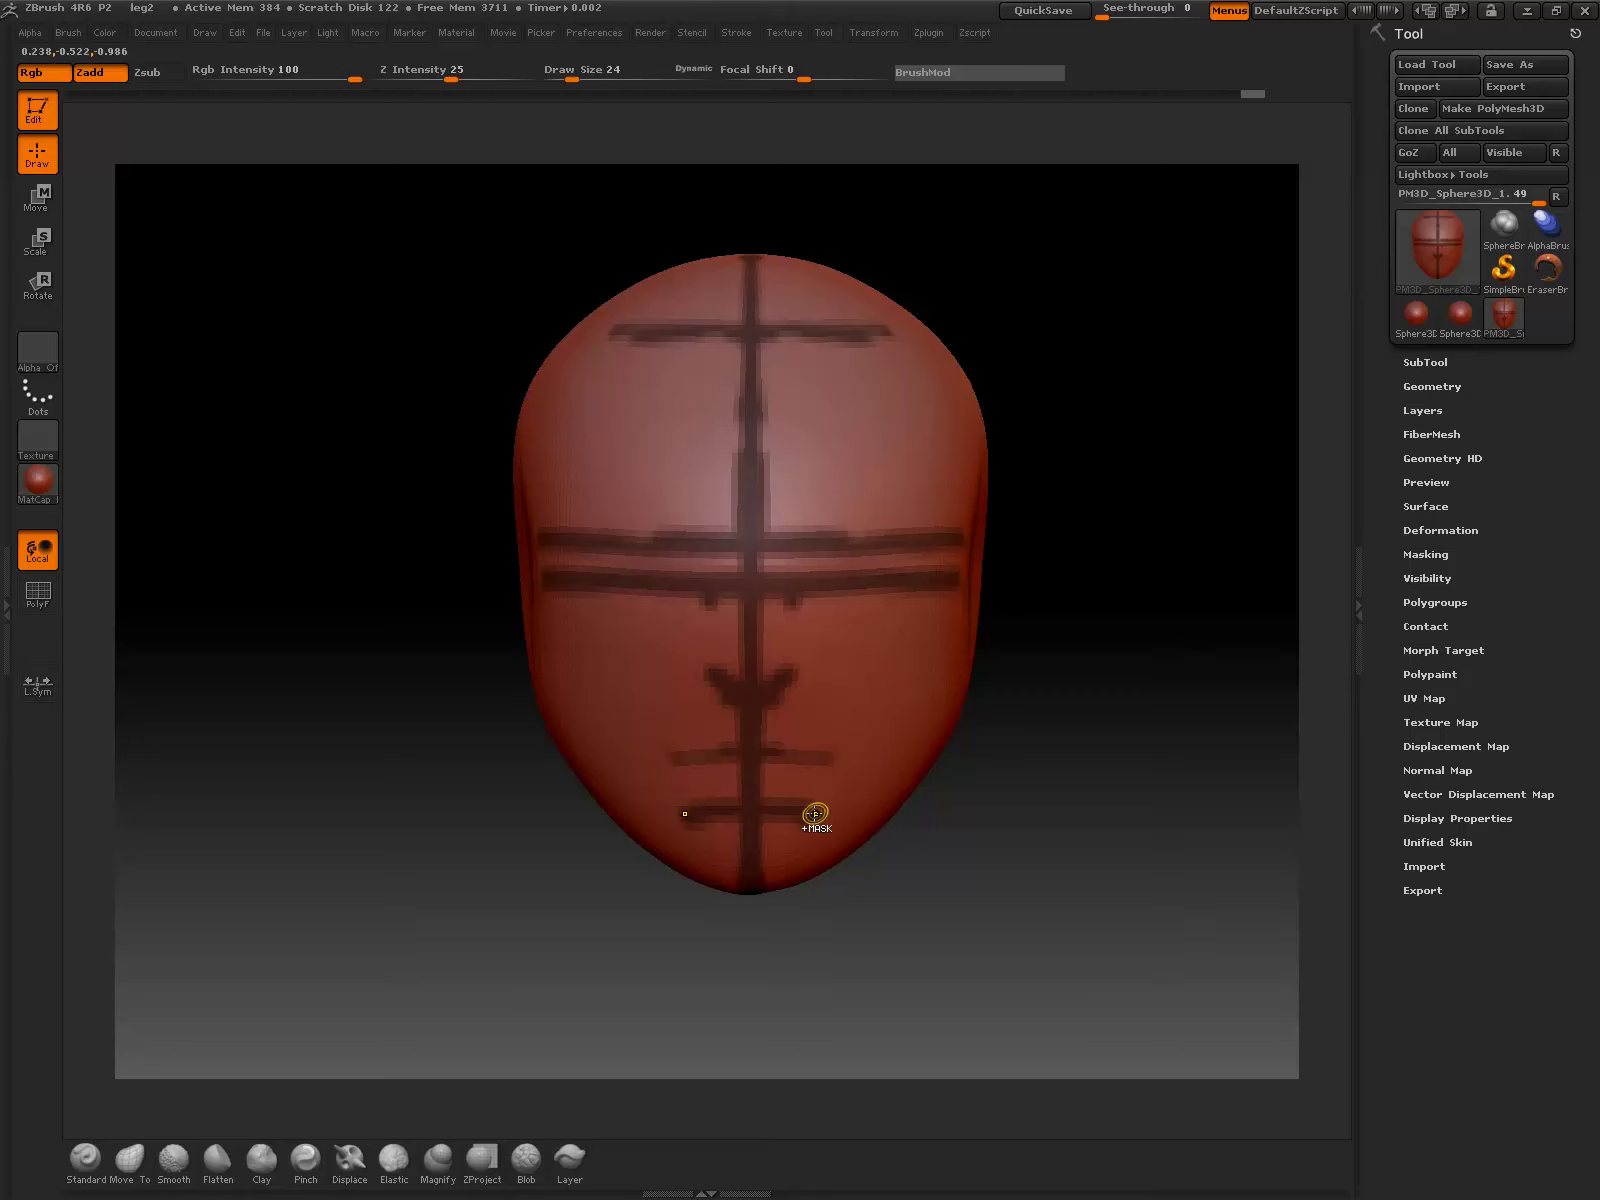
key(ctrl+z)
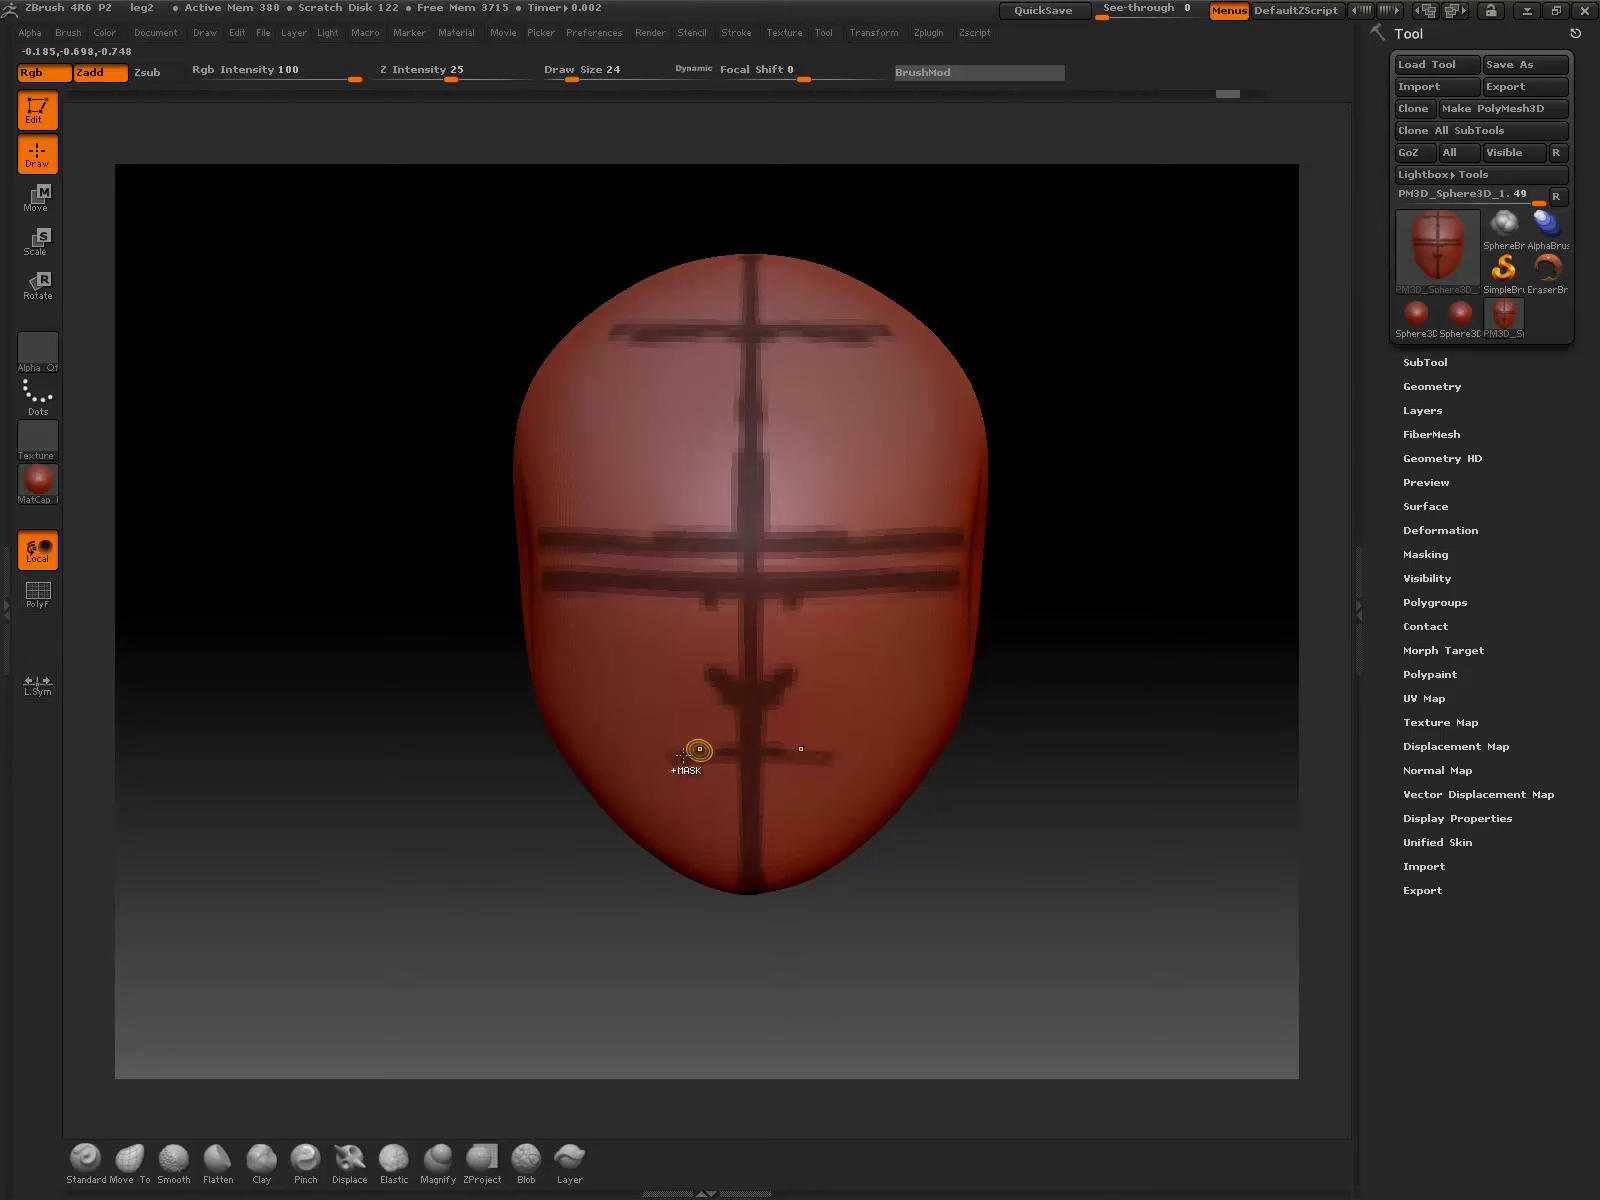
key(shift+d)
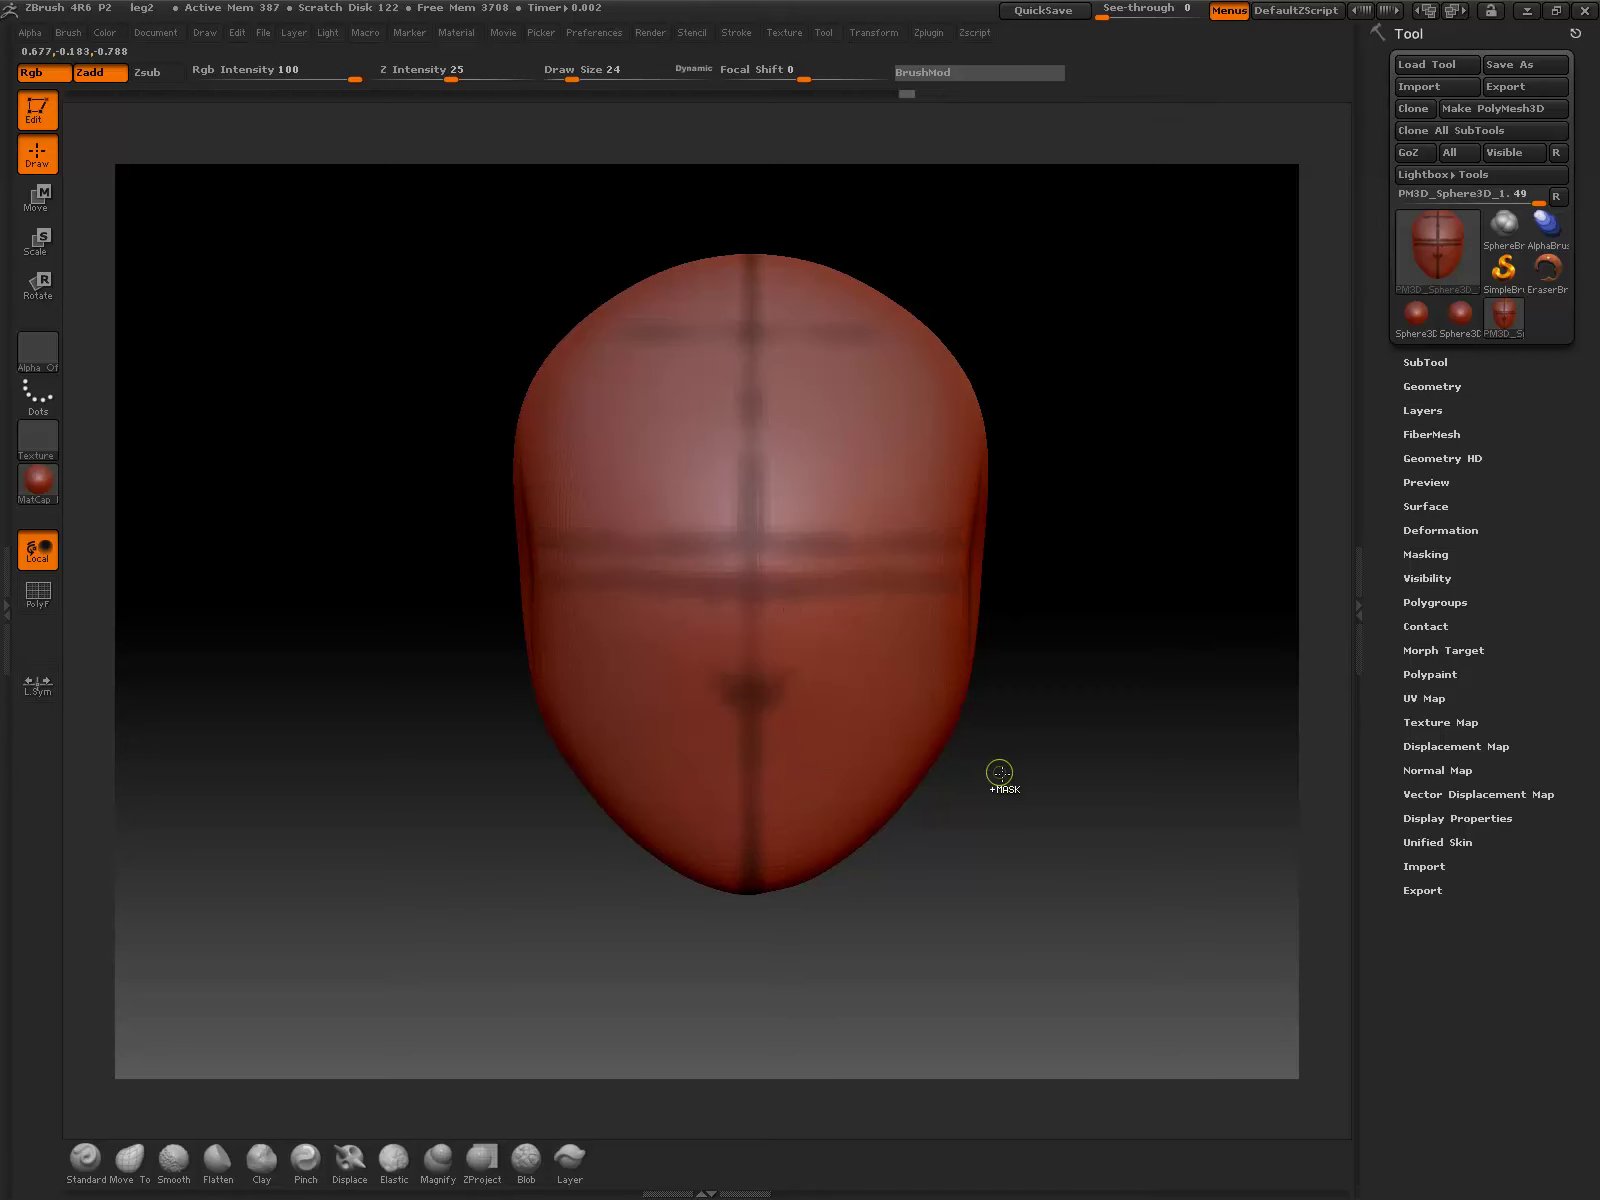
key(ctrl+z)
Step: Mask vertical nose sides from the brow line to the nose base and fill the area between them
key(b)
key(m)
key(v)
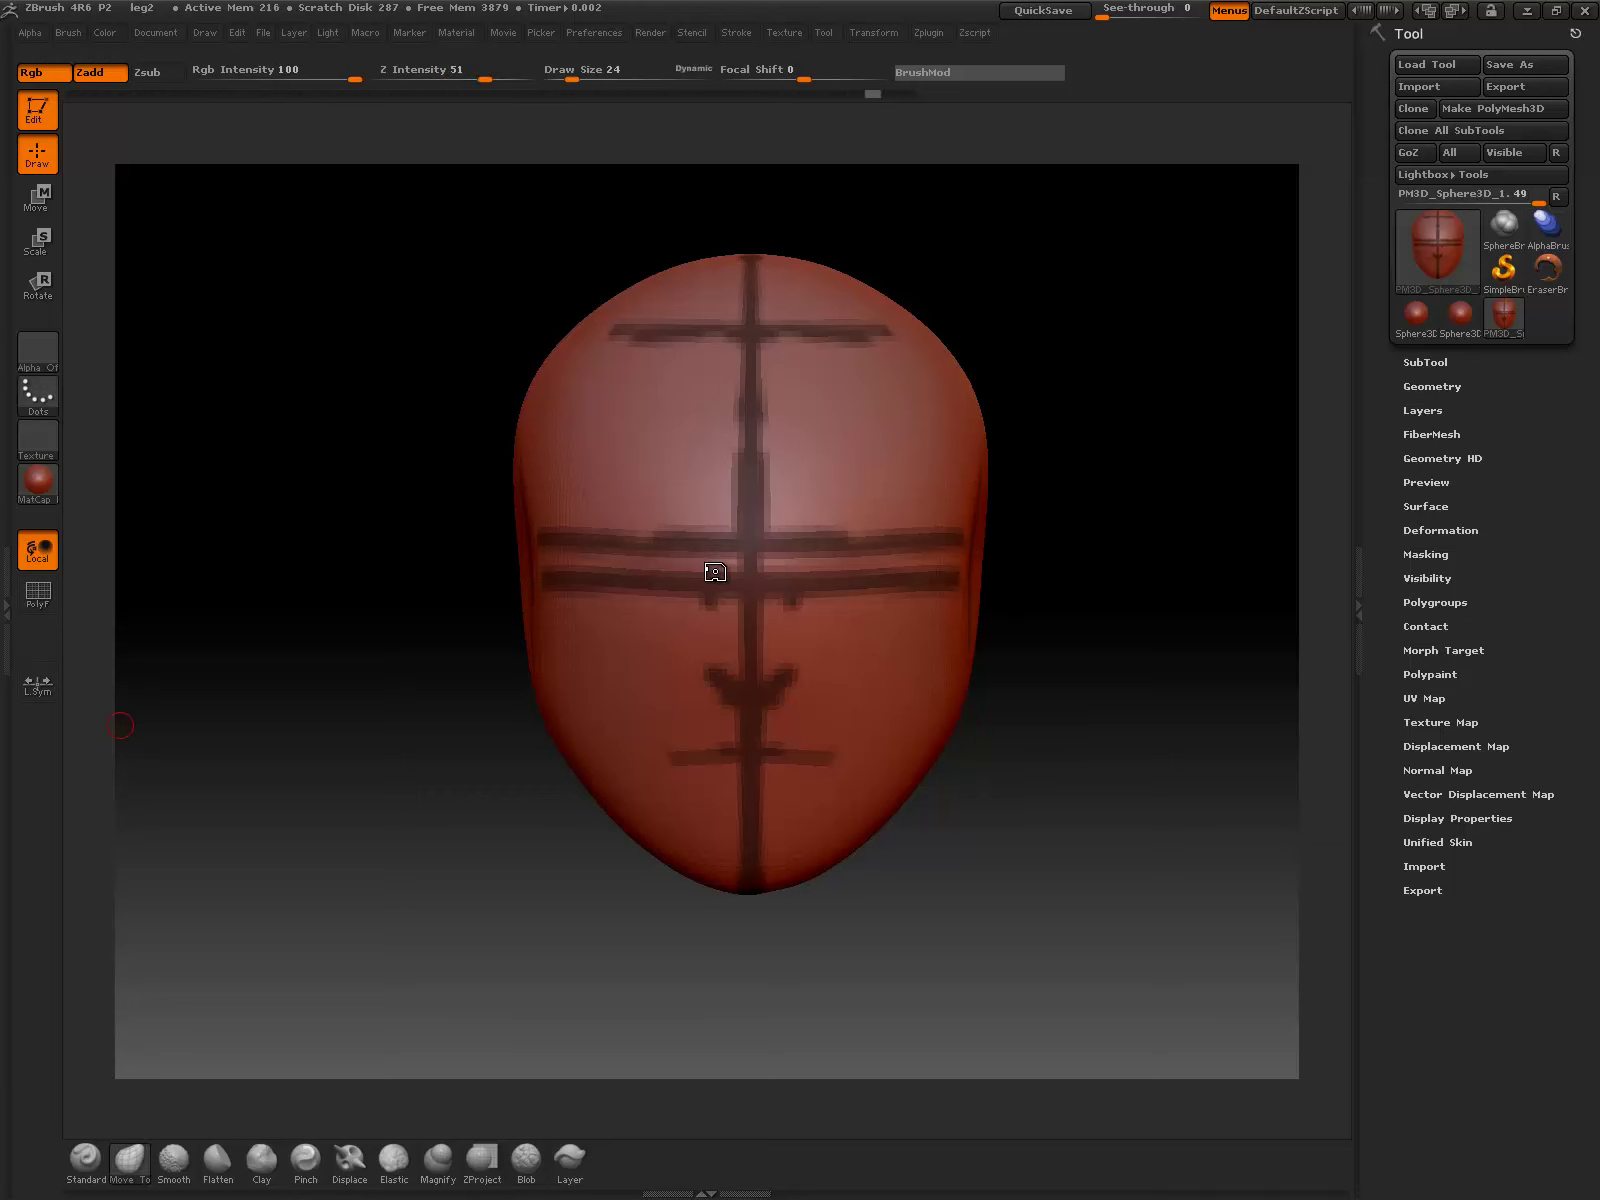
right_drag(729, 555, 731, 543)
drag(1014, 332, 921, 357)
key(ctrl+alt)
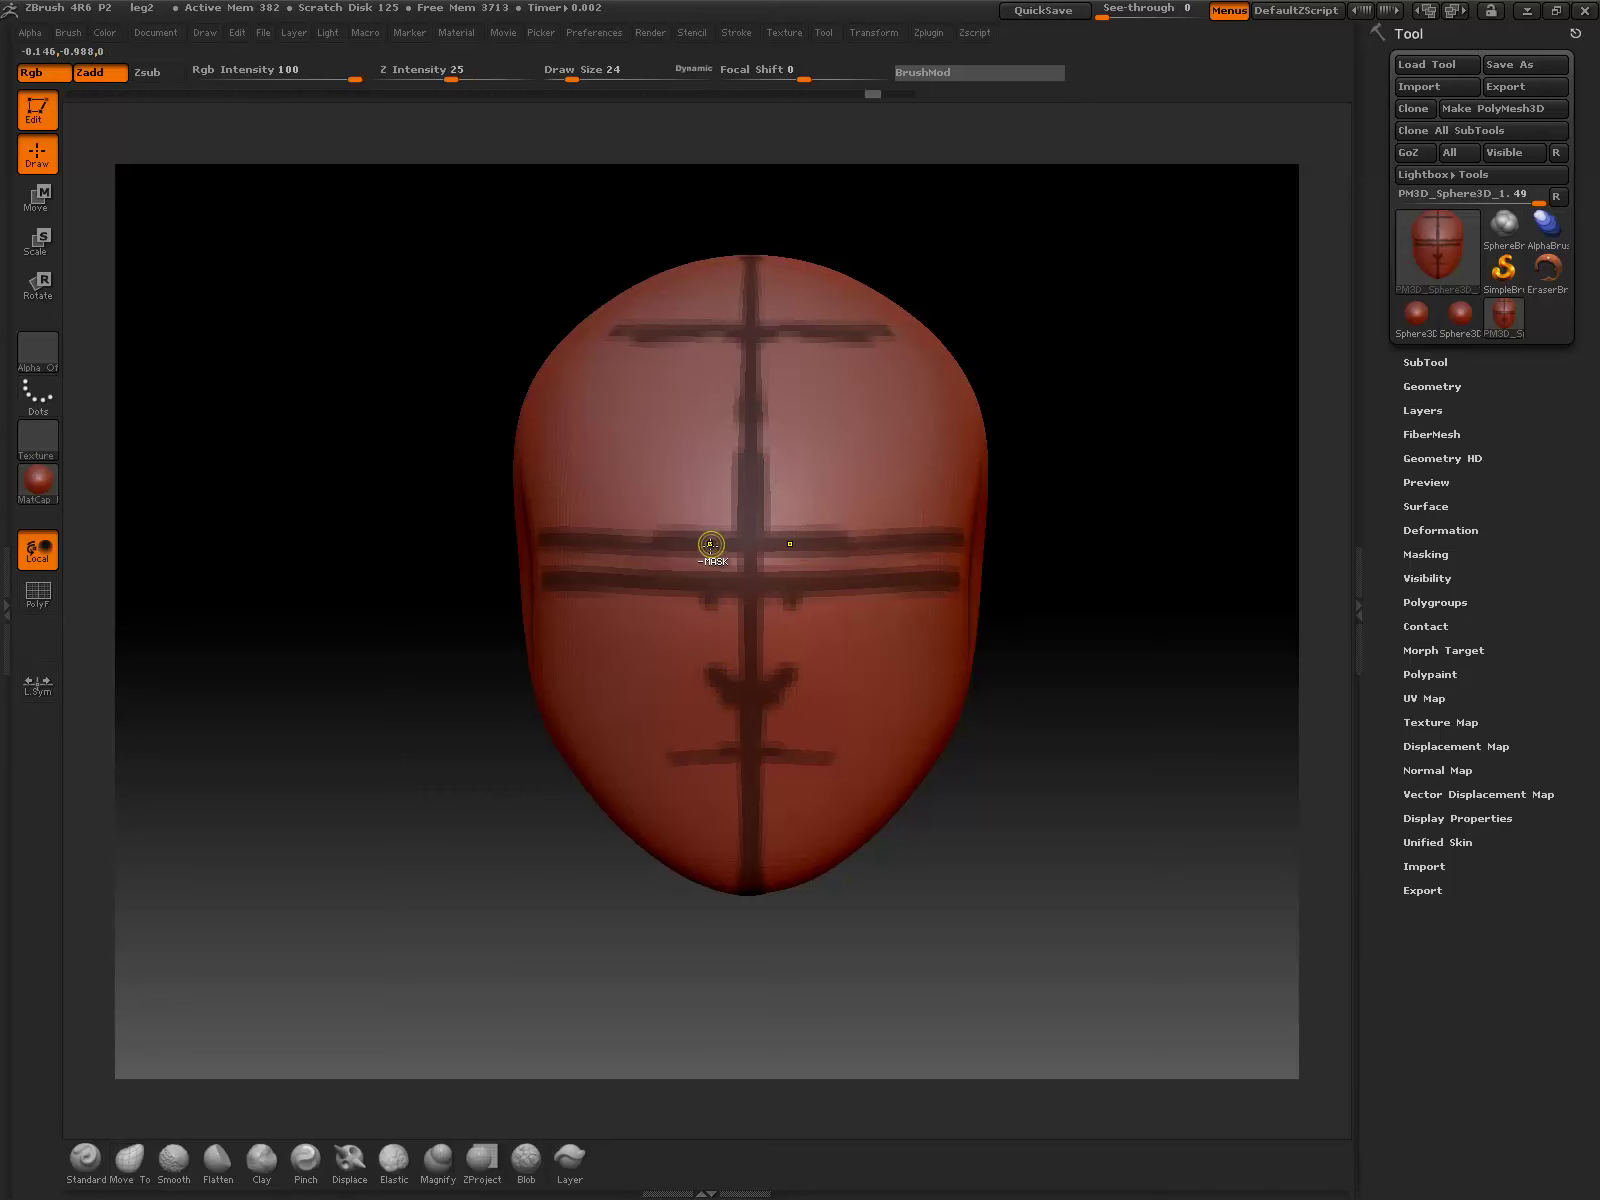
mouse_move(710, 544)
ctrl+alt+mouse_down()
mouse_move(711, 656)
mouse_move(711, 524)
ctrl+alt+mouse_up()
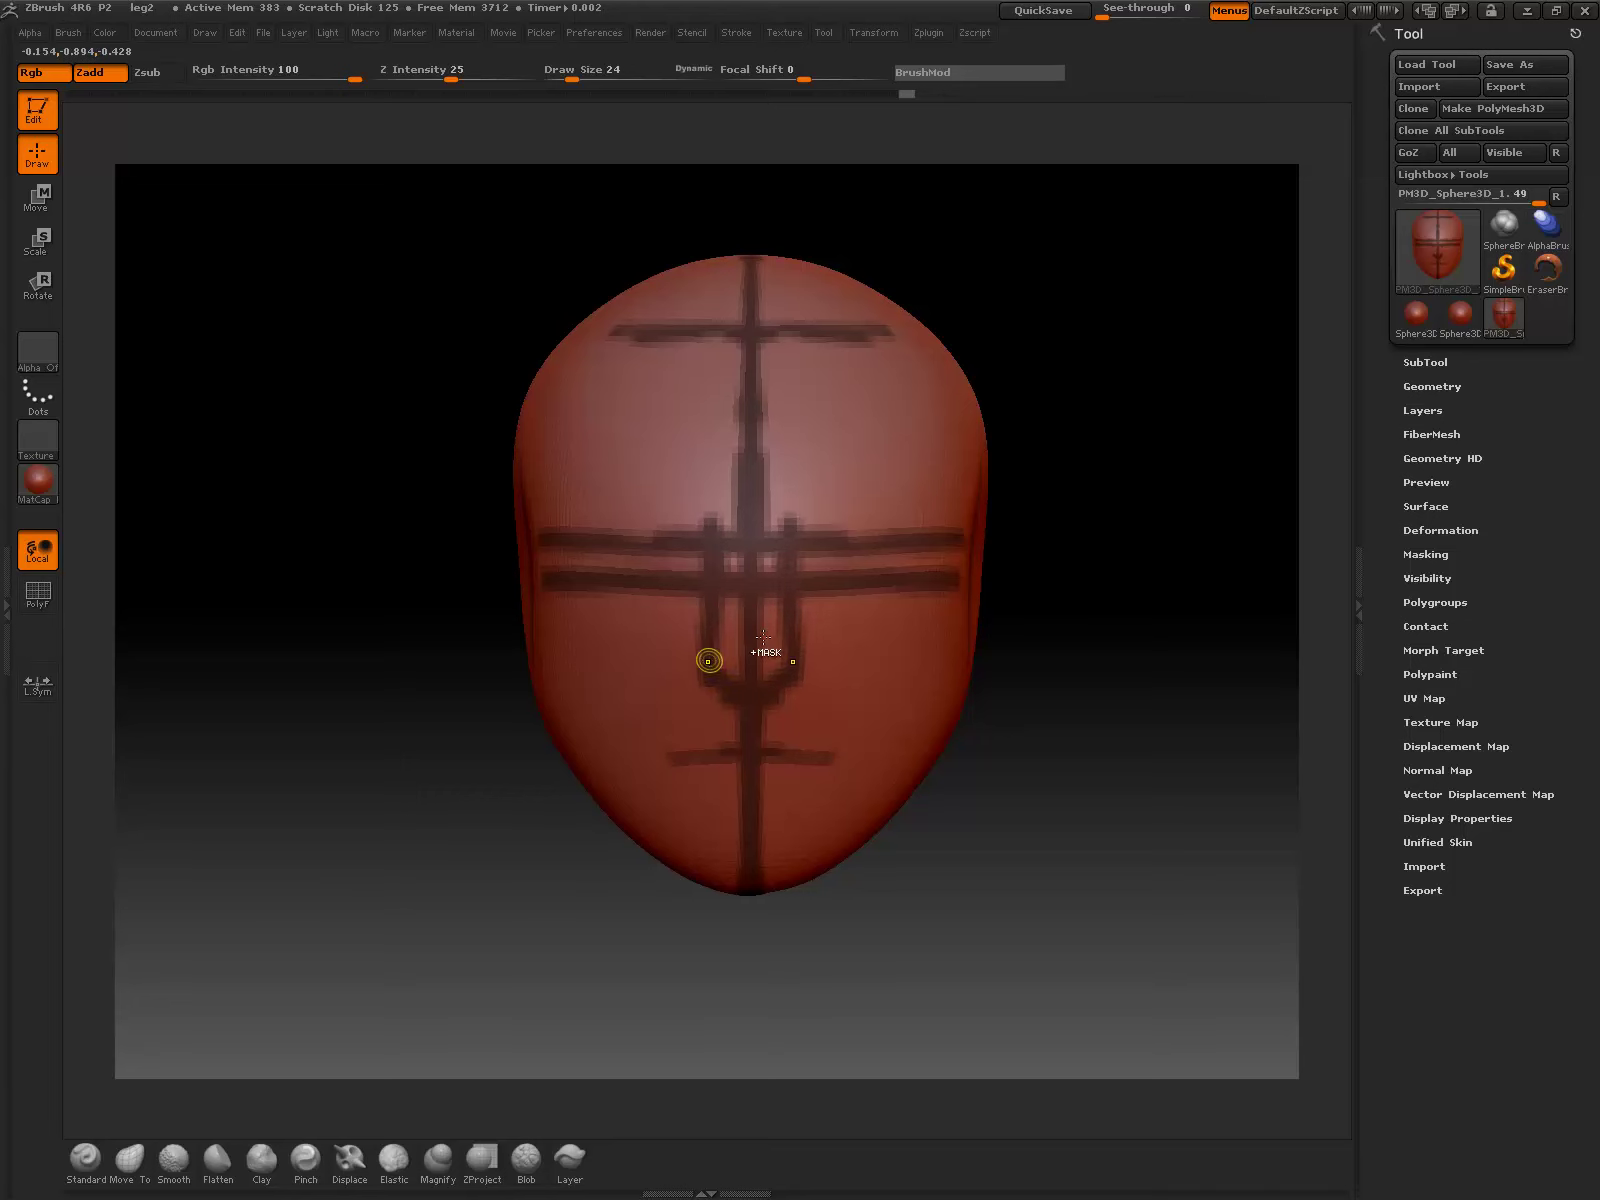
mouse_move(763, 636)
ctrl+mouse_down()
mouse_move(770, 655)
mouse_move(763, 609)
ctrl+mouse_up()
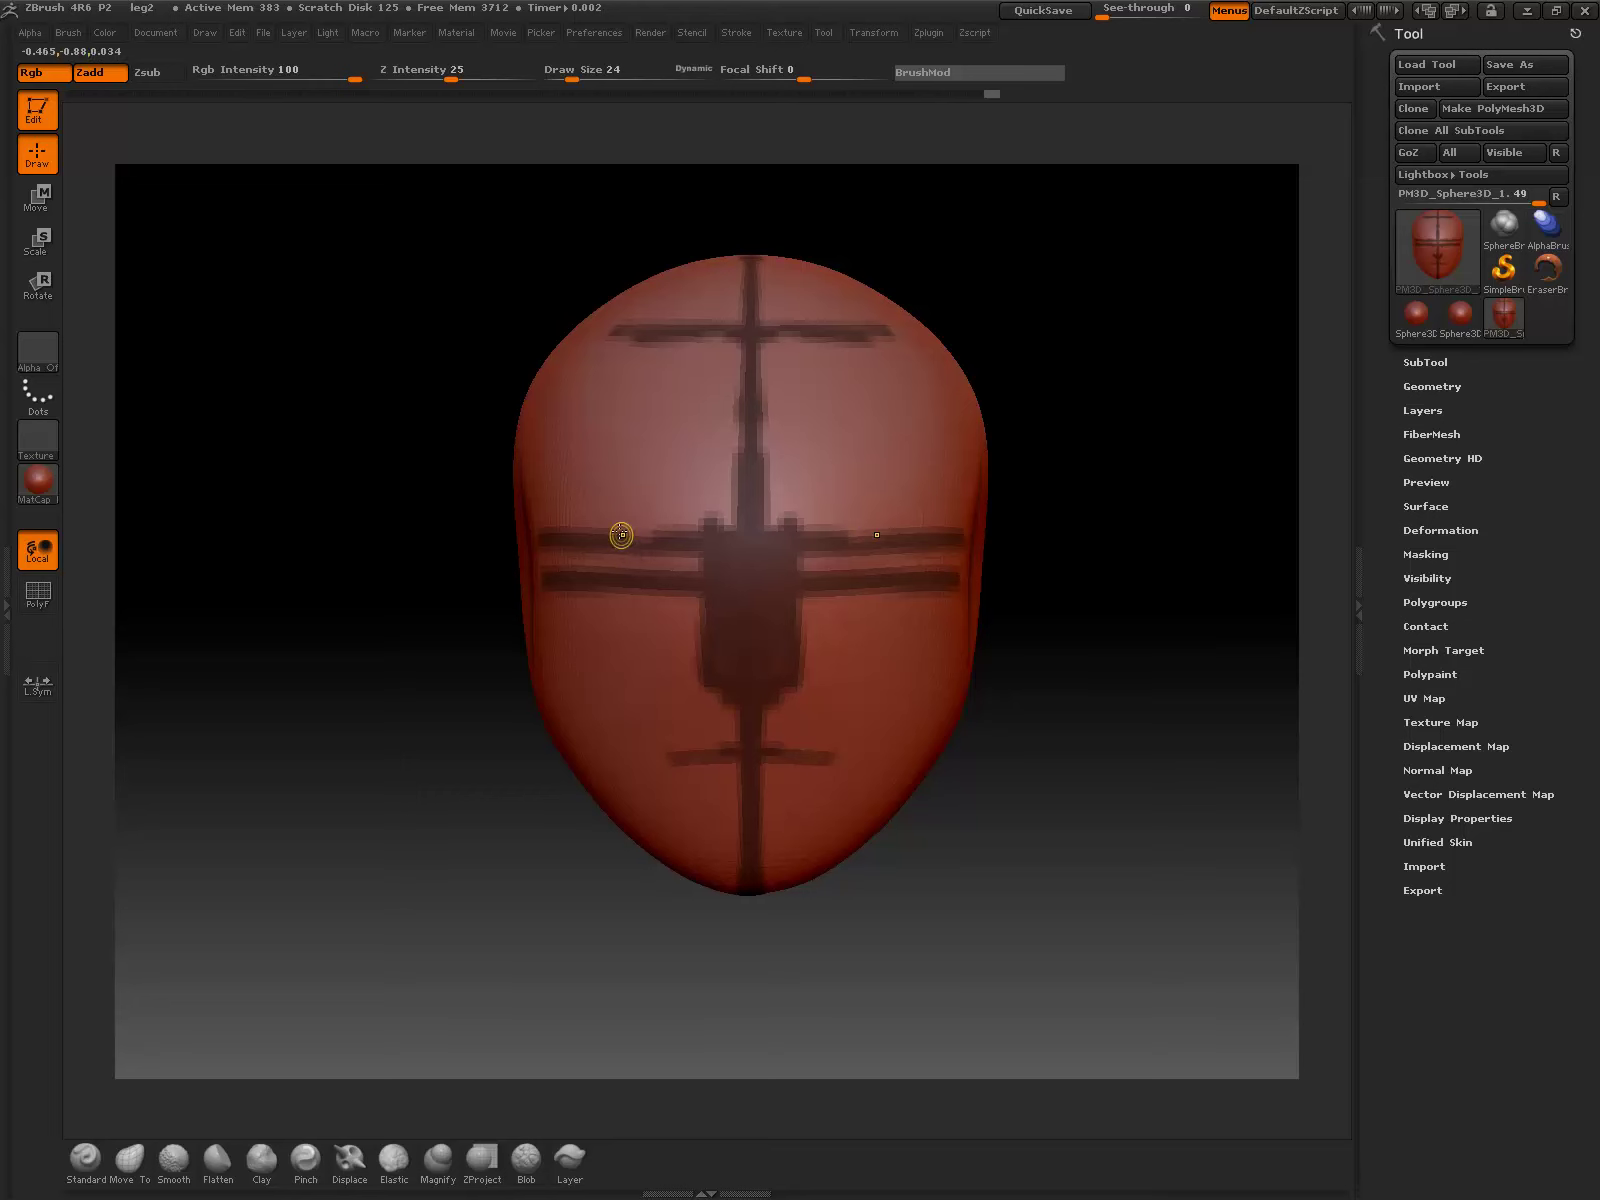
Step: Erase the brow and eye lines across both eye areas and mask marks at the mouth corners
mouse_move(621, 535)
ctrl+alt+mouse_down()
mouse_move(640, 585)
mouse_move(682, 545)
mouse_move(684, 580)
mouse_move(609, 580)
mouse_move(608, 536)
ctrl+alt+mouse_up()
ctrl+alt+drag(873, 550, 879, 588)
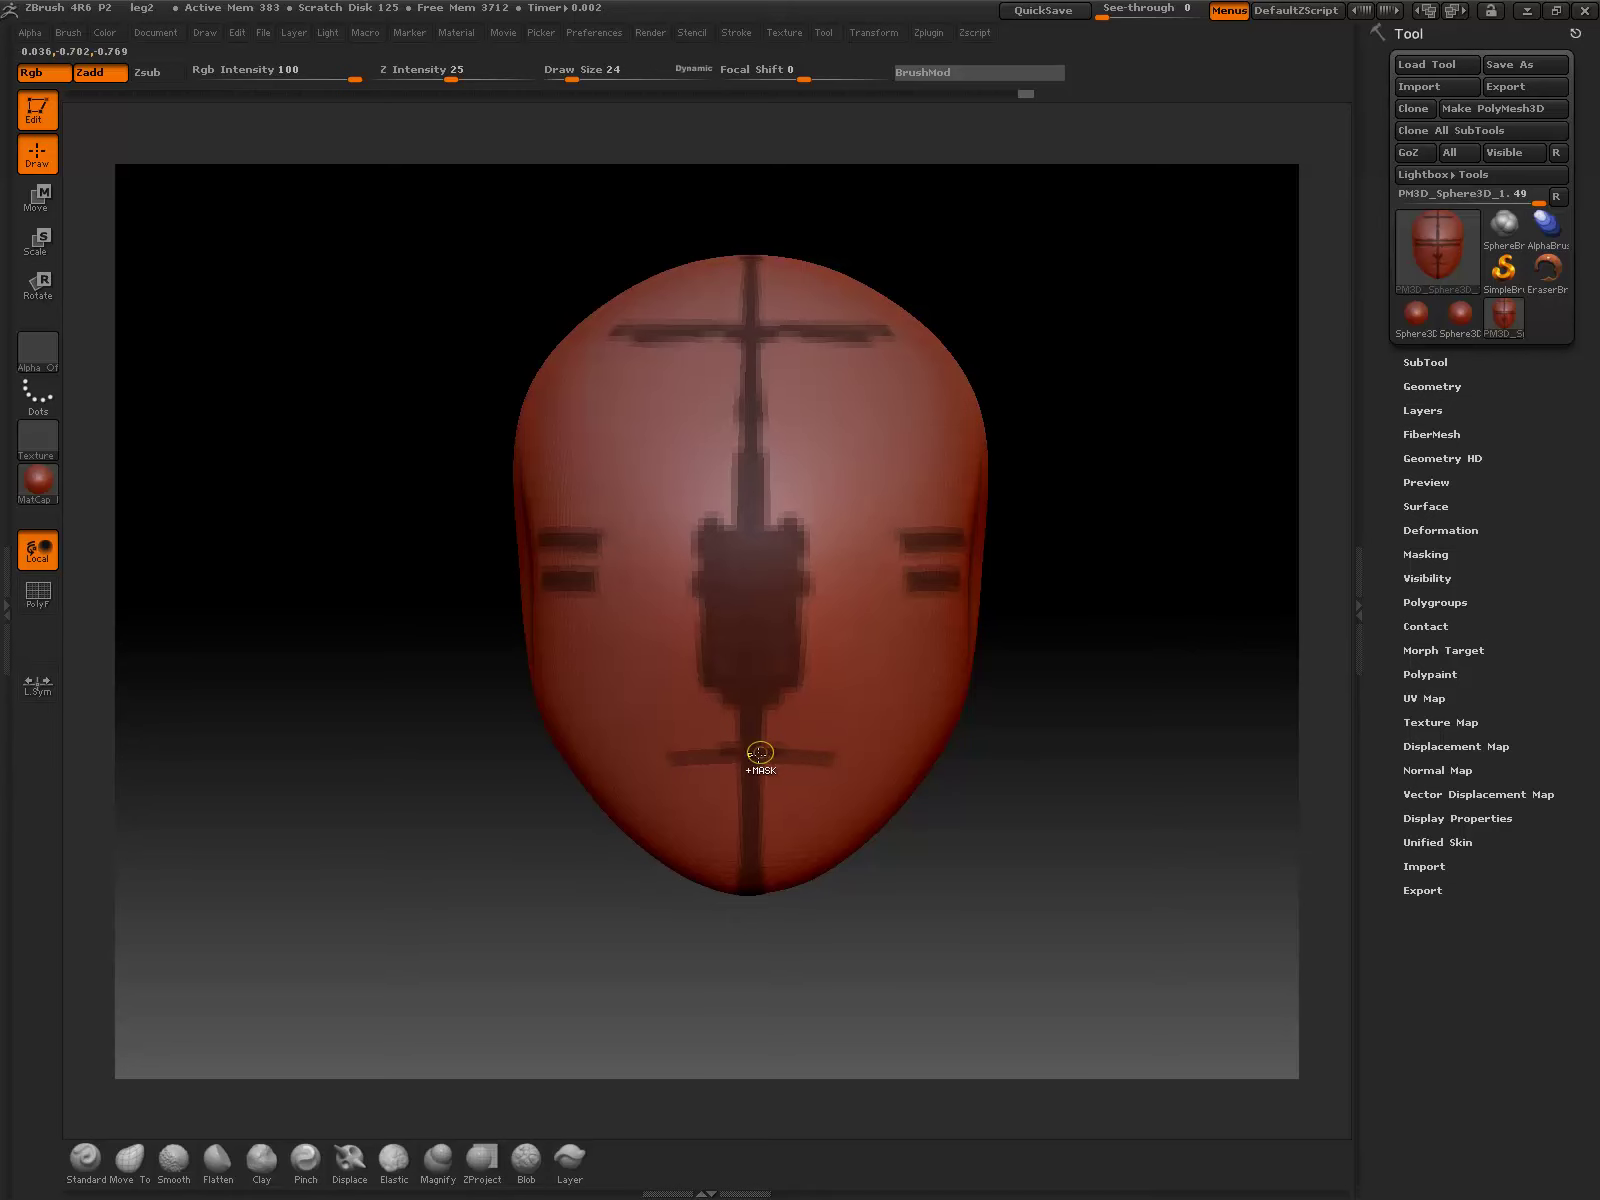
ctrl+click(837, 735)
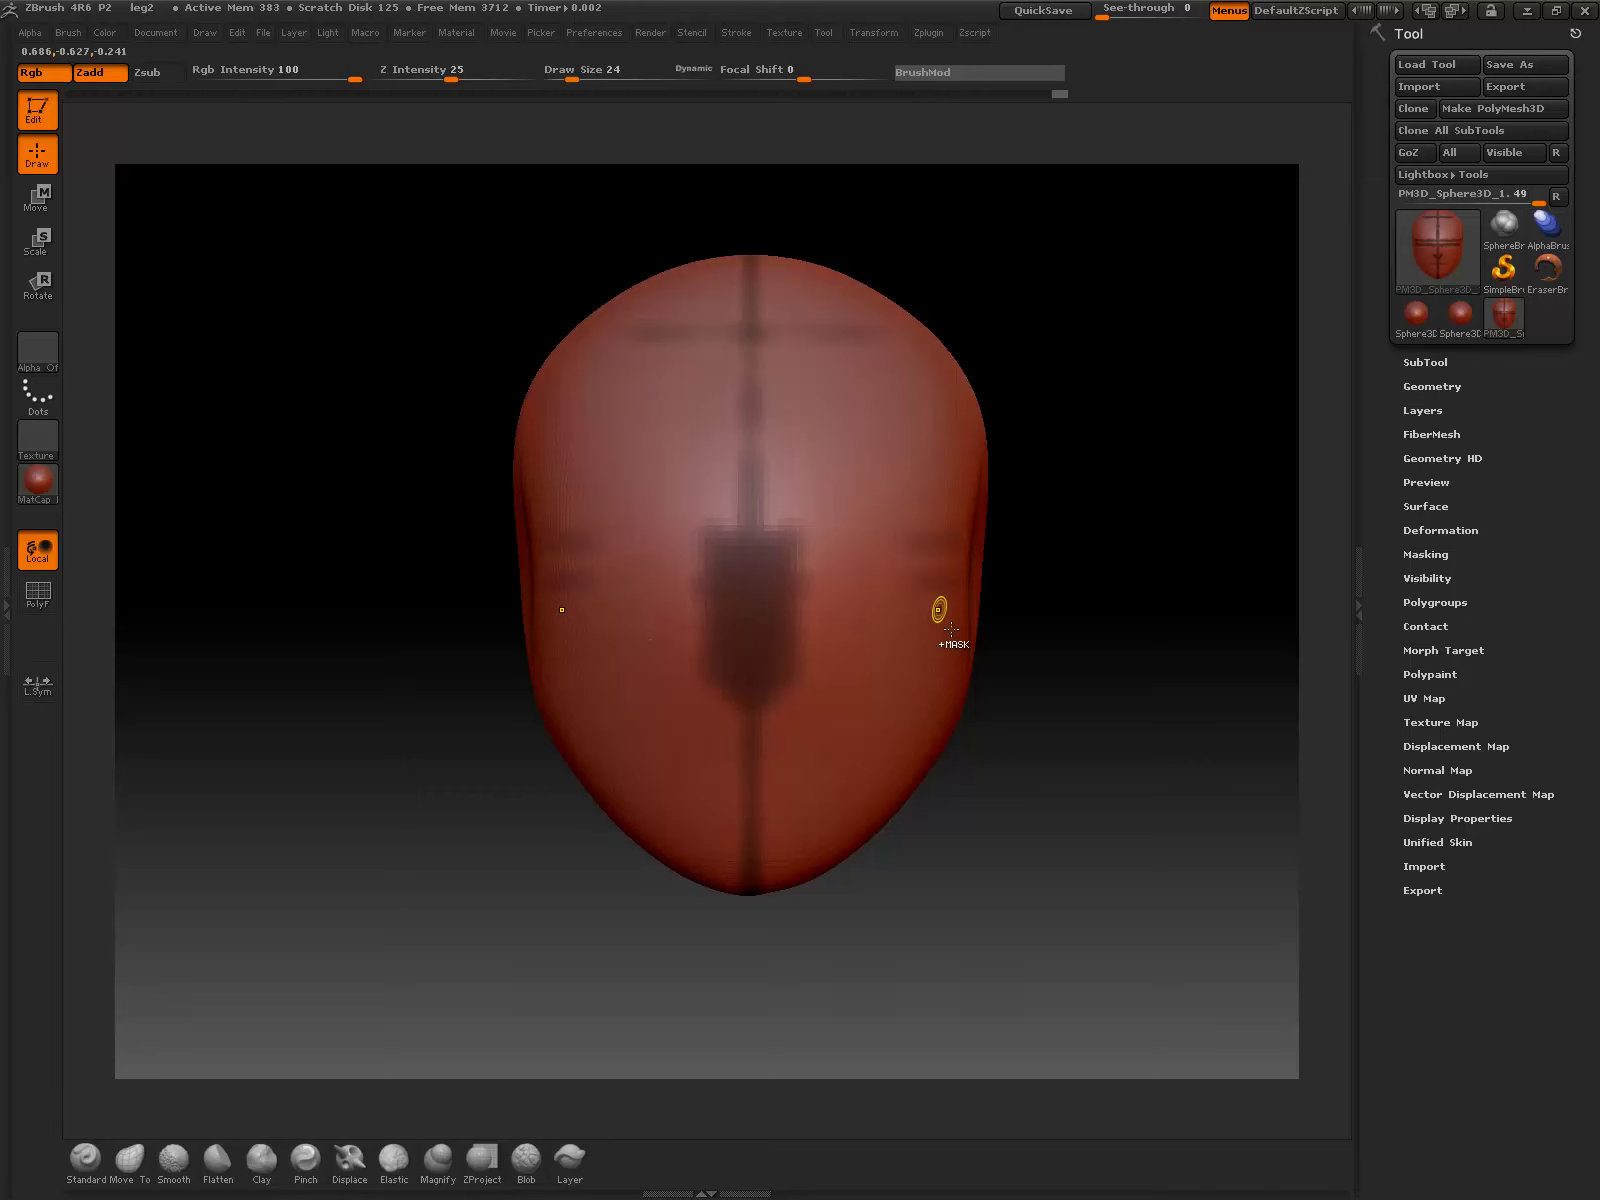
key(ctrl+z)
Step: Mask dots for the pupils and the inner eye corners on both sides of the nose
ctrl+click(855, 565)
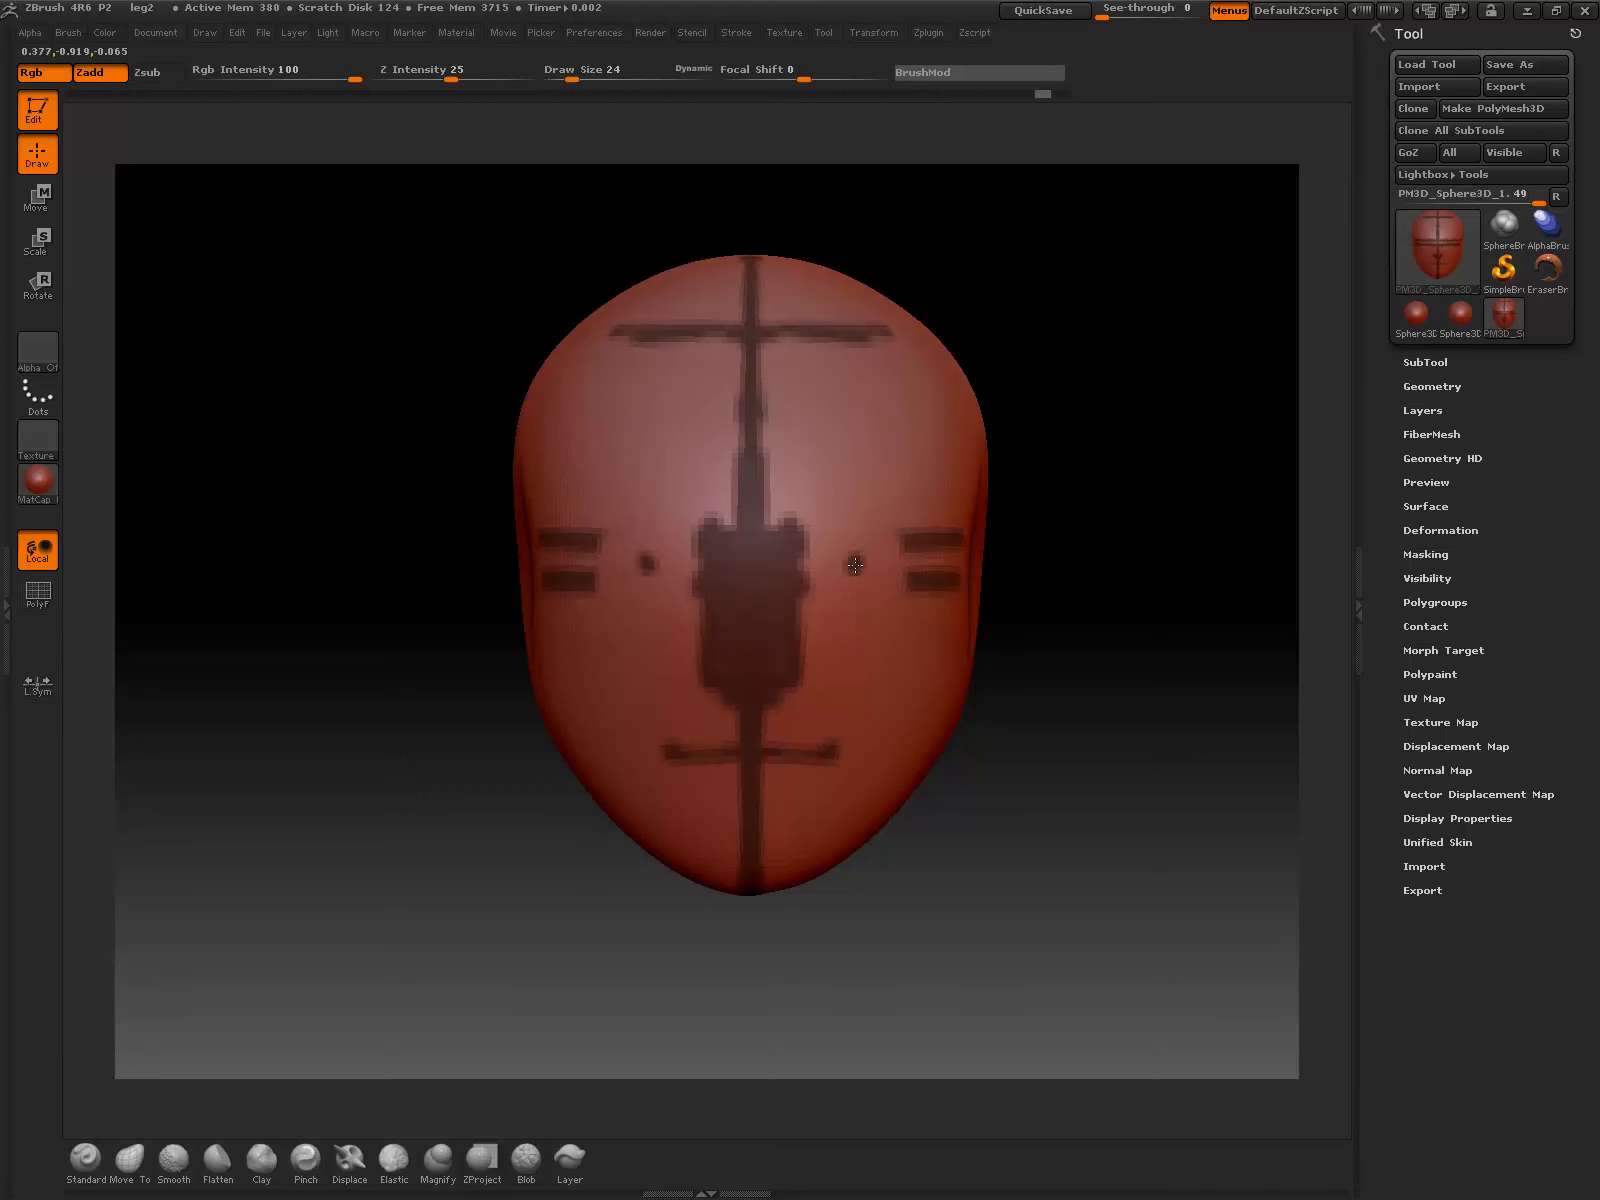
ctrl+click(856, 566)
ctrl+click(818, 565)
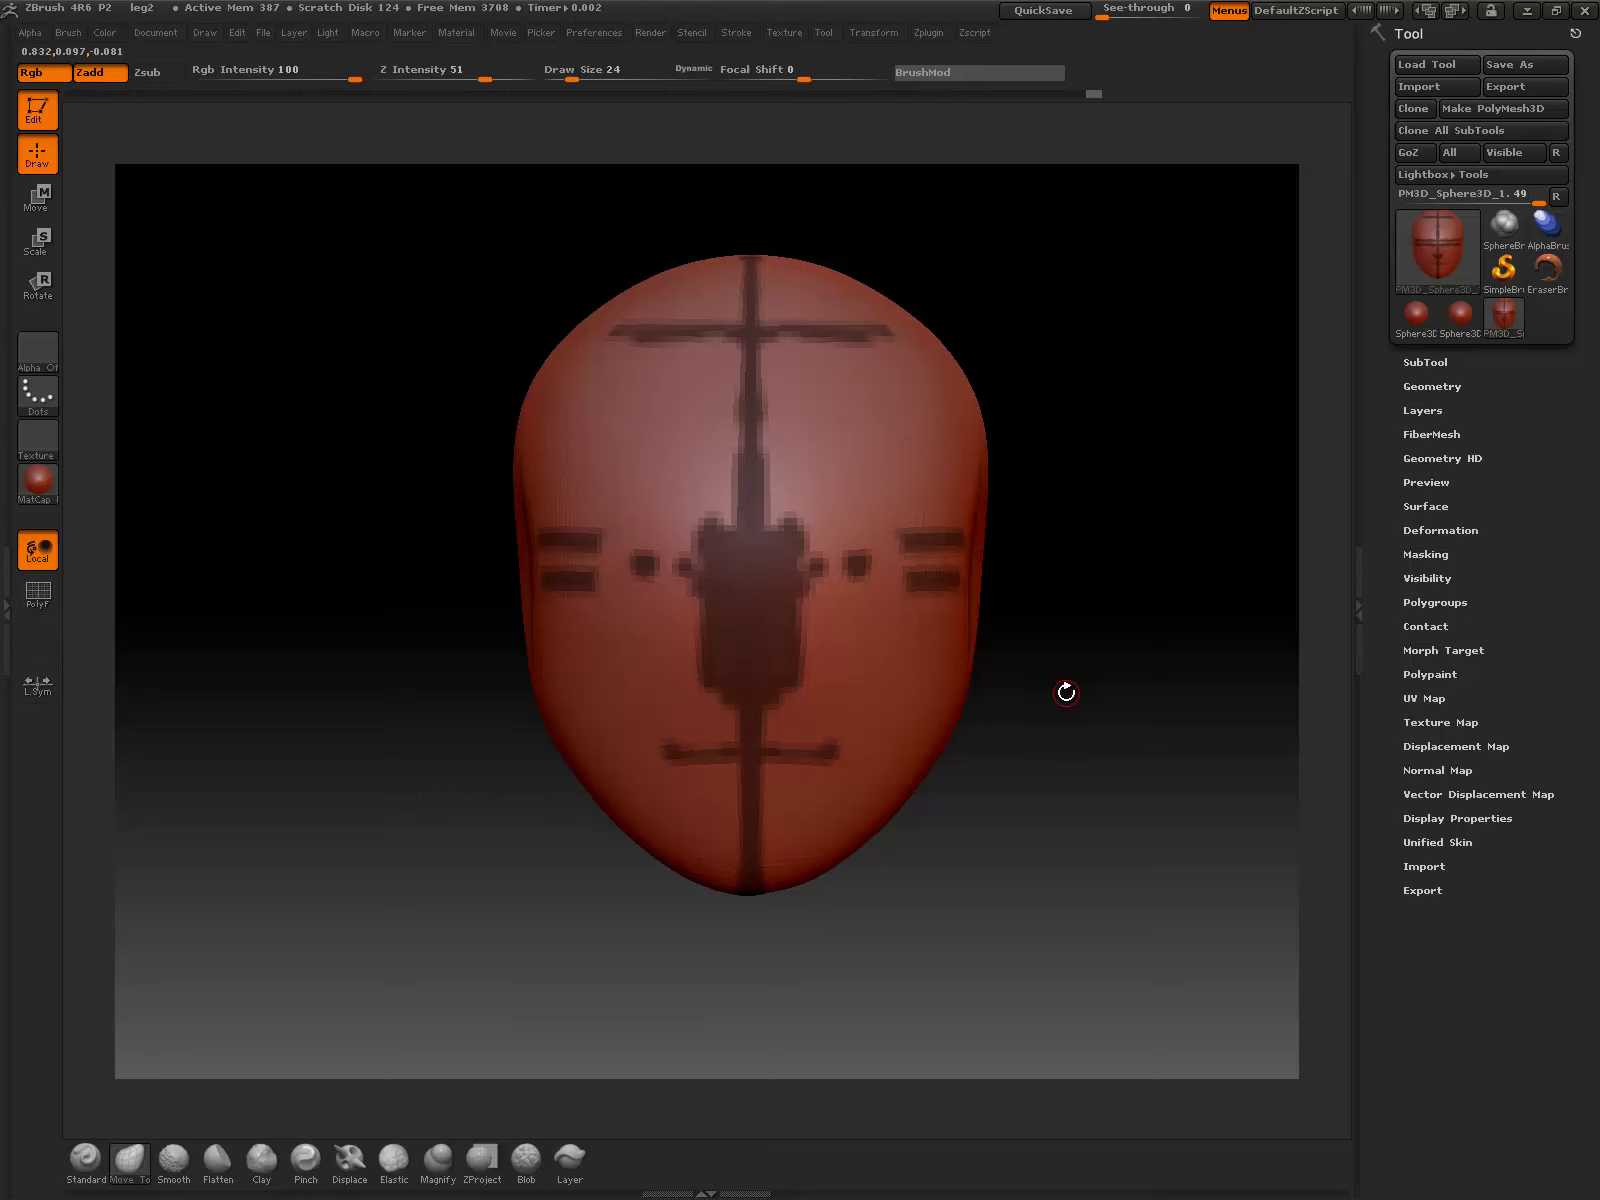
Step: Mask the outlines of both eye sockets around the pupil dots
key(ctrl)
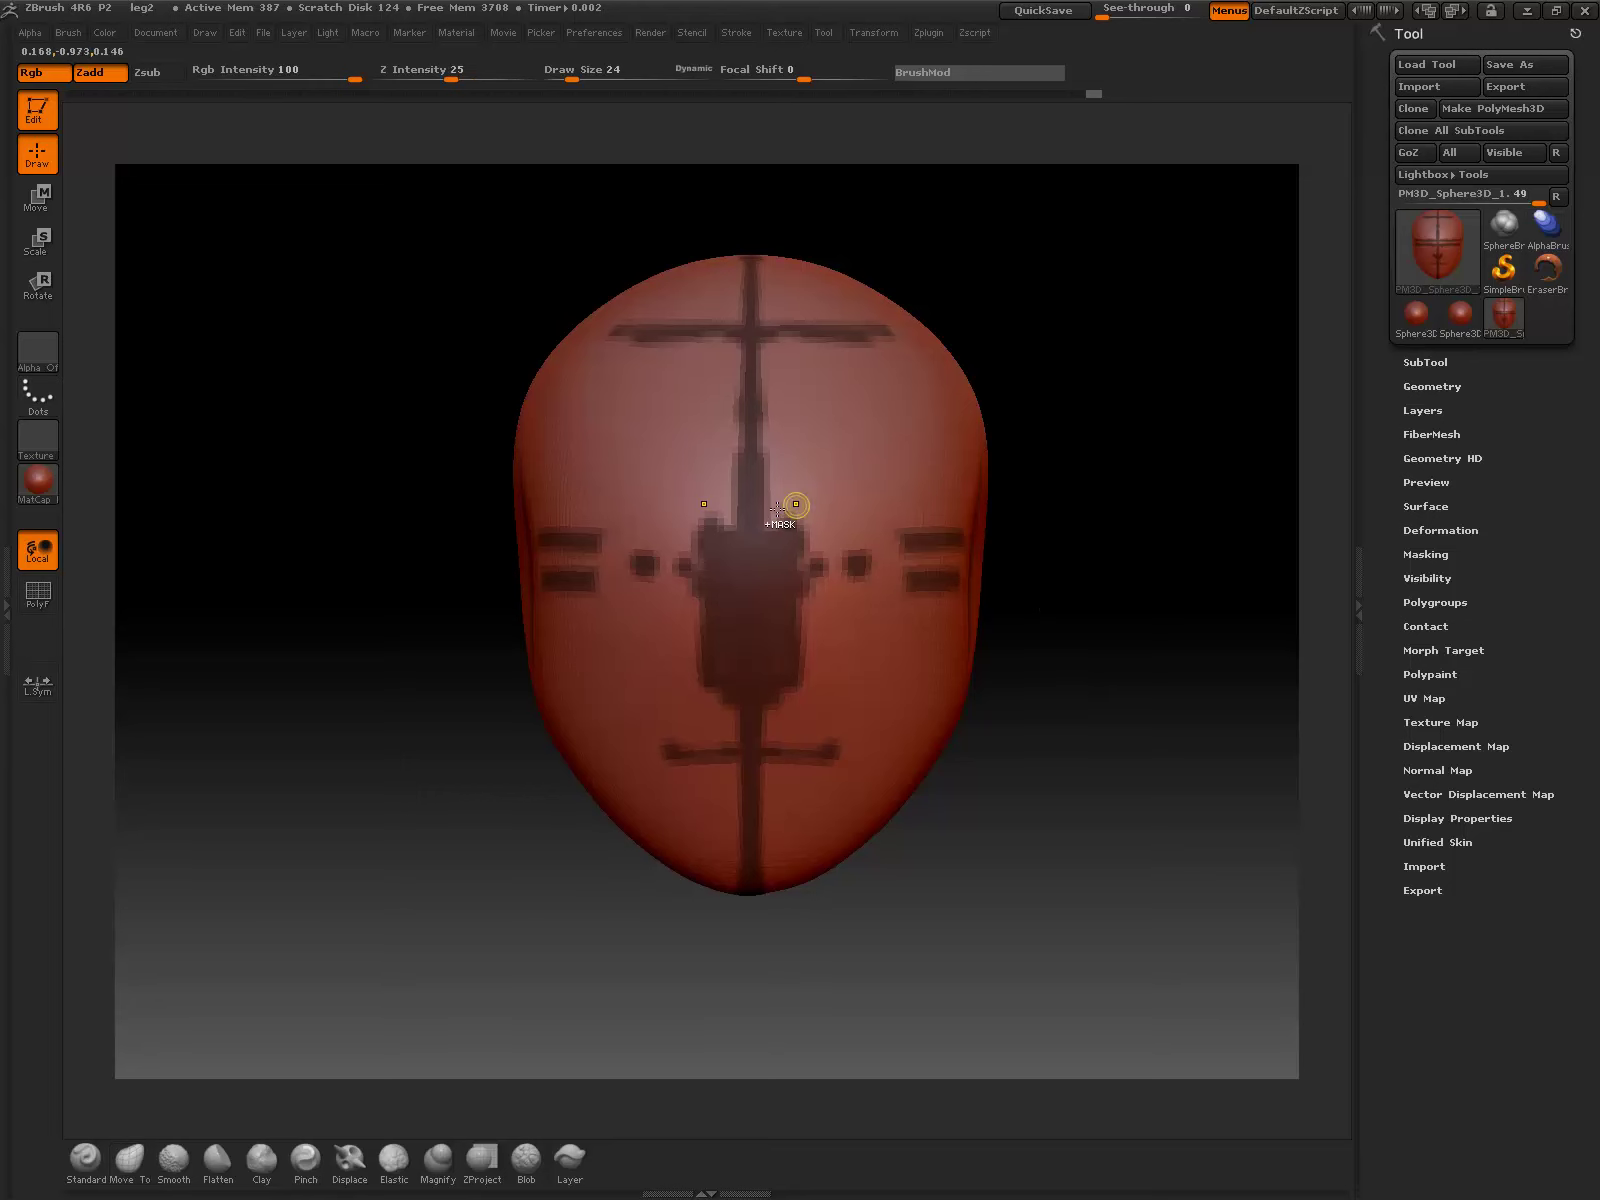
ctrl+drag(813, 568, 849, 619)
mouse_move(808, 546)
ctrl+mouse_down()
mouse_move(835, 511)
mouse_move(903, 528)
ctrl+mouse_up()
mouse_move(863, 615)
ctrl+mouse_down()
mouse_move(907, 607)
mouse_move(938, 550)
mouse_move(838, 512)
mouse_move(856, 605)
ctrl+mouse_up()
ctrl+drag(813, 556, 916, 510)
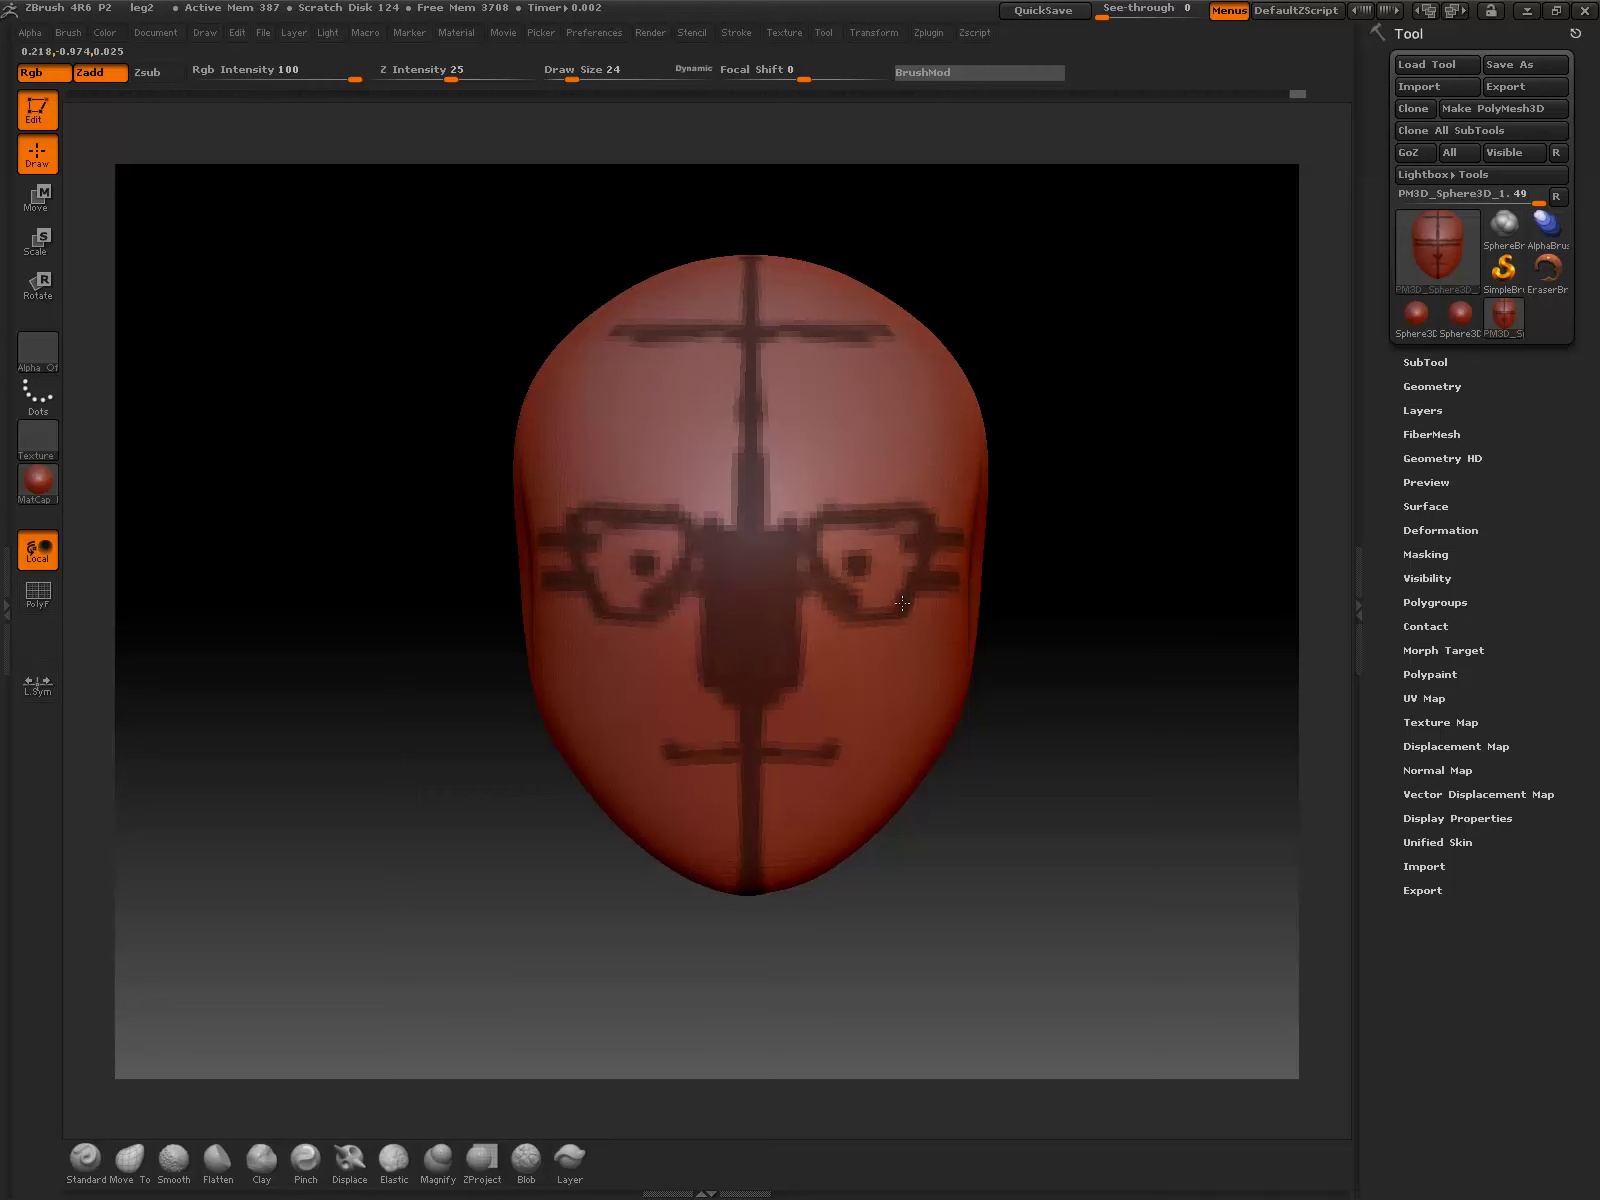
ctrl+drag(879, 608, 862, 603)
Step: Mask an arched brow line above the eye sockets and fill both sockets out to the temples
mouse_move(587, 526)
ctrl+mouse_down()
mouse_move(552, 550)
mouse_move(739, 482)
mouse_move(592, 526)
mouse_move(666, 478)
mouse_move(738, 468)
ctrl+mouse_up()
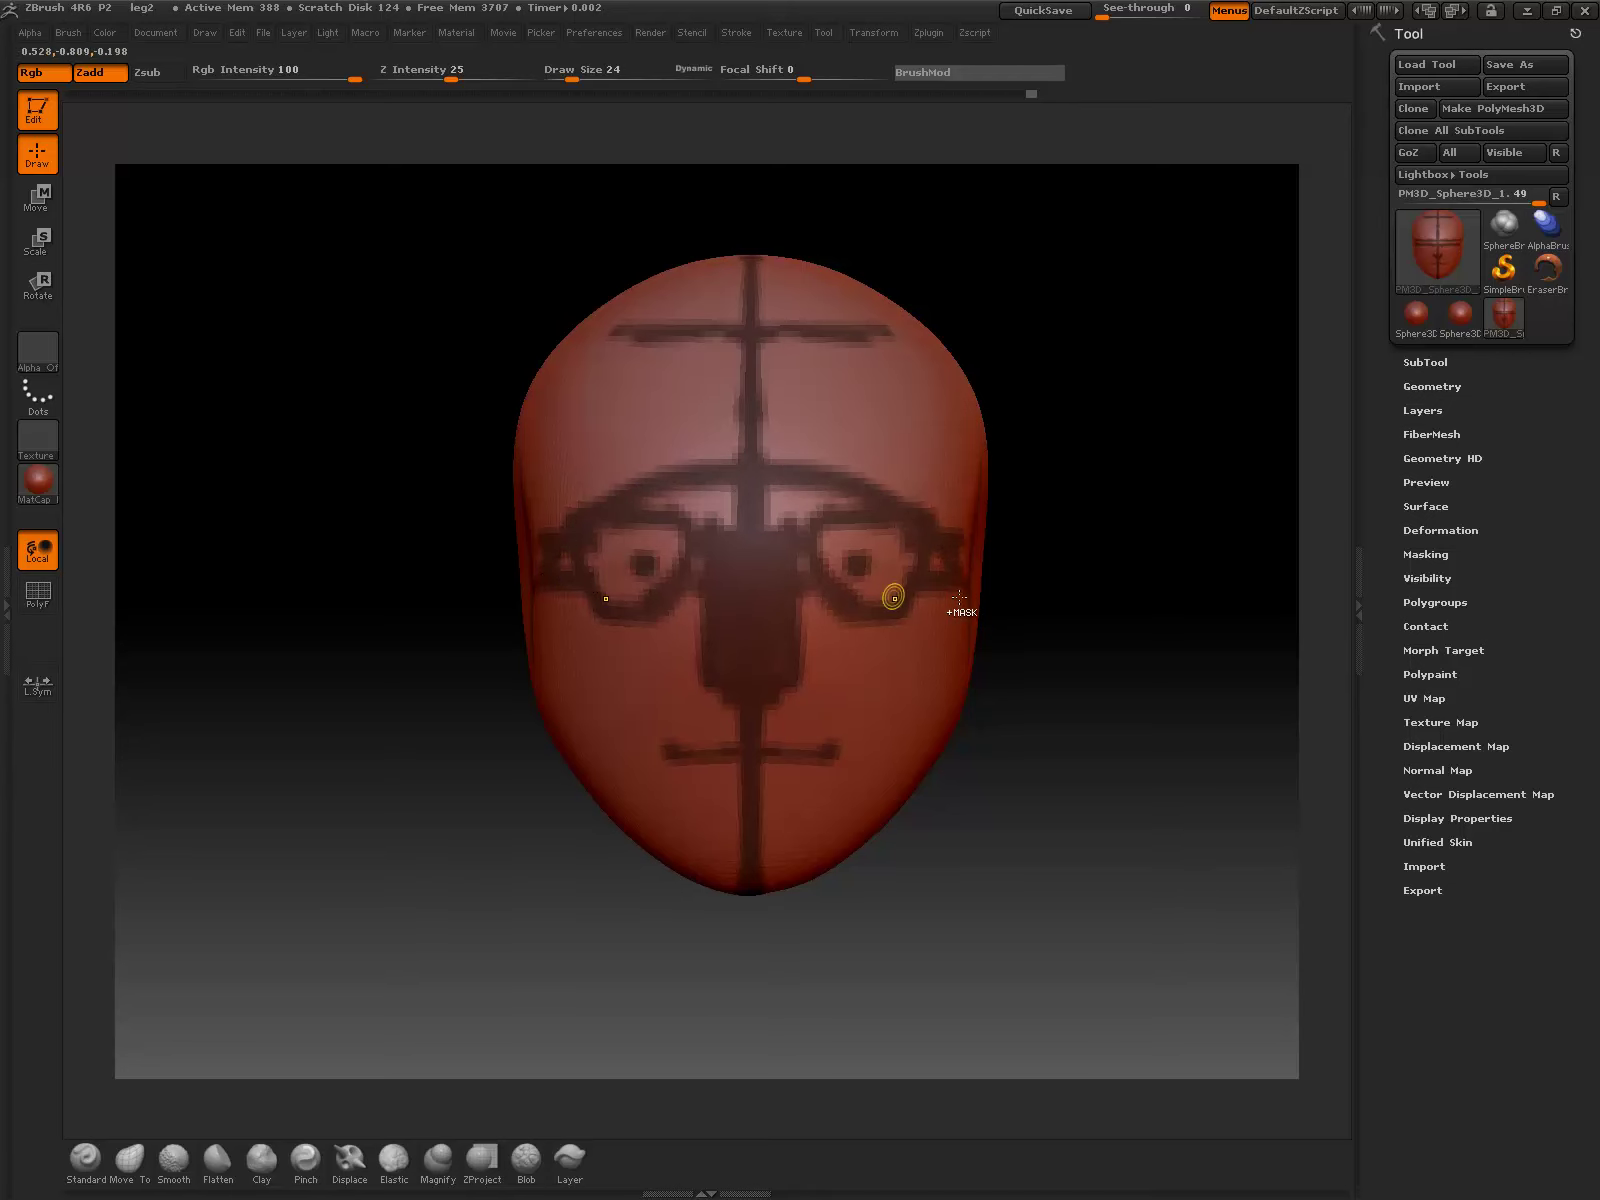
ctrl+click(923, 552)
key(ctrl+z)
ctrl+drag(937, 552, 960, 588)
mouse_move(843, 529)
ctrl+mouse_down()
mouse_move(832, 548)
mouse_move(855, 545)
mouse_move(905, 592)
ctrl+mouse_up()
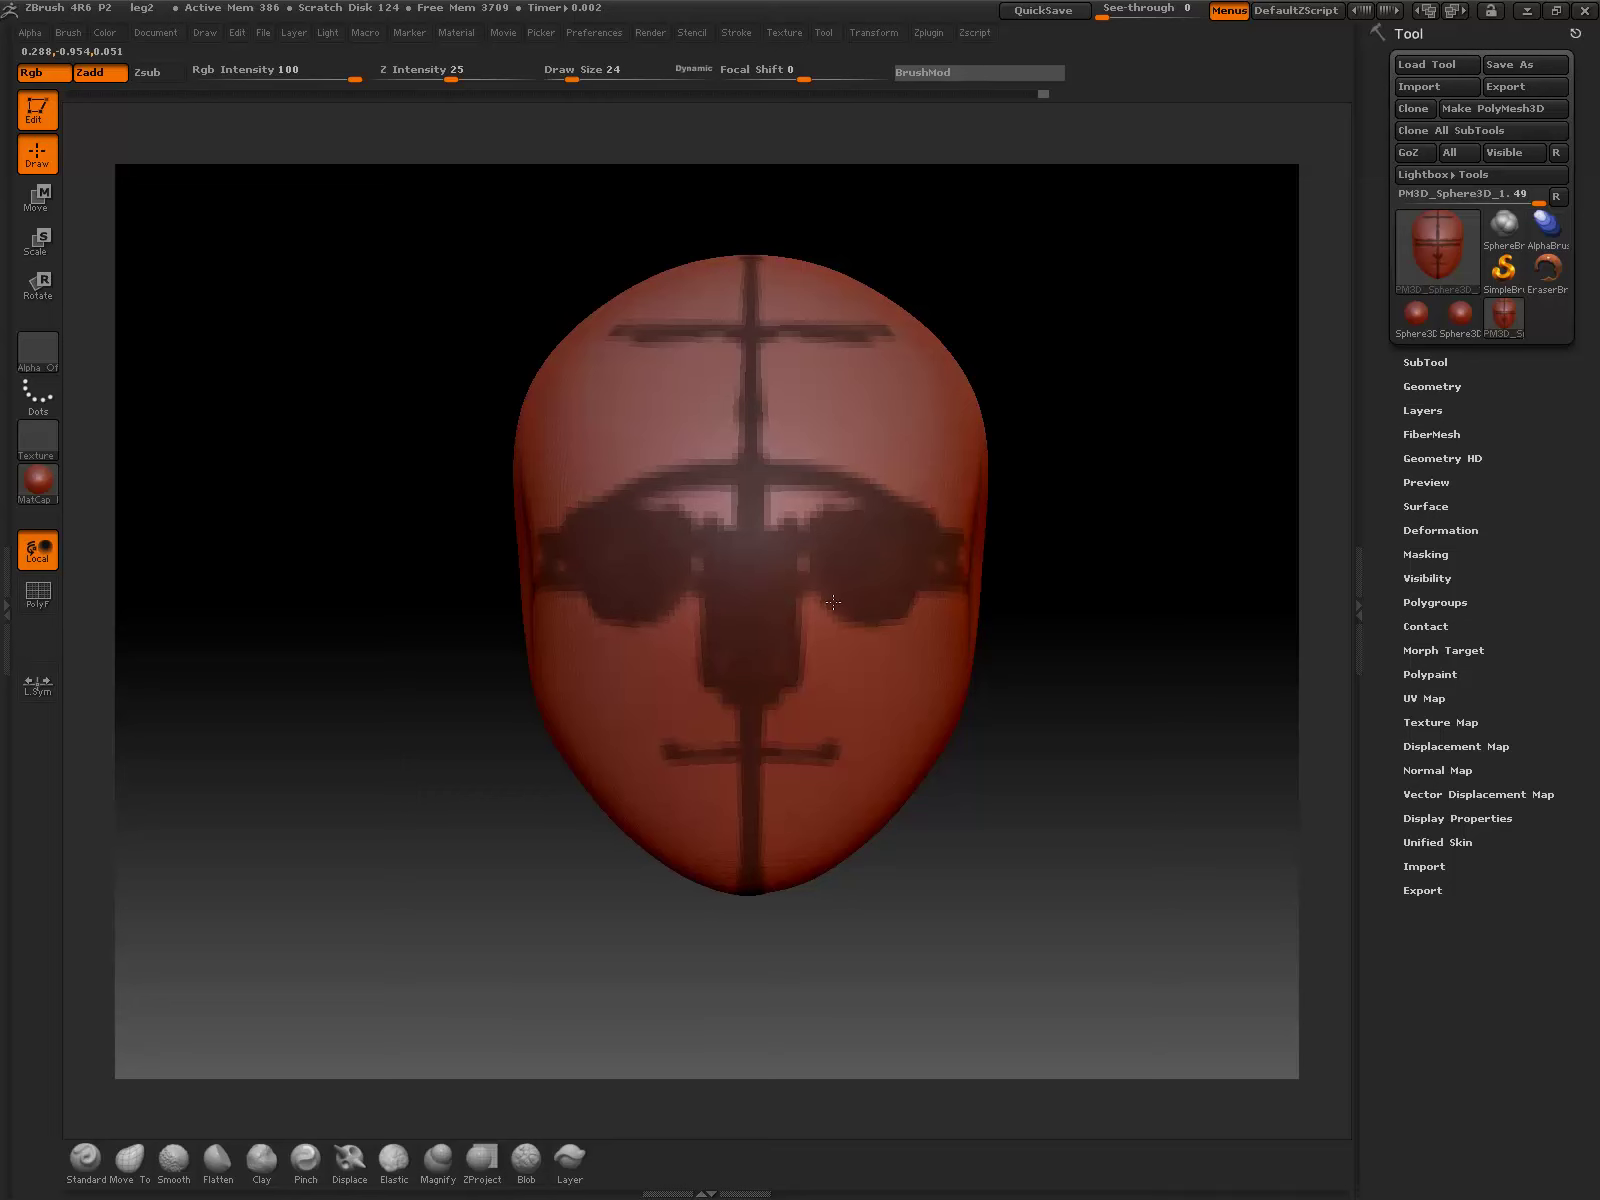
Step: Clear the mask between the nose and the eye sockets and reshape the sockets' inner edges
mouse_move(800, 546)
ctrl+alt+mouse_down()
mouse_move(815, 605)
mouse_move(843, 500)
ctrl+alt+mouse_up()
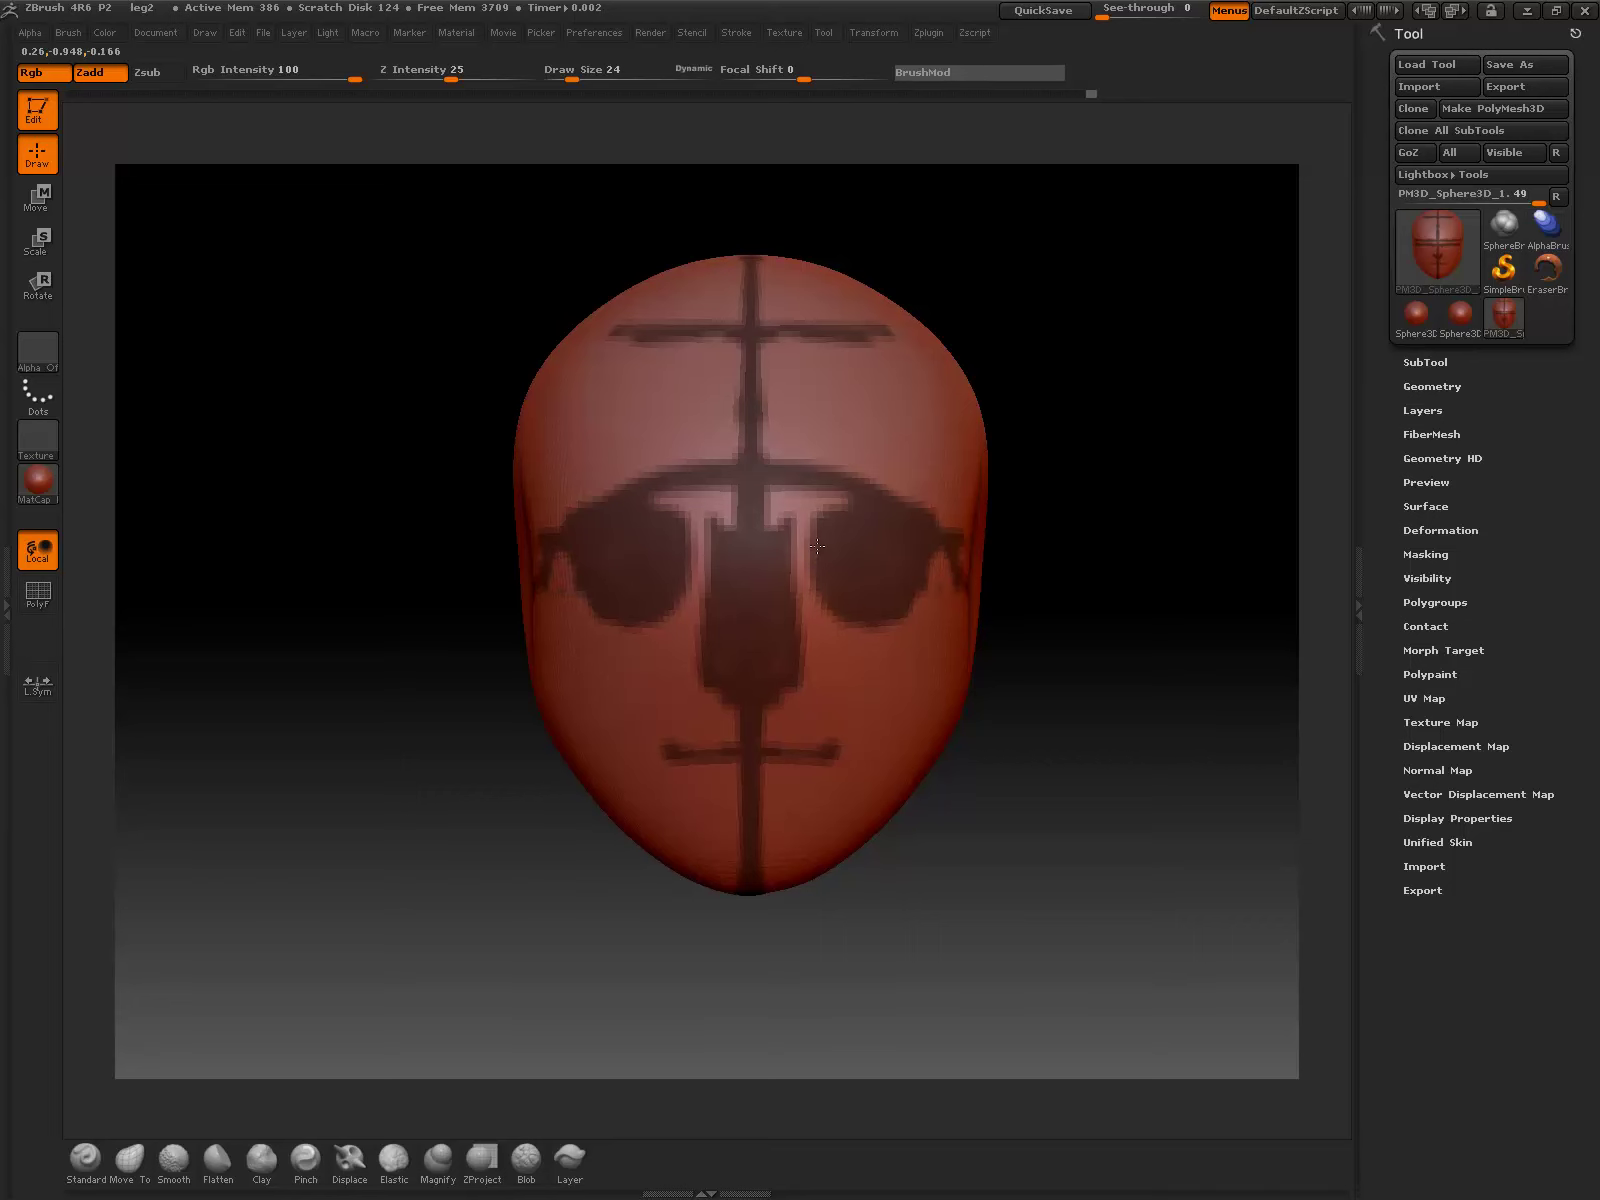
mouse_move(805, 595)
ctrl+mouse_down()
mouse_move(805, 530)
mouse_move(840, 510)
ctrl+mouse_up()
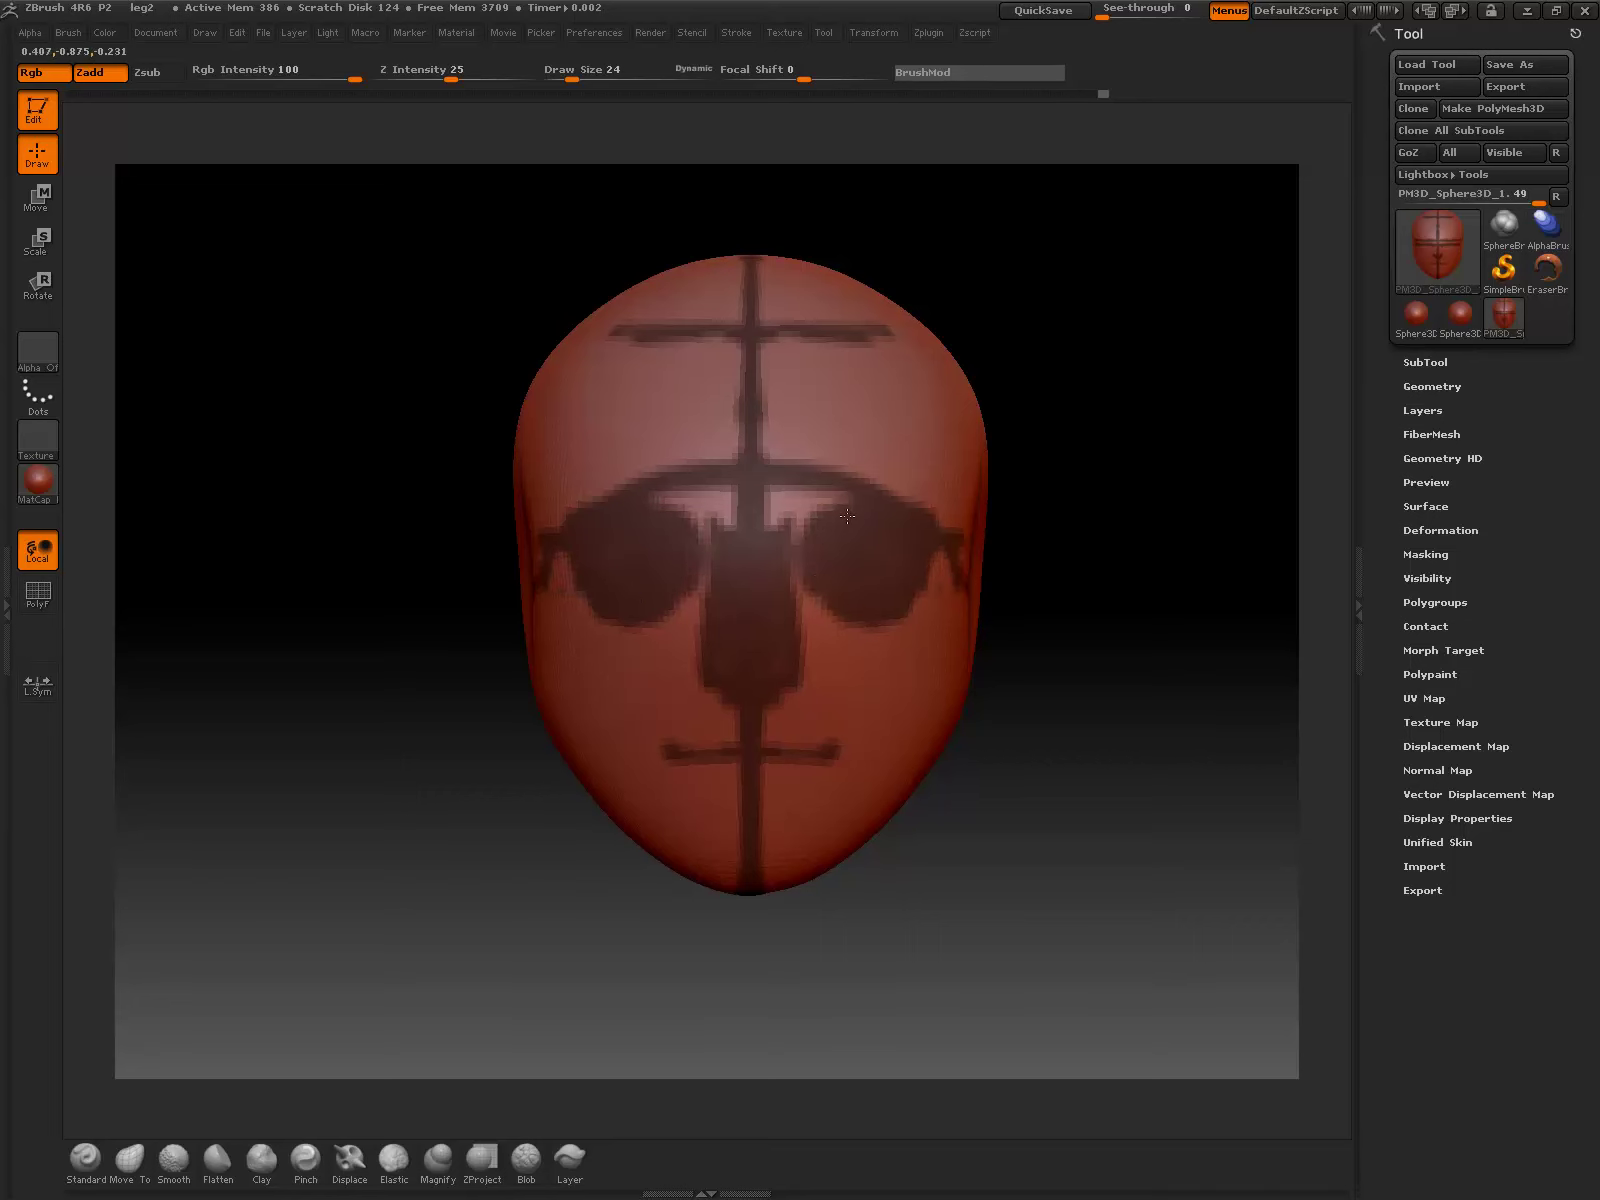
drag(1035, 730, 1070, 755)
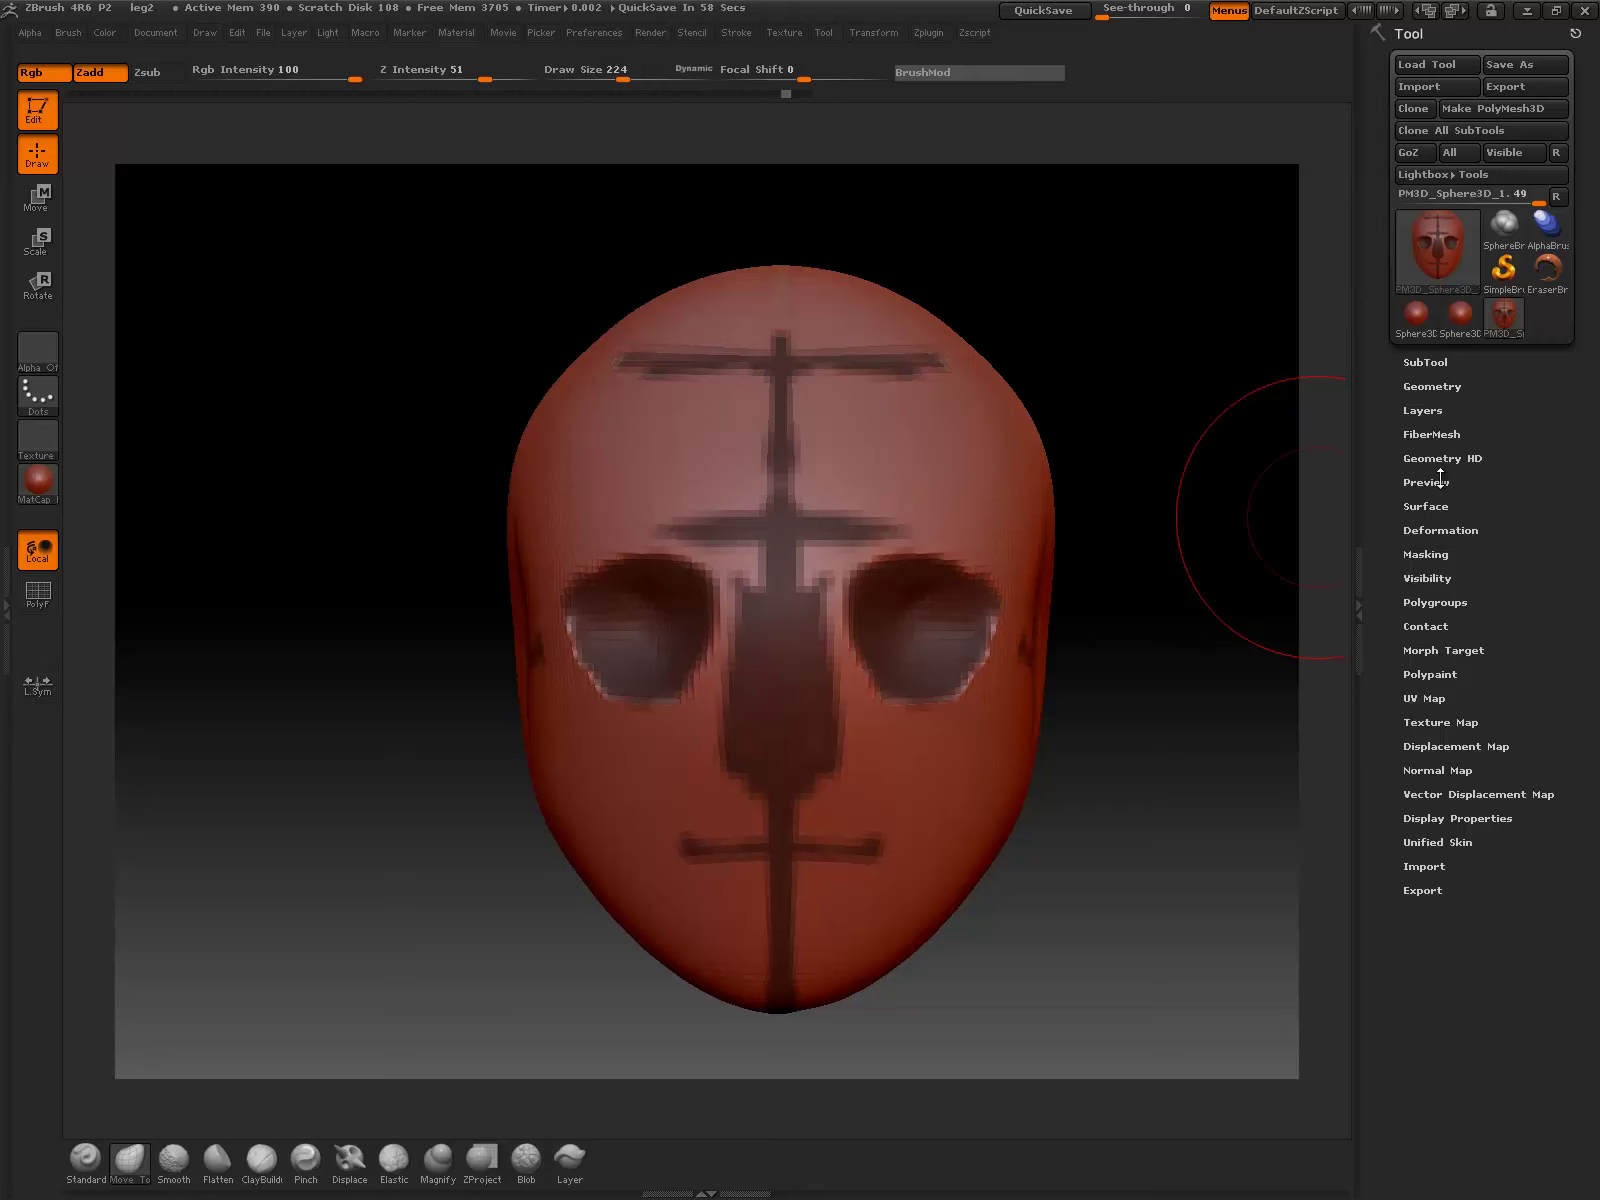
Step: Try pulling the mouth area upward with the large Move brush, and undo the change
drag(802, 800, 804, 748)
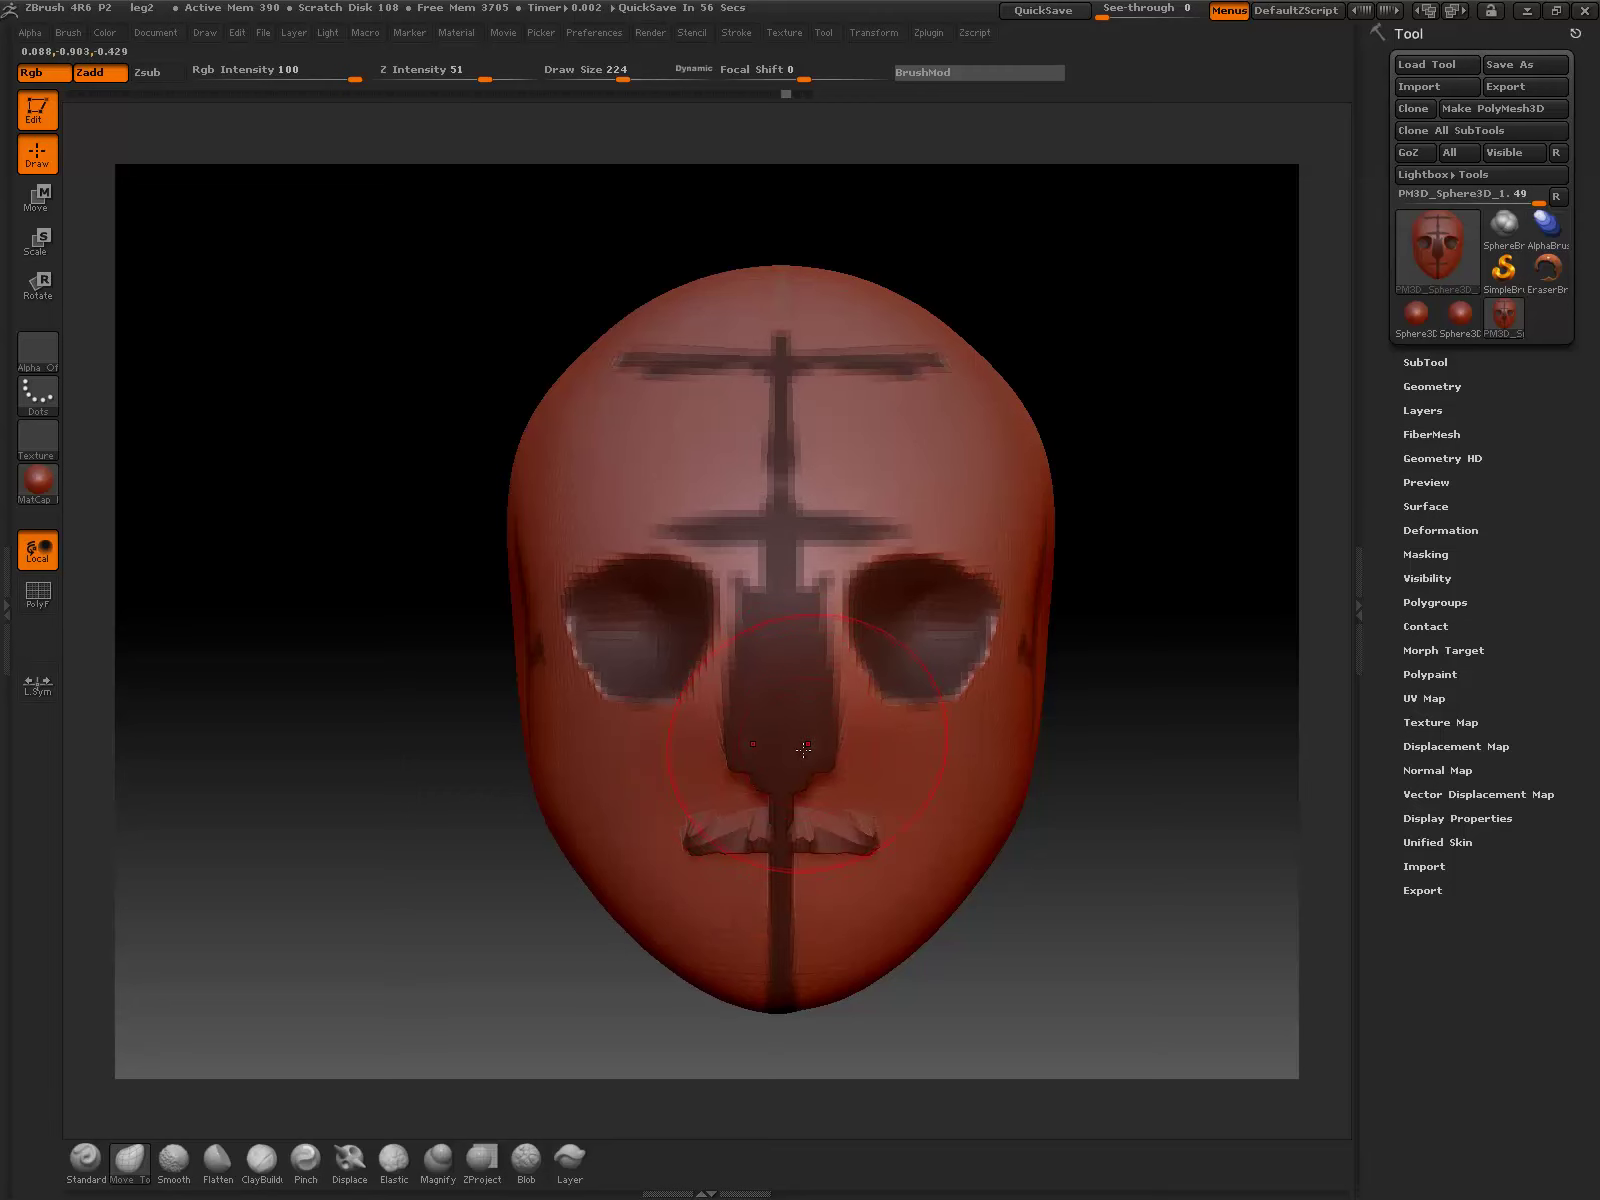
key(ctrl+z)
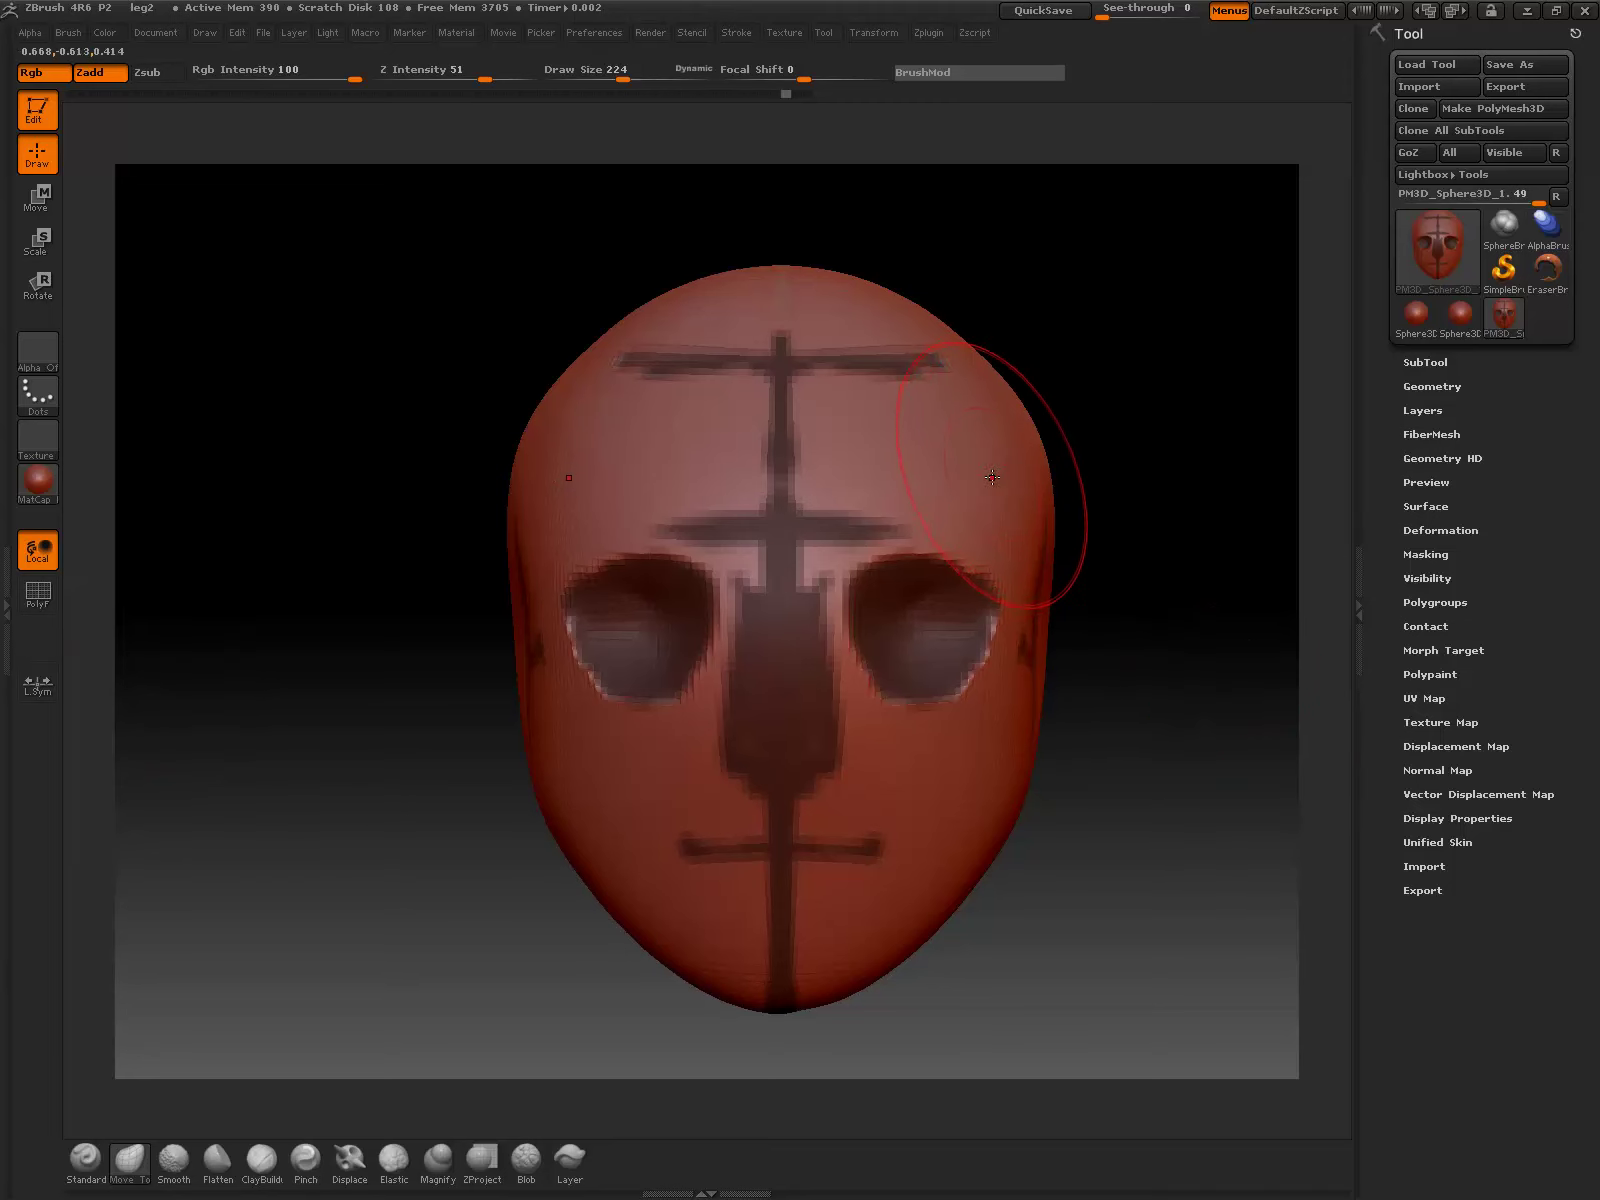
Step: Try masking curved temple lines with a draw size of 52, and undo the strokes
key([)
key([)
key([)
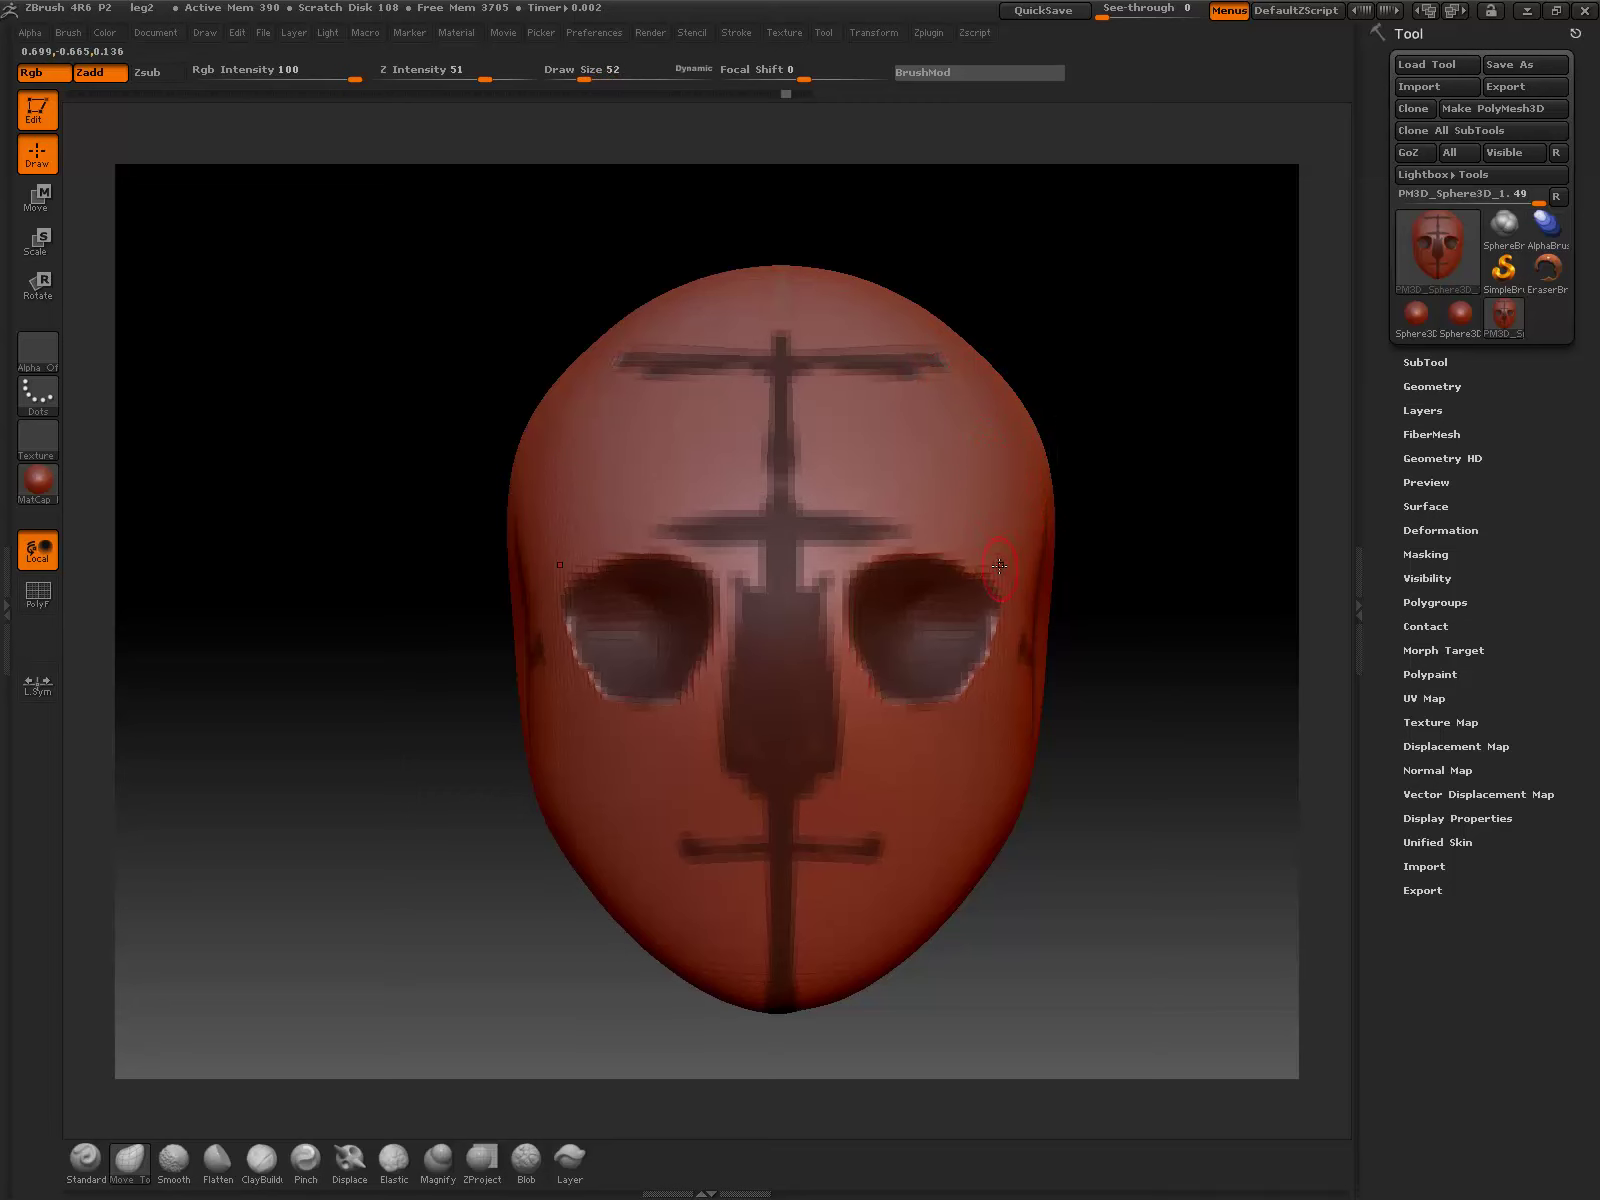
mouse_move(1003, 575)
mouse_down()
mouse_move(964, 475)
mouse_move(985, 362)
mouse_move(1011, 555)
mouse_up()
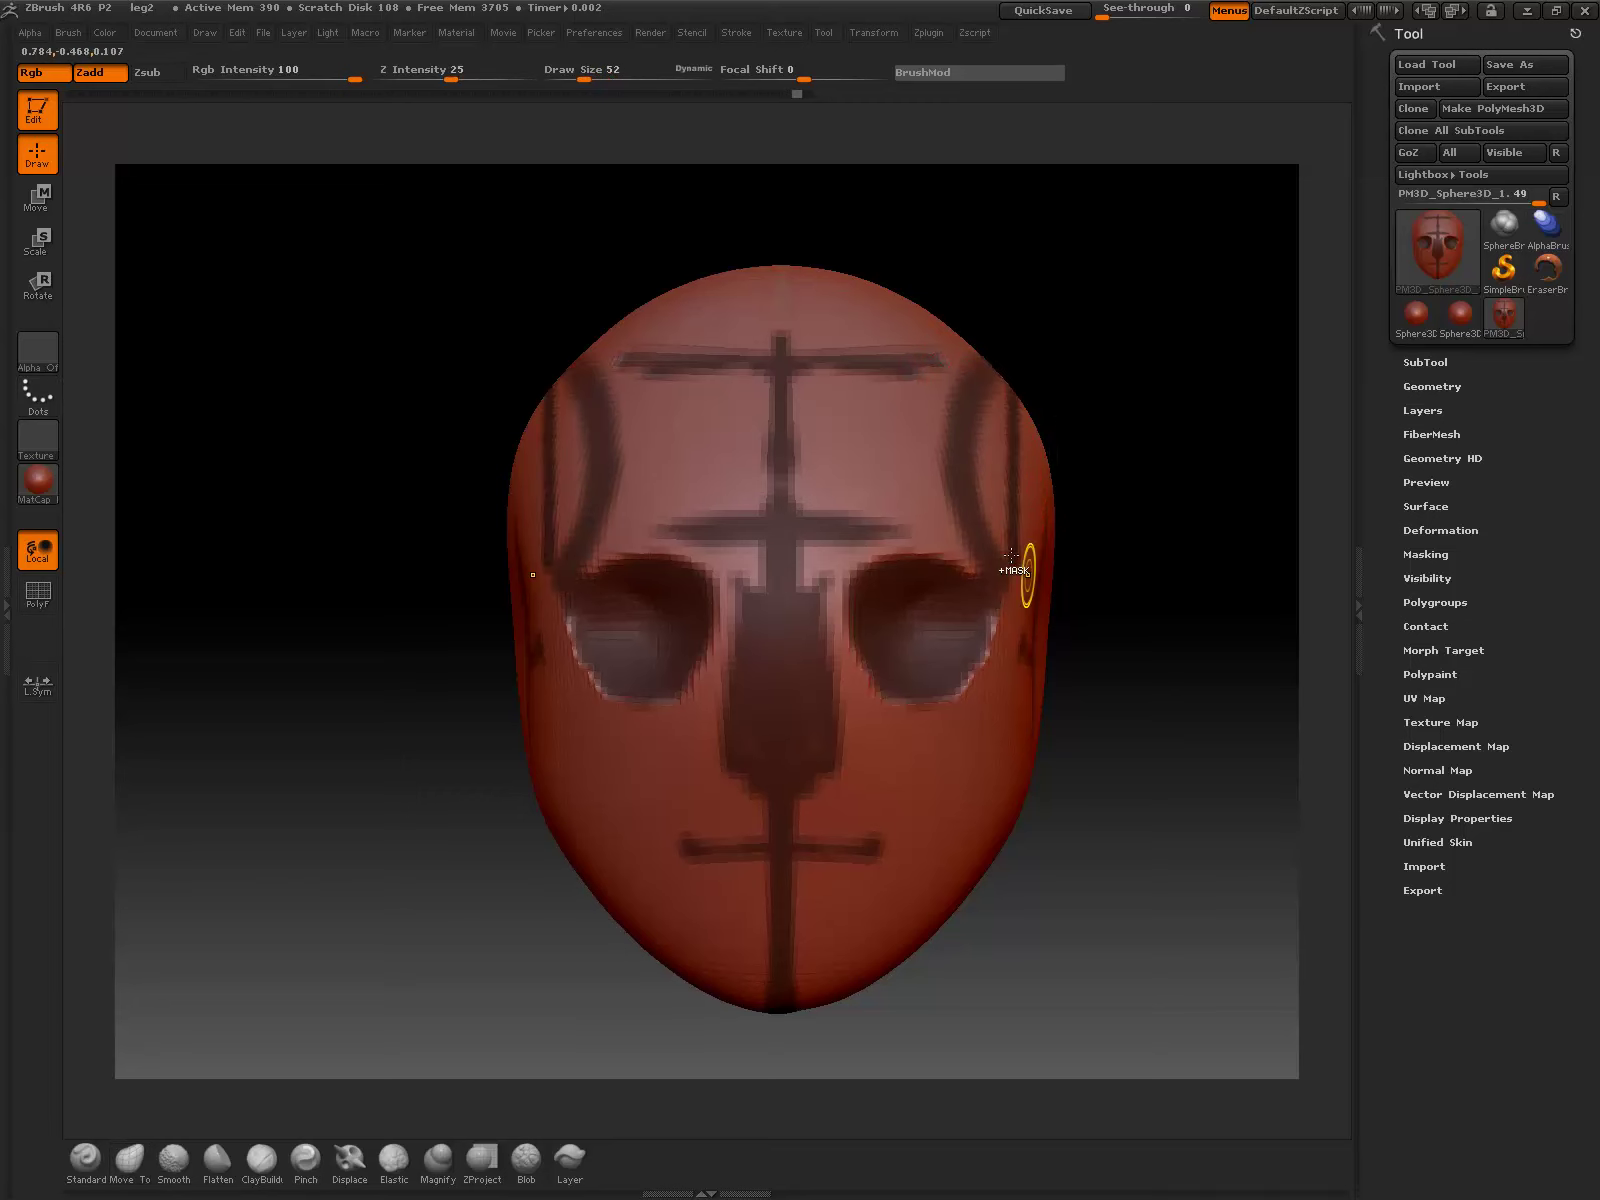
key(ctrl+z)
key(ctrl+z)
key(ctrl+z)
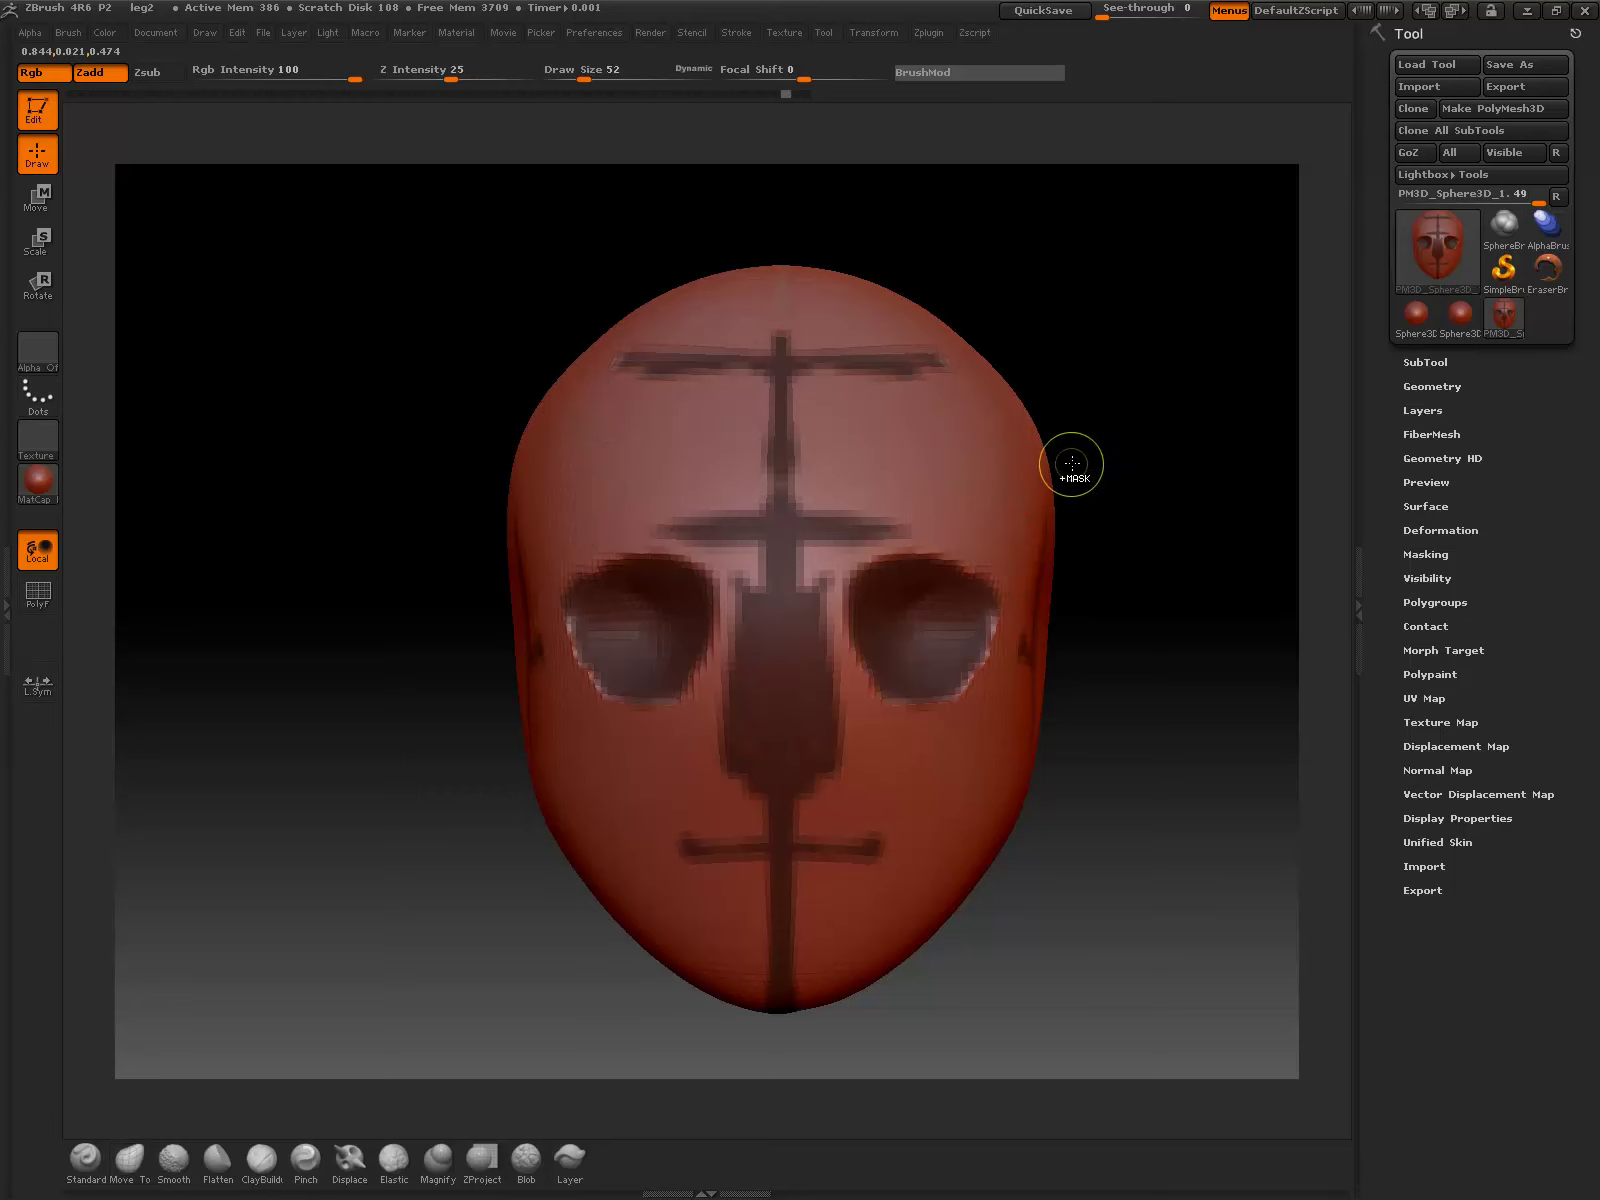
Step: Mask thin side-plane lines from the temples past the eye sockets and cheekbones to the jaw, using draw size 24
key(b)
key(m)
key(v)
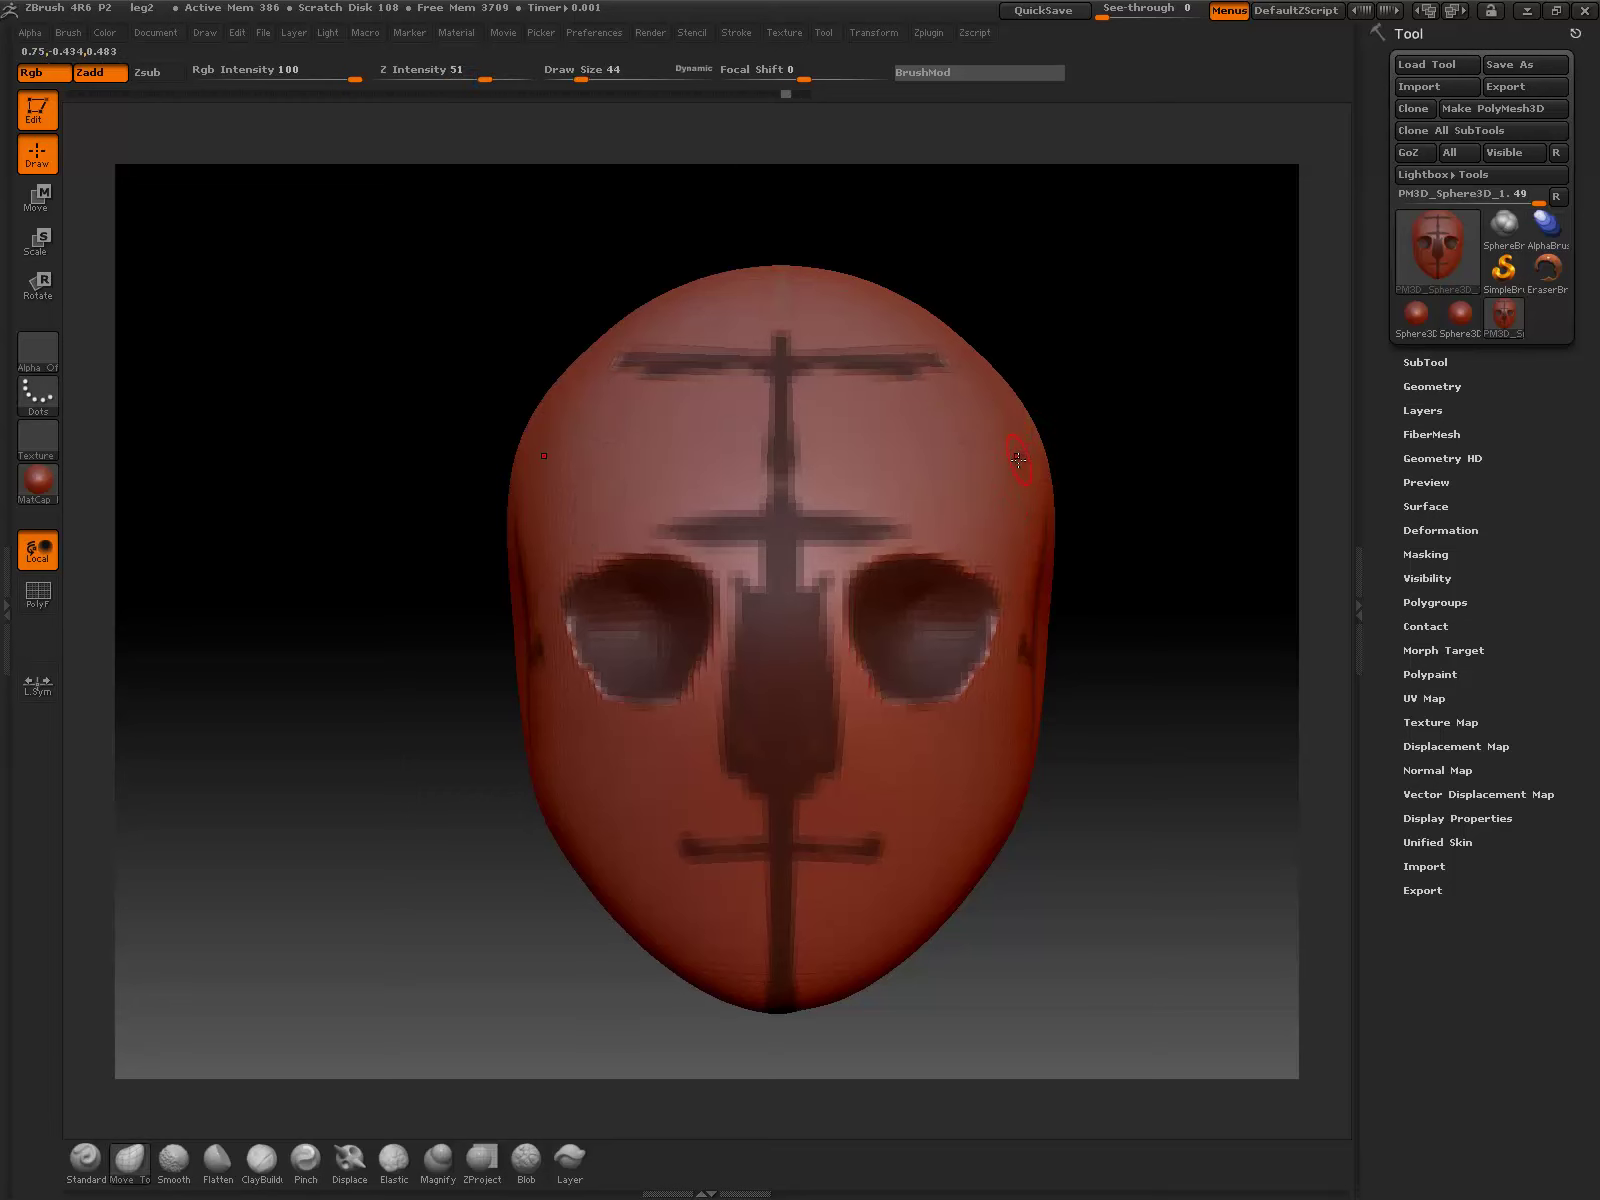
mouse_move(997, 576)
ctrl+mouse_down()
mouse_move(967, 468)
mouse_move(988, 378)
ctrl+mouse_up()
mouse_move(990, 568)
ctrl+mouse_down()
mouse_move(1003, 651)
mouse_move(944, 787)
ctrl+mouse_up()
ctrl+drag(1003, 706, 1010, 568)
mouse_move(940, 790)
ctrl+mouse_down()
mouse_move(905, 965)
mouse_move(934, 799)
ctrl+mouse_up()
mouse_move(1015, 588)
ctrl+mouse_down()
mouse_move(996, 421)
mouse_move(993, 561)
ctrl+mouse_up()
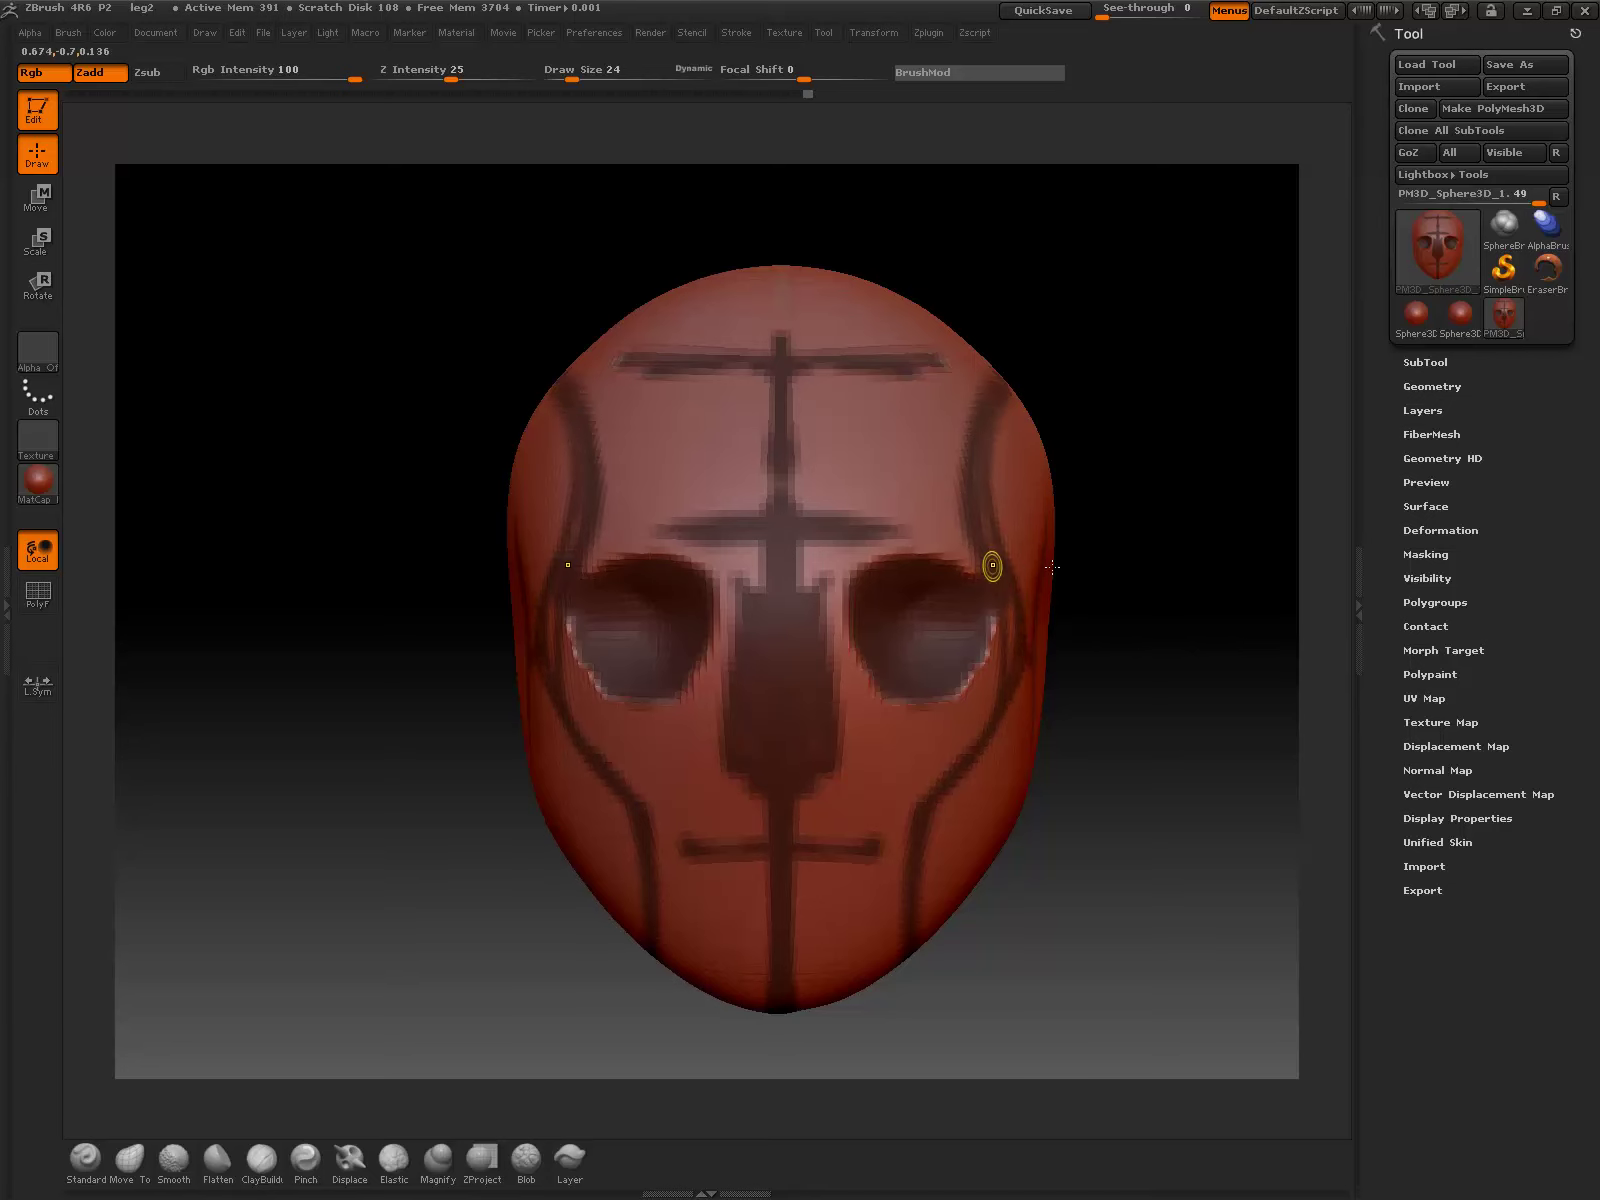
ctrl+drag(1043, 652, 1036, 651)
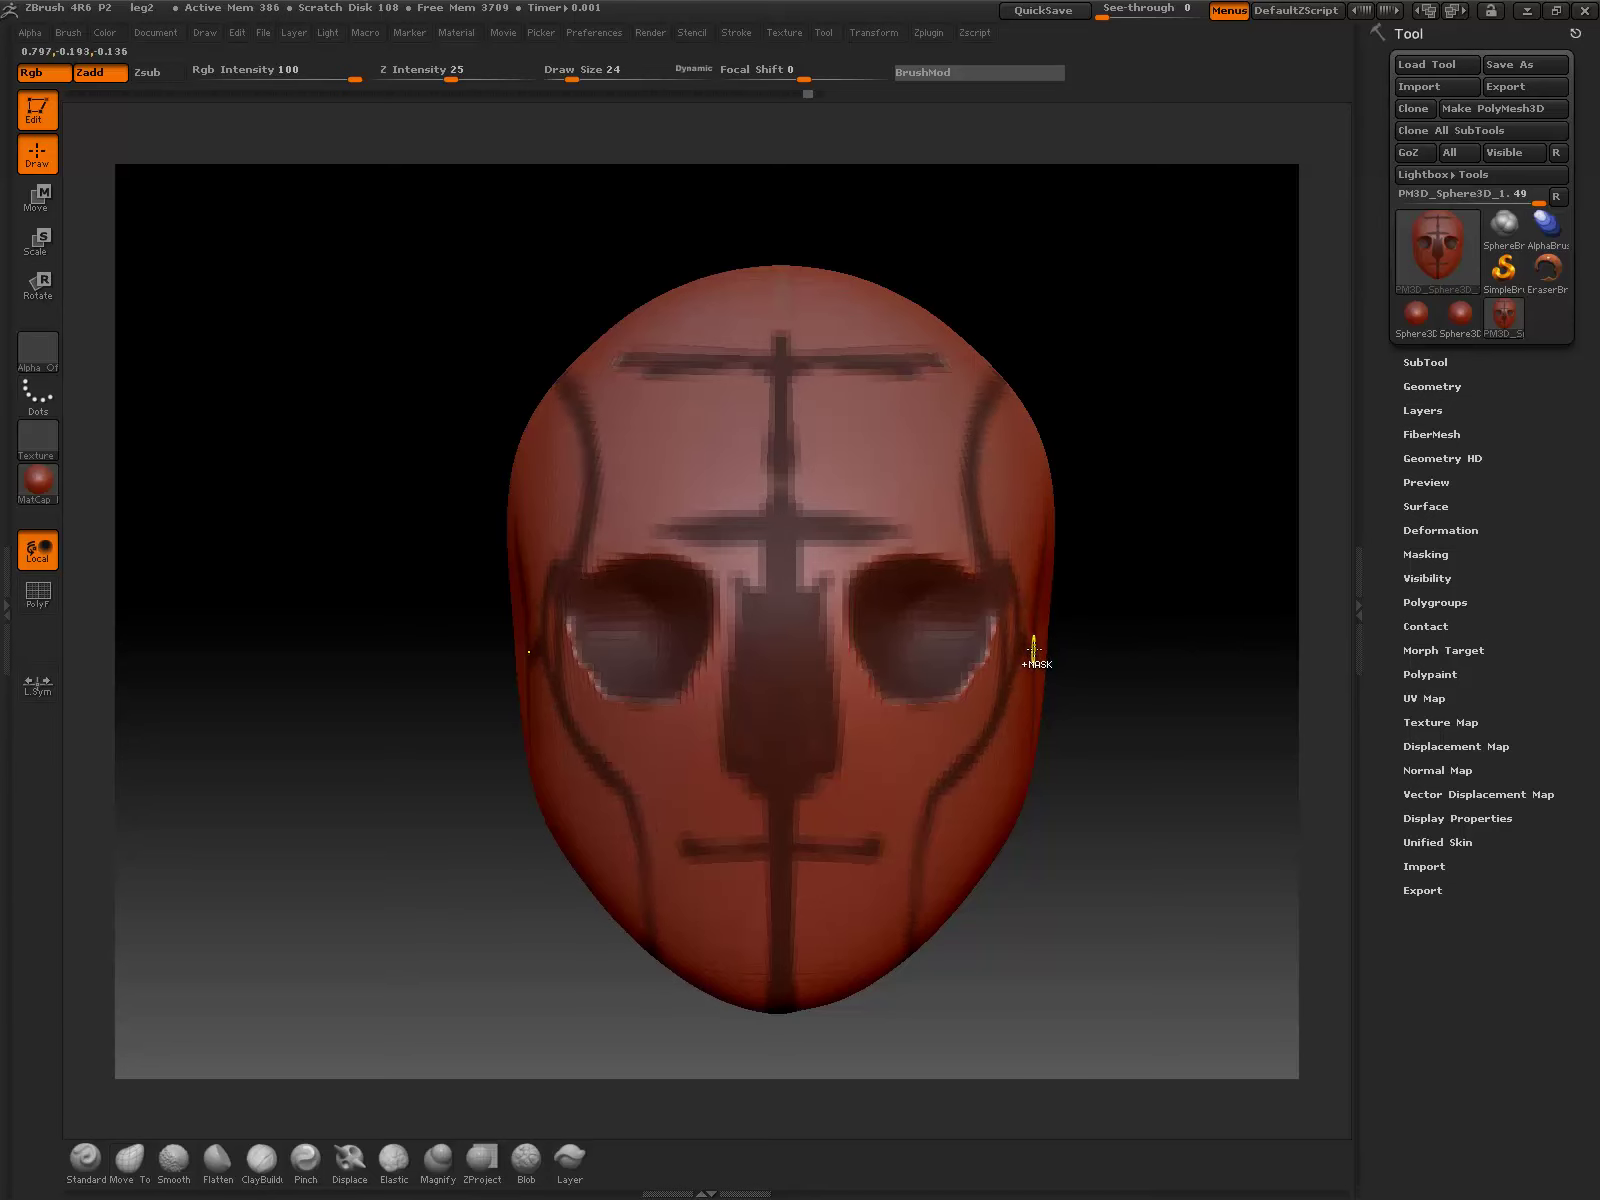
Step: Pull the sides of the head inward at the temples with the Move Topological brush at draw size 284
drag(1206, 642, 1174, 663)
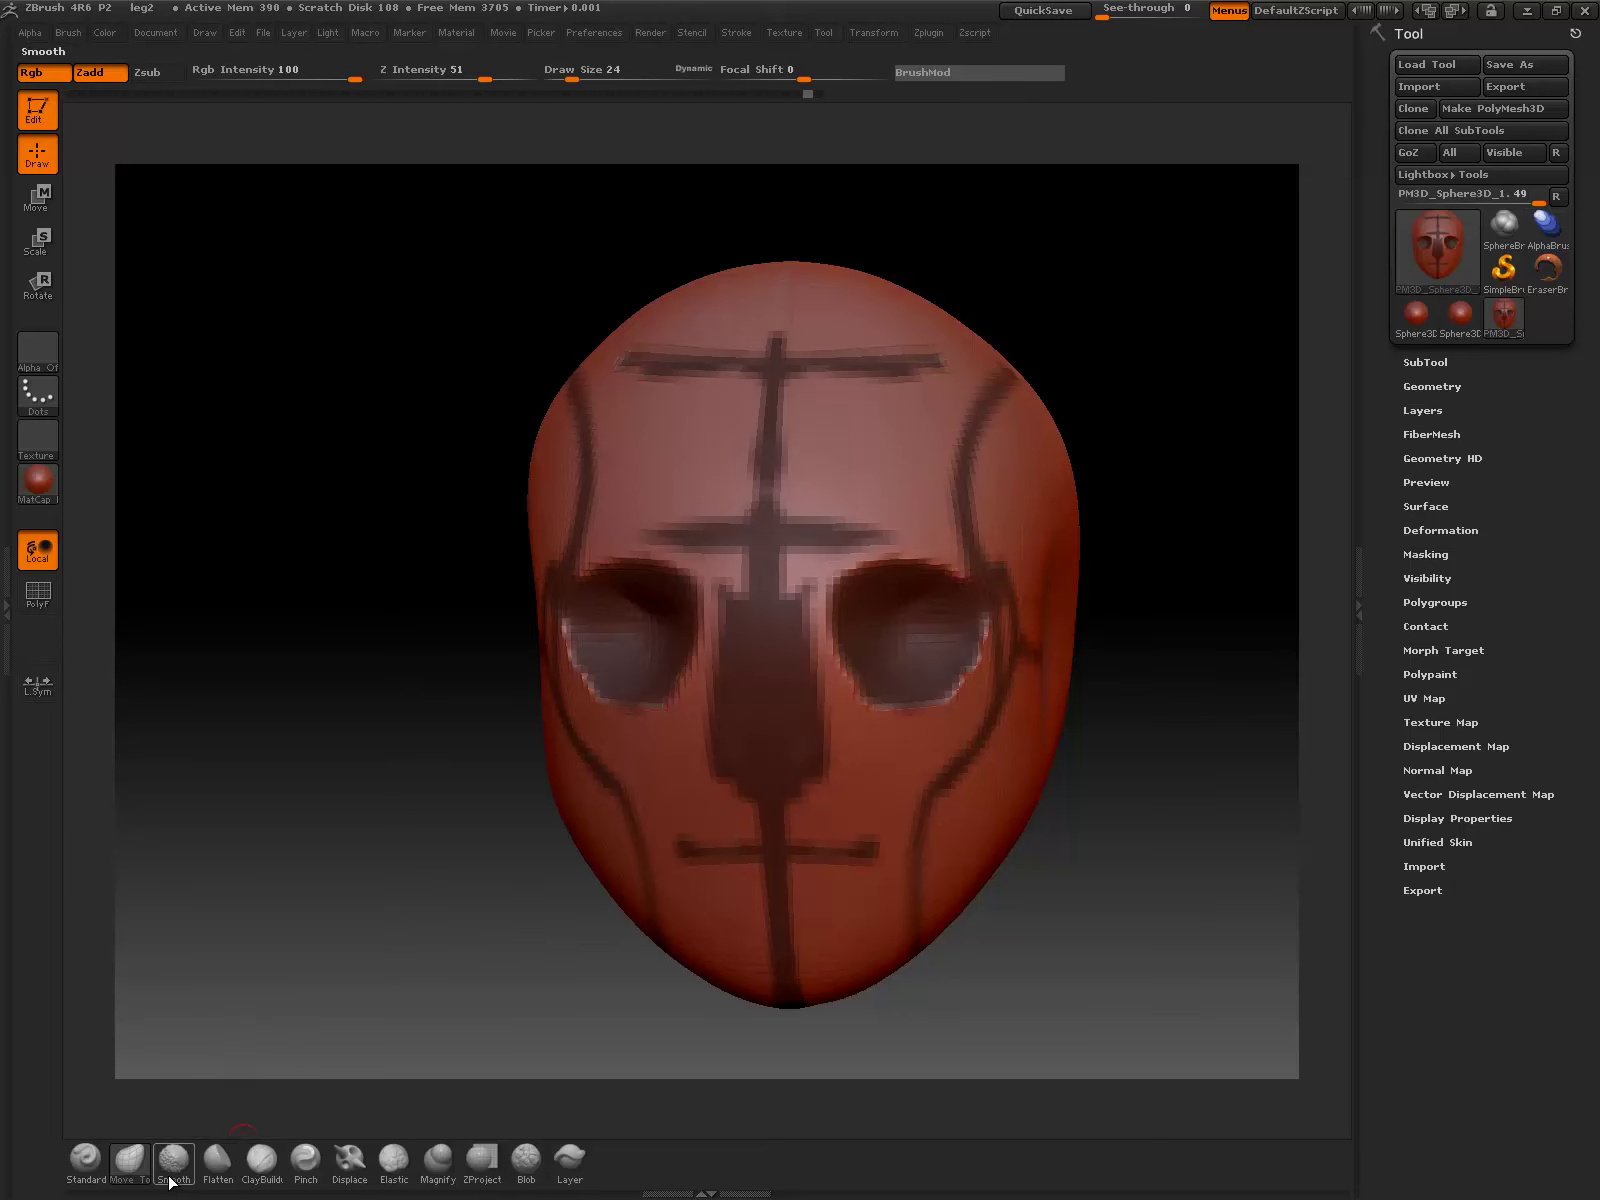
click(132, 1152)
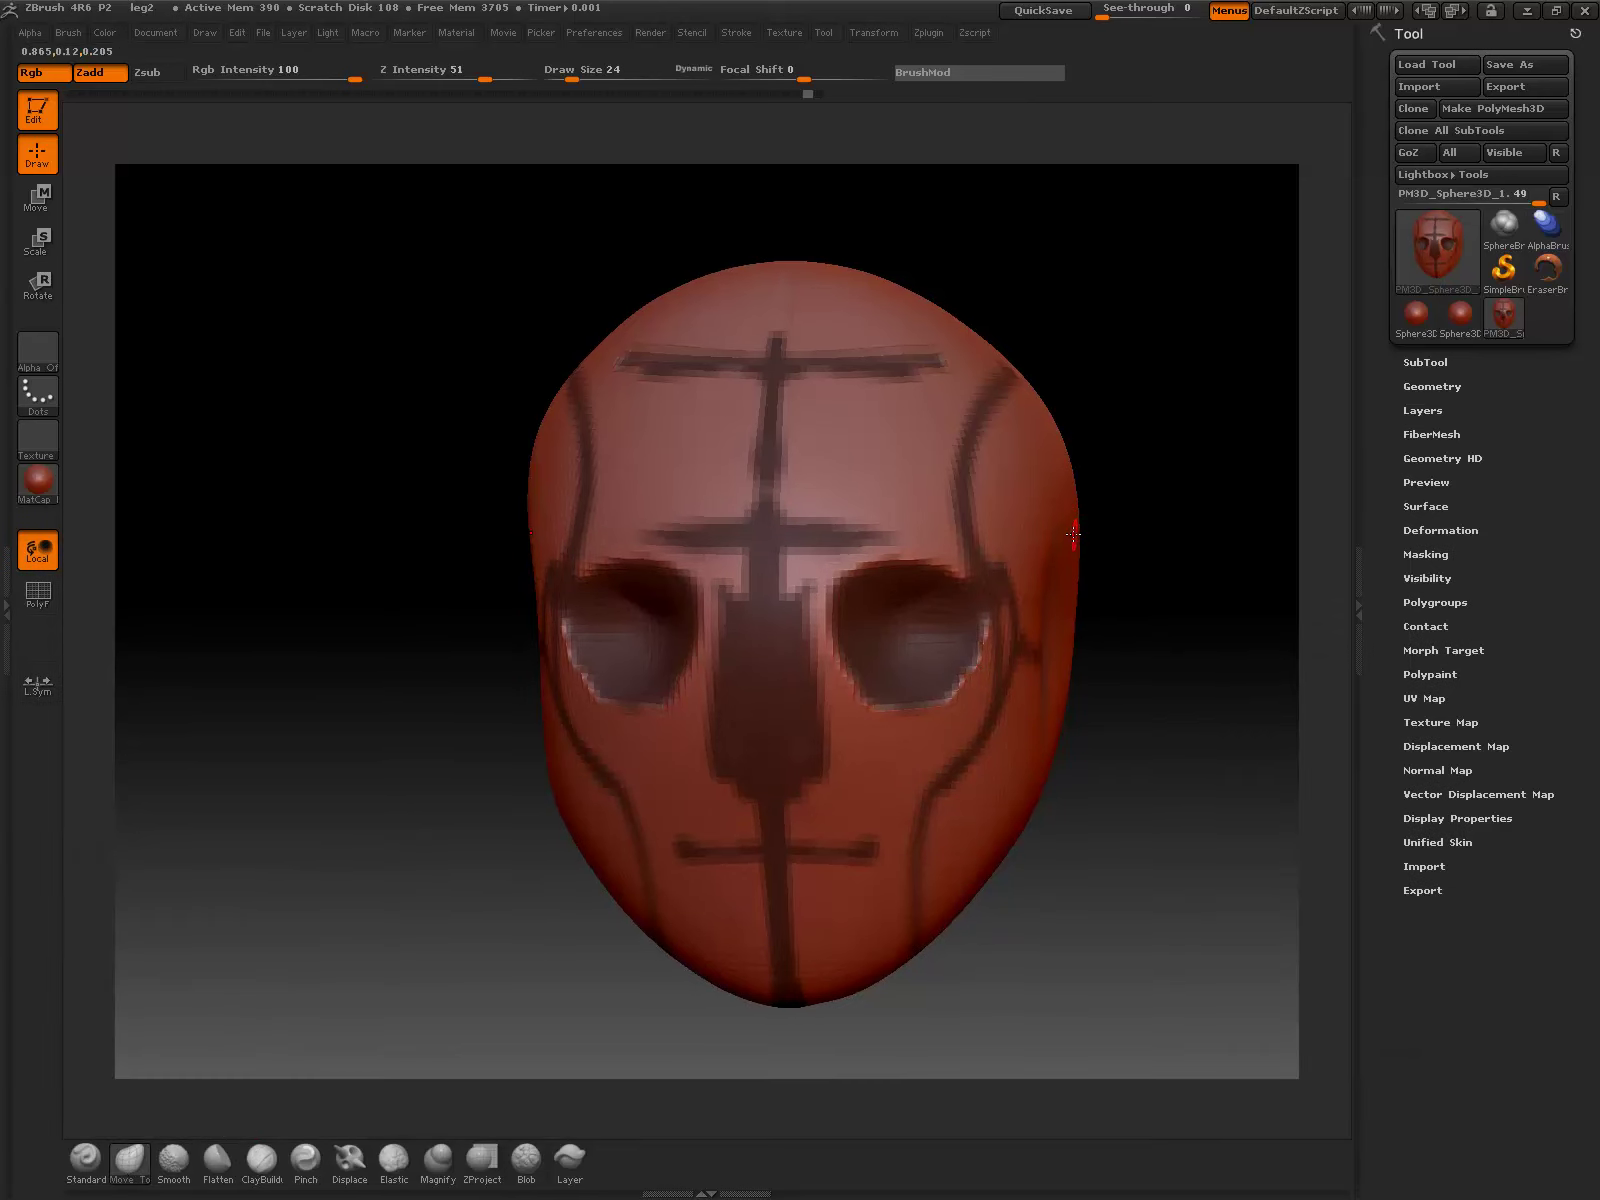
key(bracketright)
key(bracketright)
key(bracketright)
key(bracketright)
key(bracketright)
key(bracketright)
key(bracketright)
key(bracketright)
key(bracketright)
key(bracketright)
key(bracketright)
key(bracketright)
key(bracketright)
key(bracketright)
key(bracketright)
key(bracketright)
key(bracketright)
key(bracketright)
key(bracketright)
key(bracketright)
key(bracketright)
key(bracketright)
key(bracketright)
mouse_move(1048, 510)
mouse_down()
mouse_move(1022, 516)
mouse_move(1055, 511)
mouse_up()
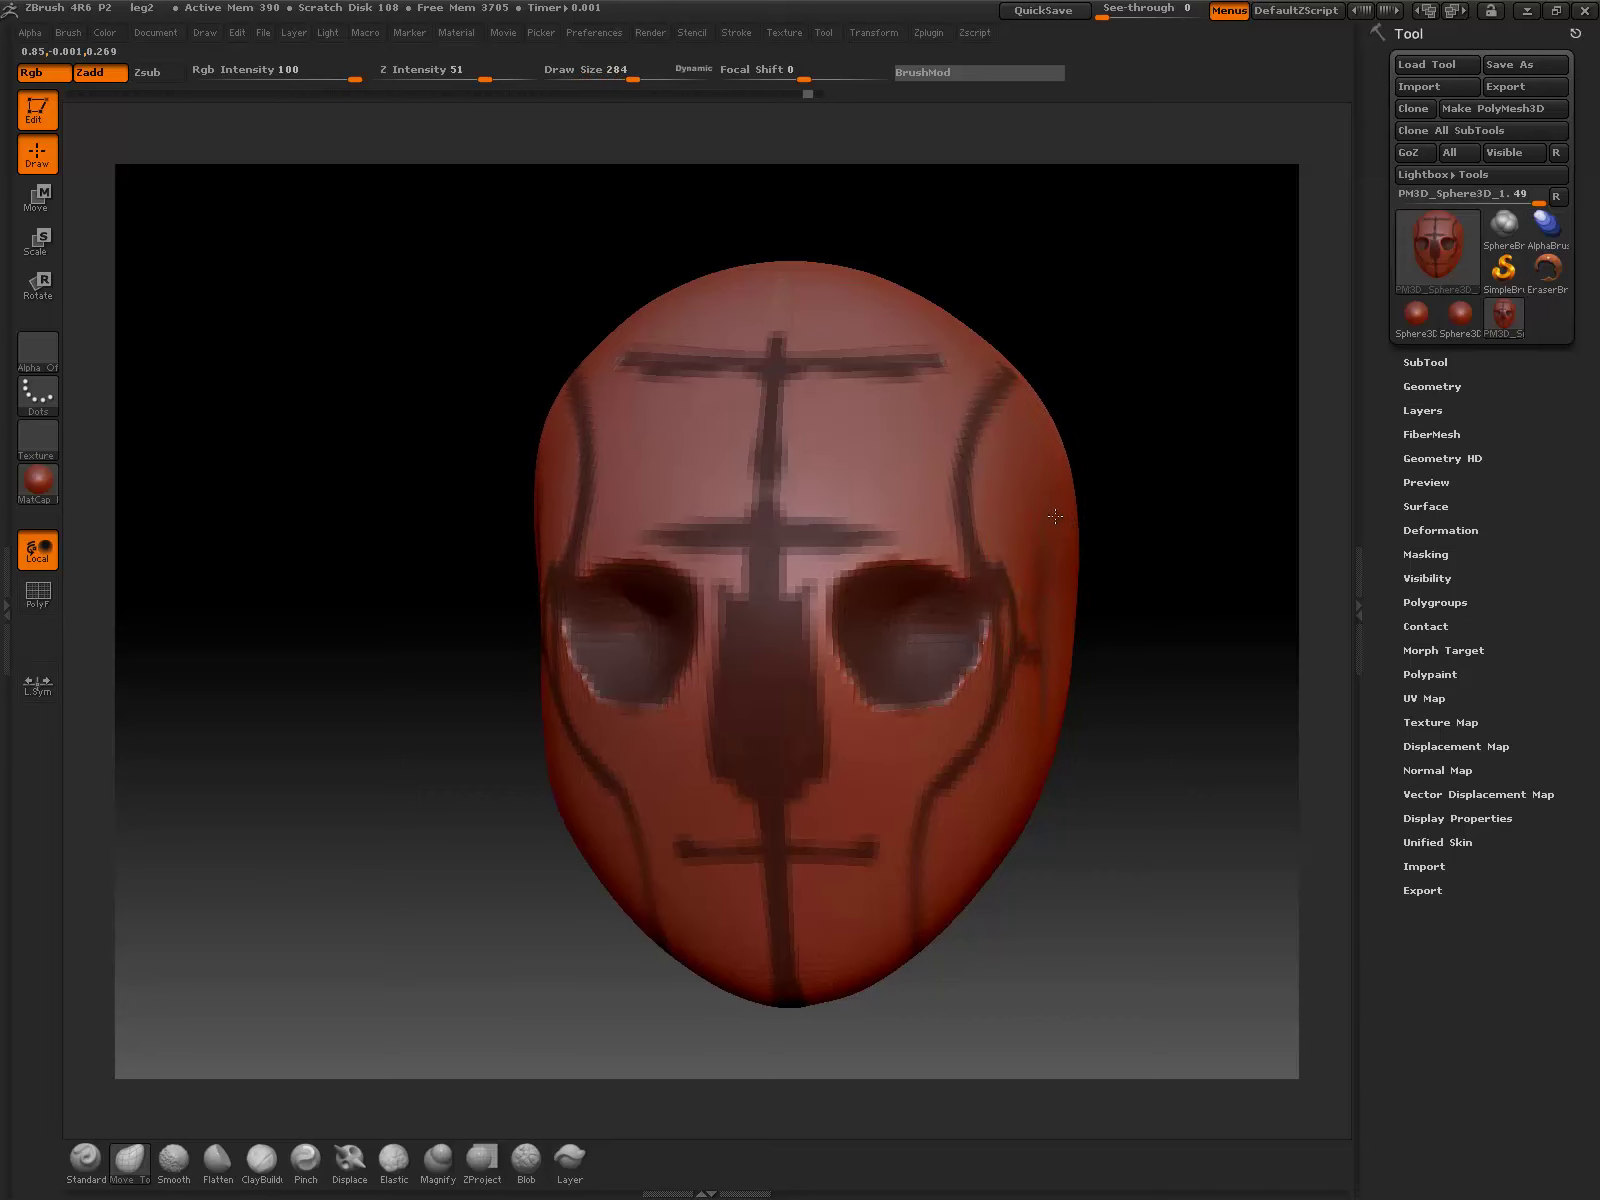
mouse_move(1116, 625)
mouse_down()
mouse_move(1137, 623)
mouse_move(1100, 657)
mouse_up()
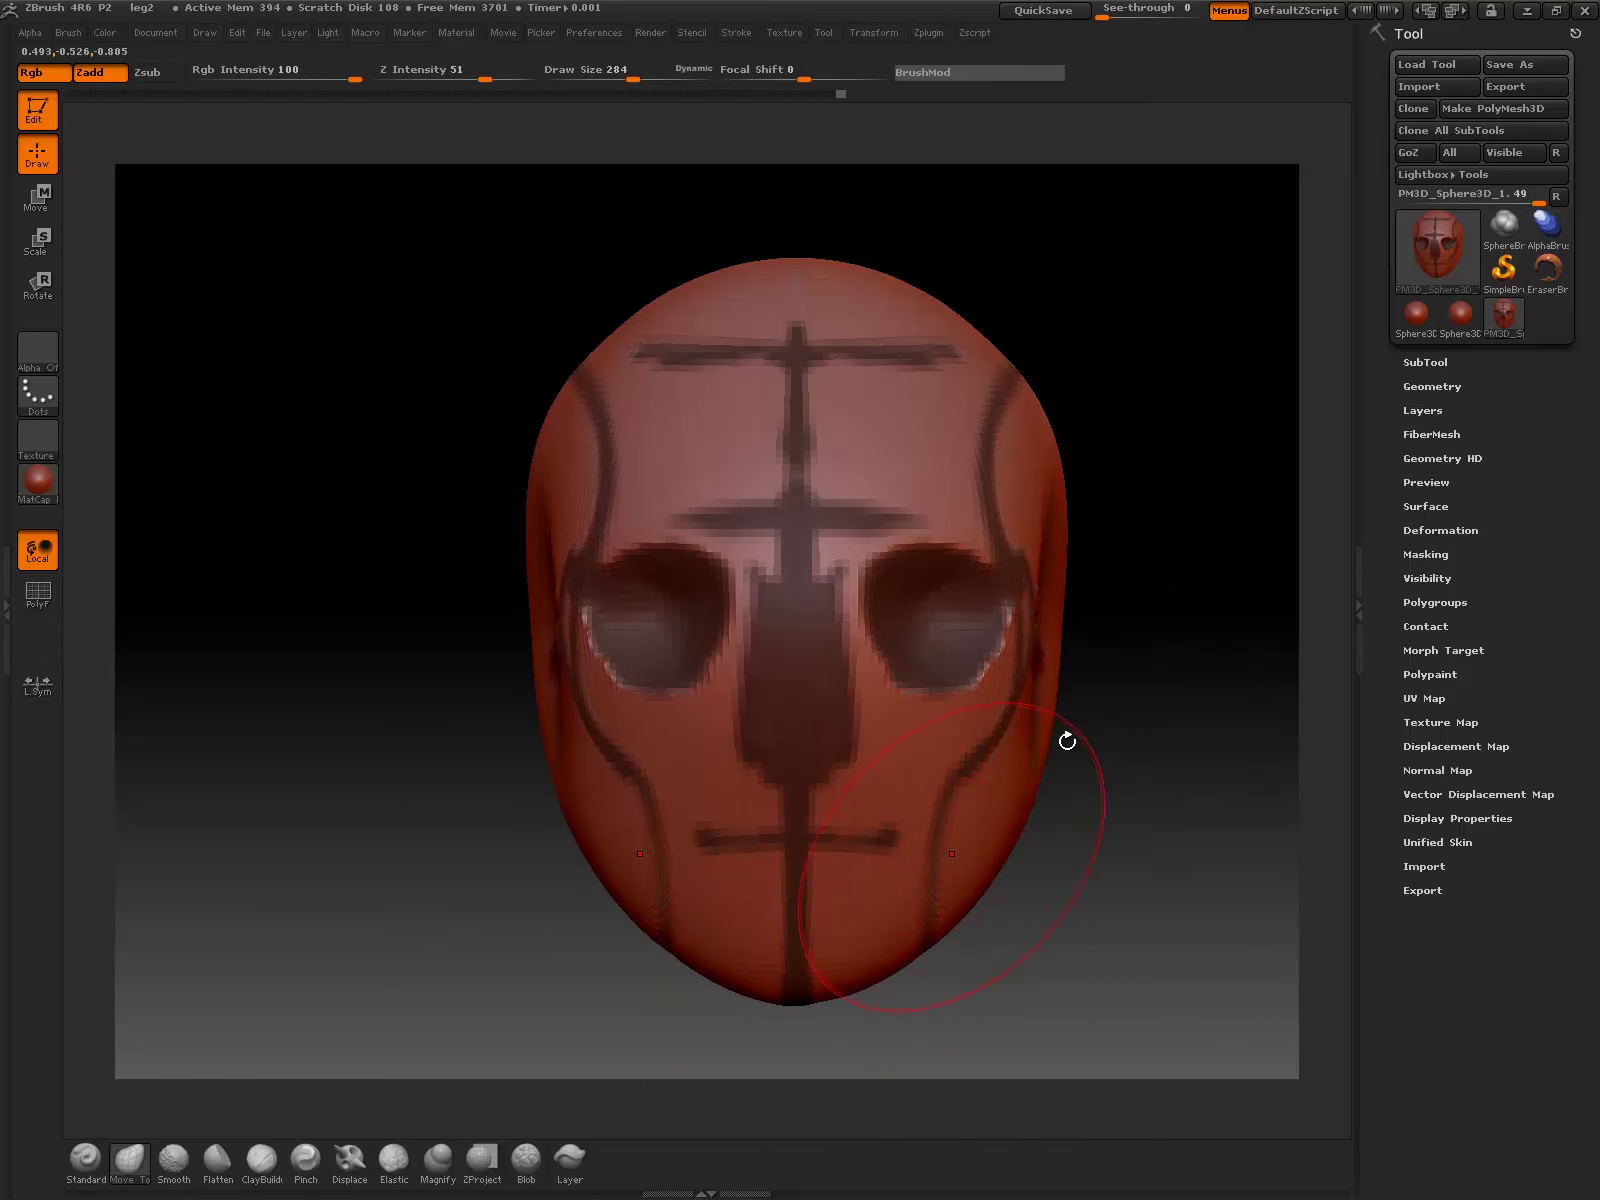
key(shift)
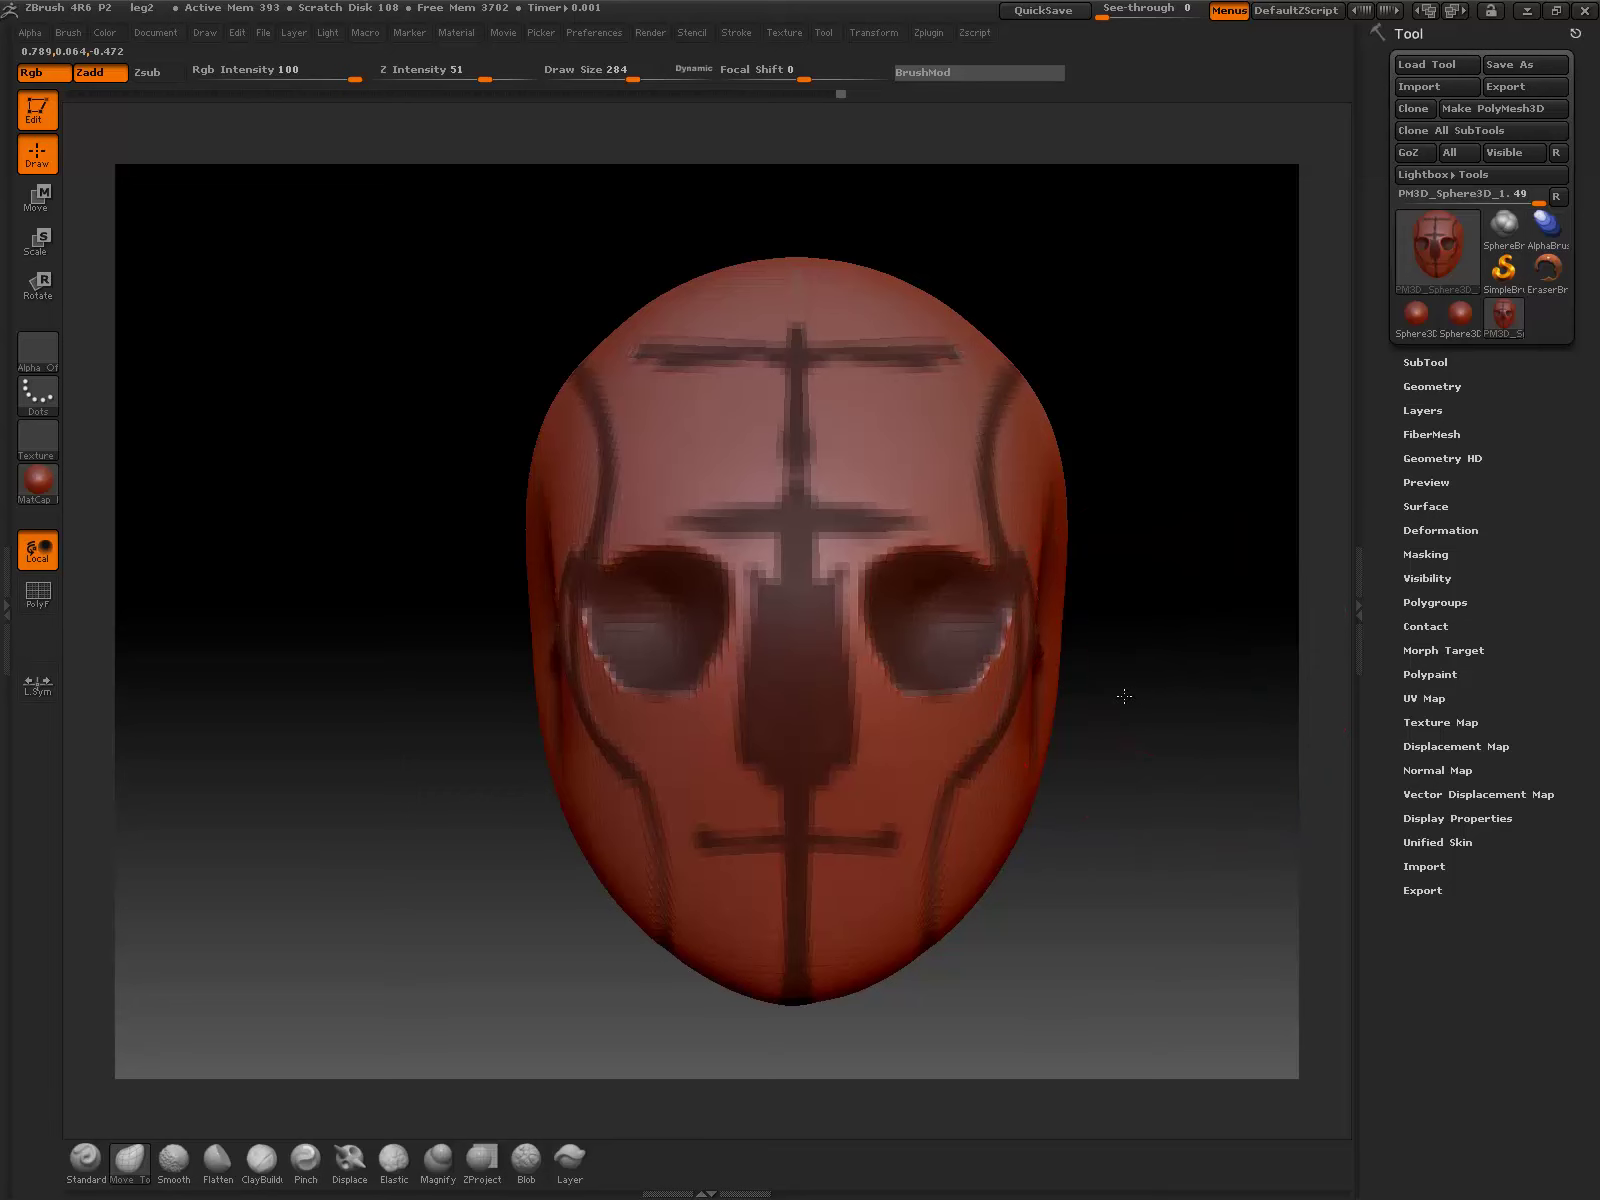
Step: Try masking a short horizontal line between the mouth line and the chin with draw size 48, and undo the stroke
mouse_move(1128, 696)
mouse_down()
mouse_move(1115, 692)
mouse_move(1135, 700)
mouse_up()
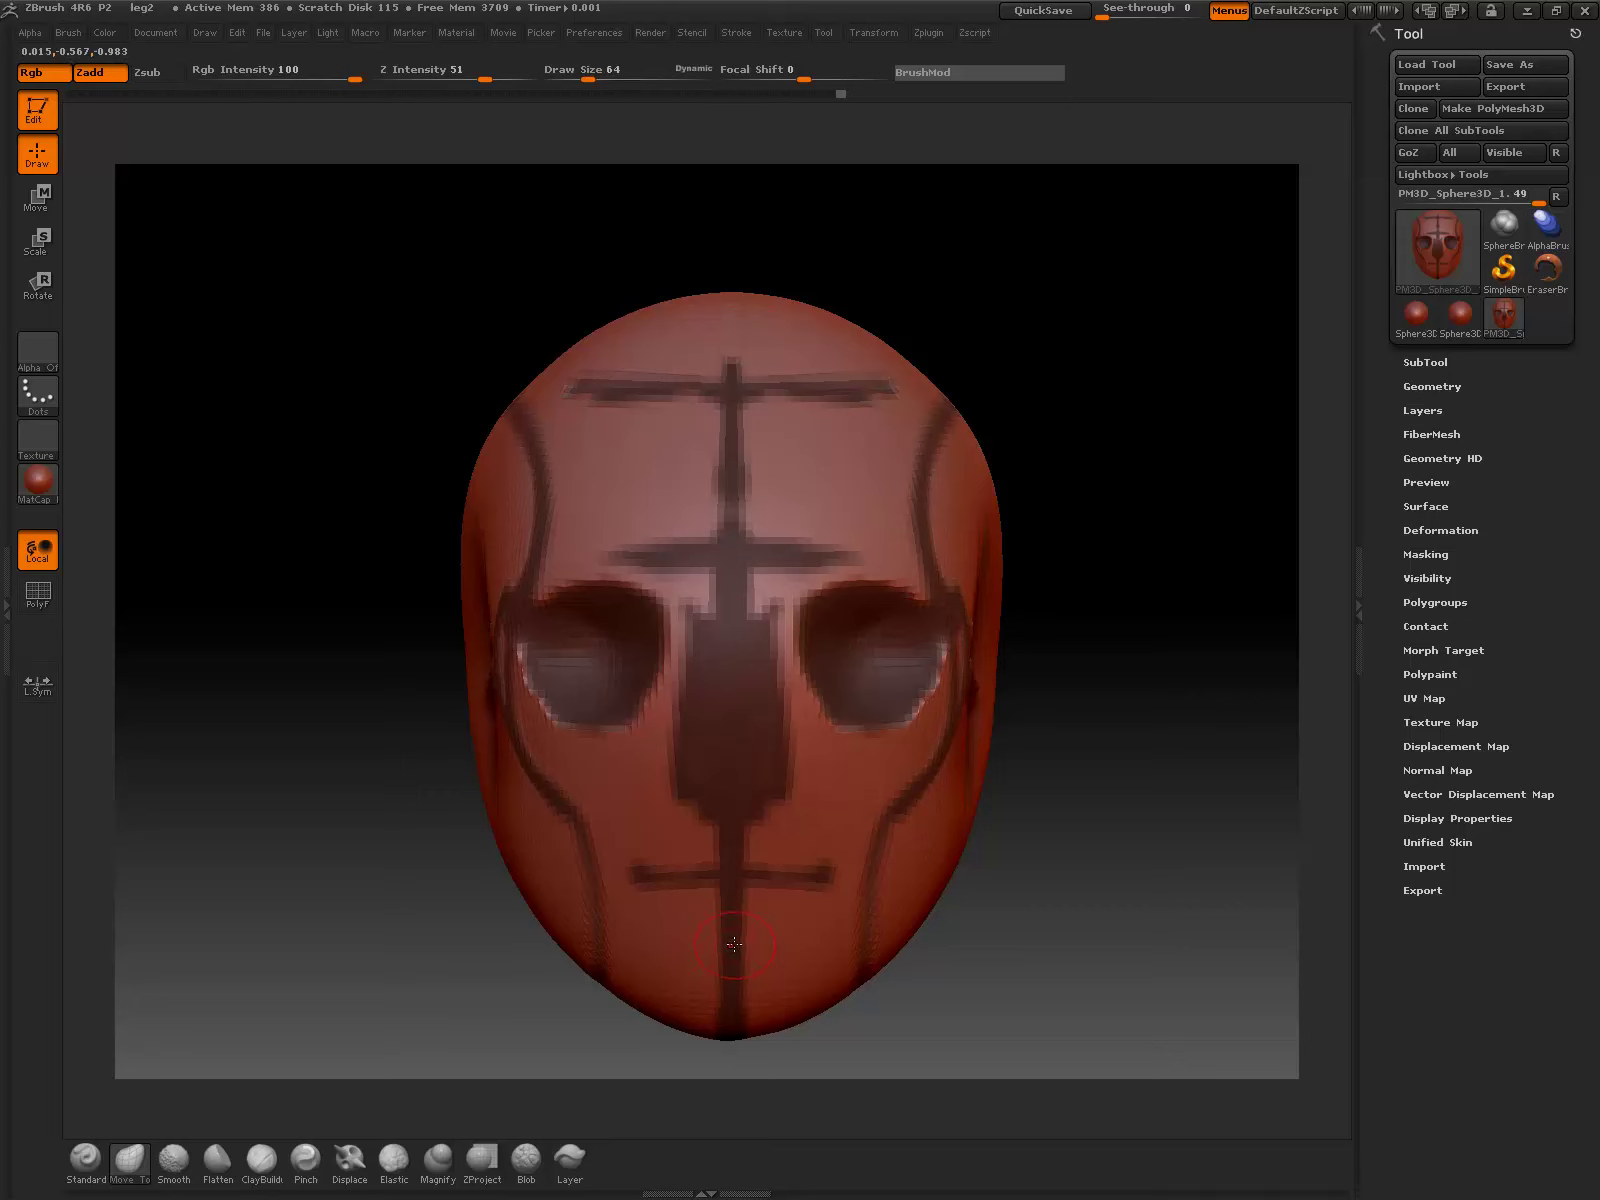
drag(655, 940, 810, 940)
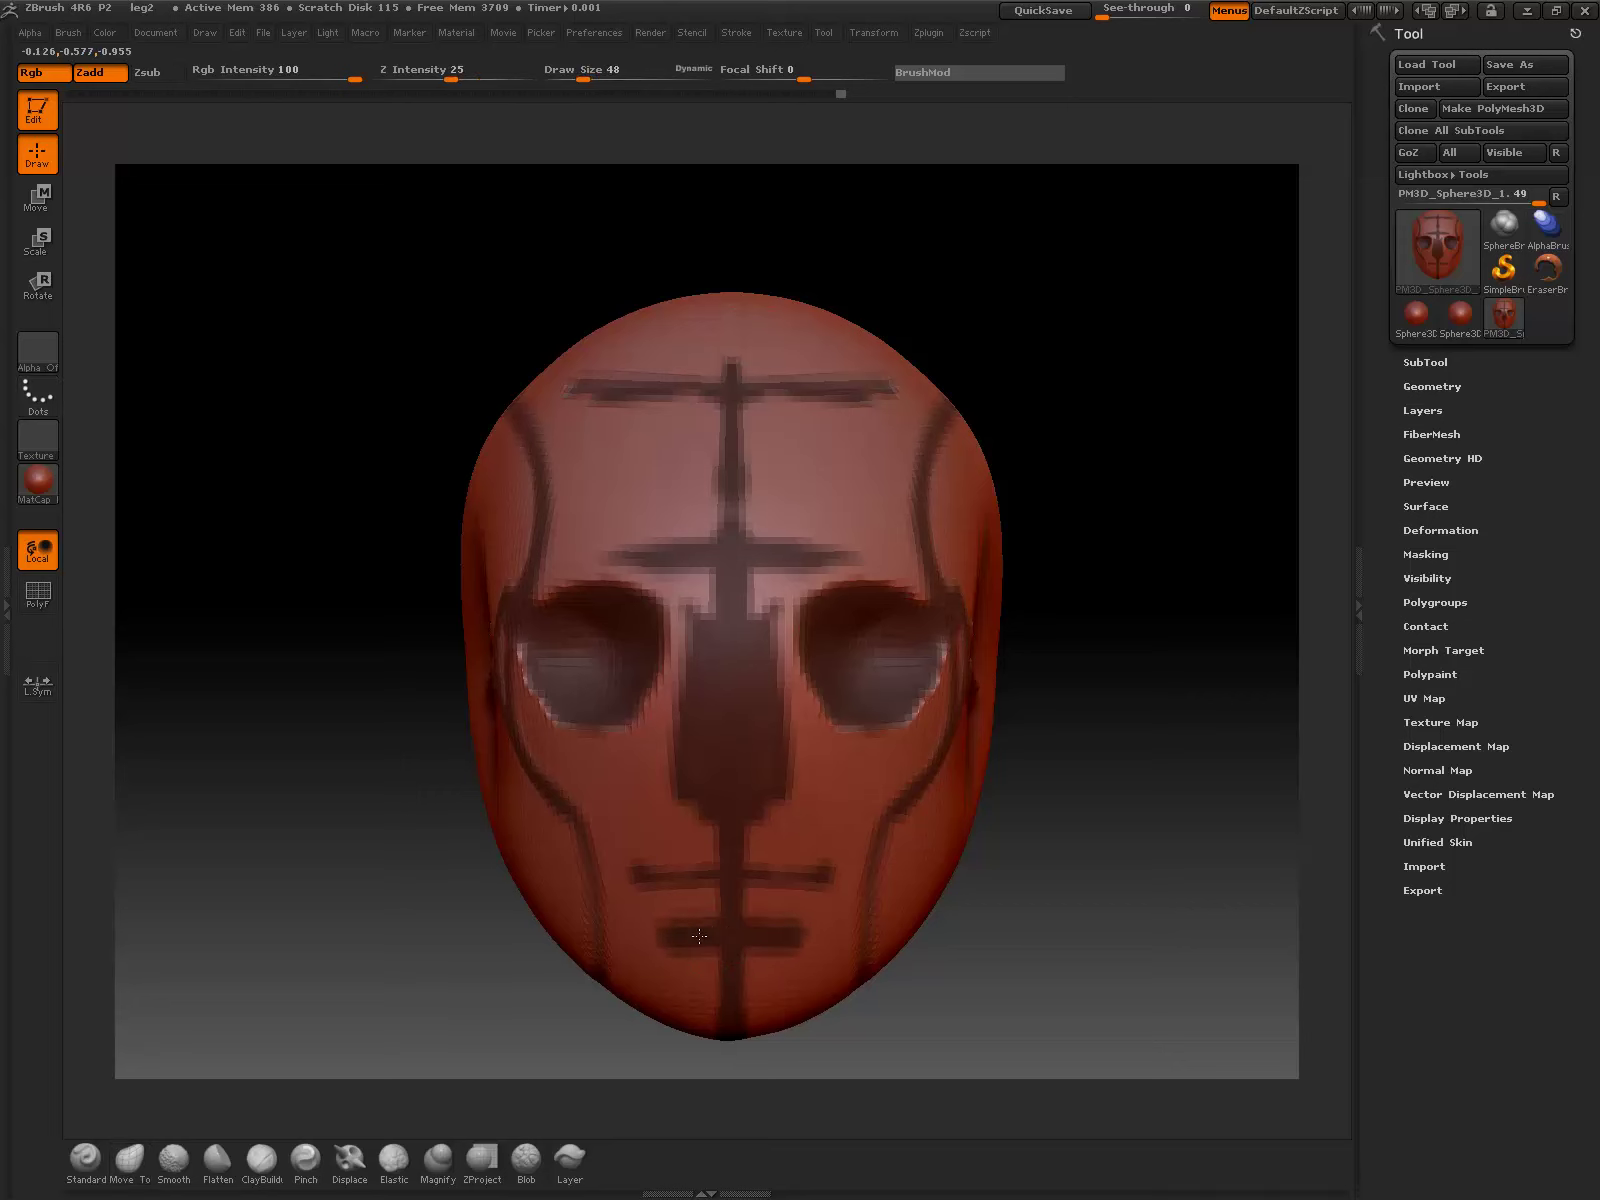
key(ctrl)
key(ctrl+z)
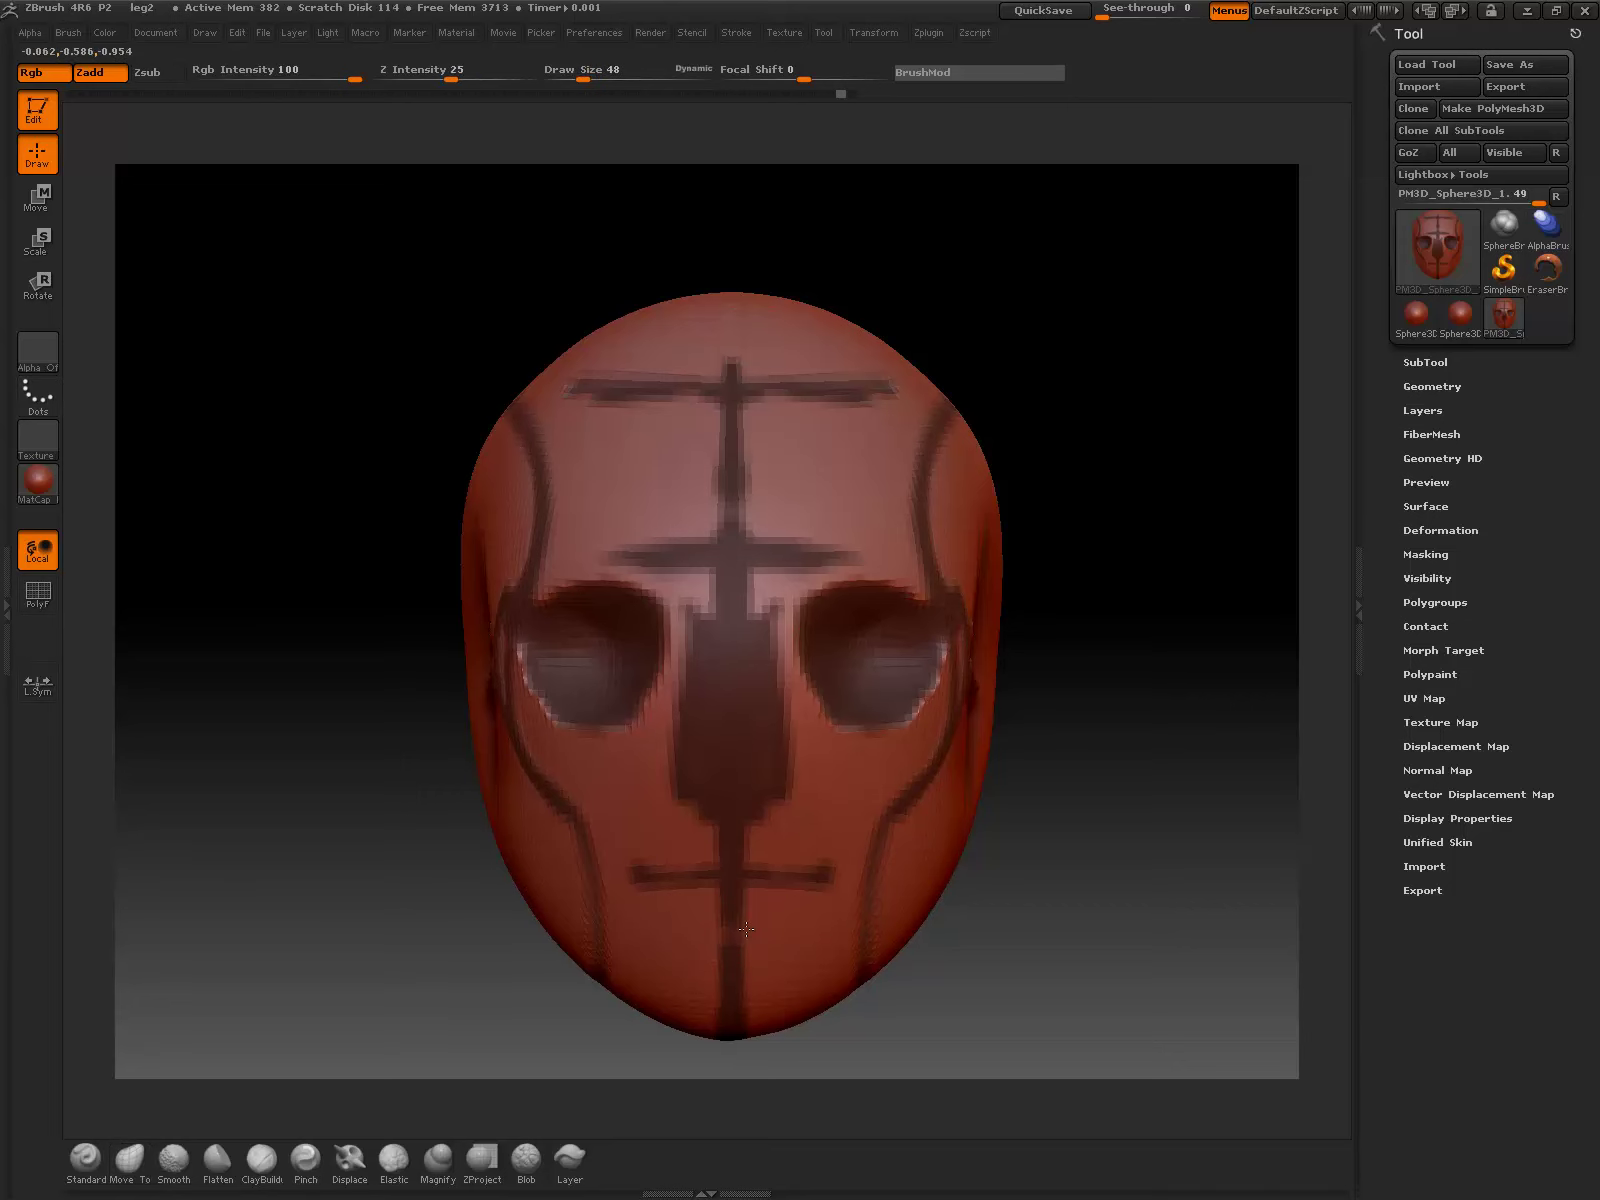
key(ctrl+z)
Step: Sculpt and smooth the area just below the mouth line with the ClayBuildup brush at draw size 48
click(261, 1160)
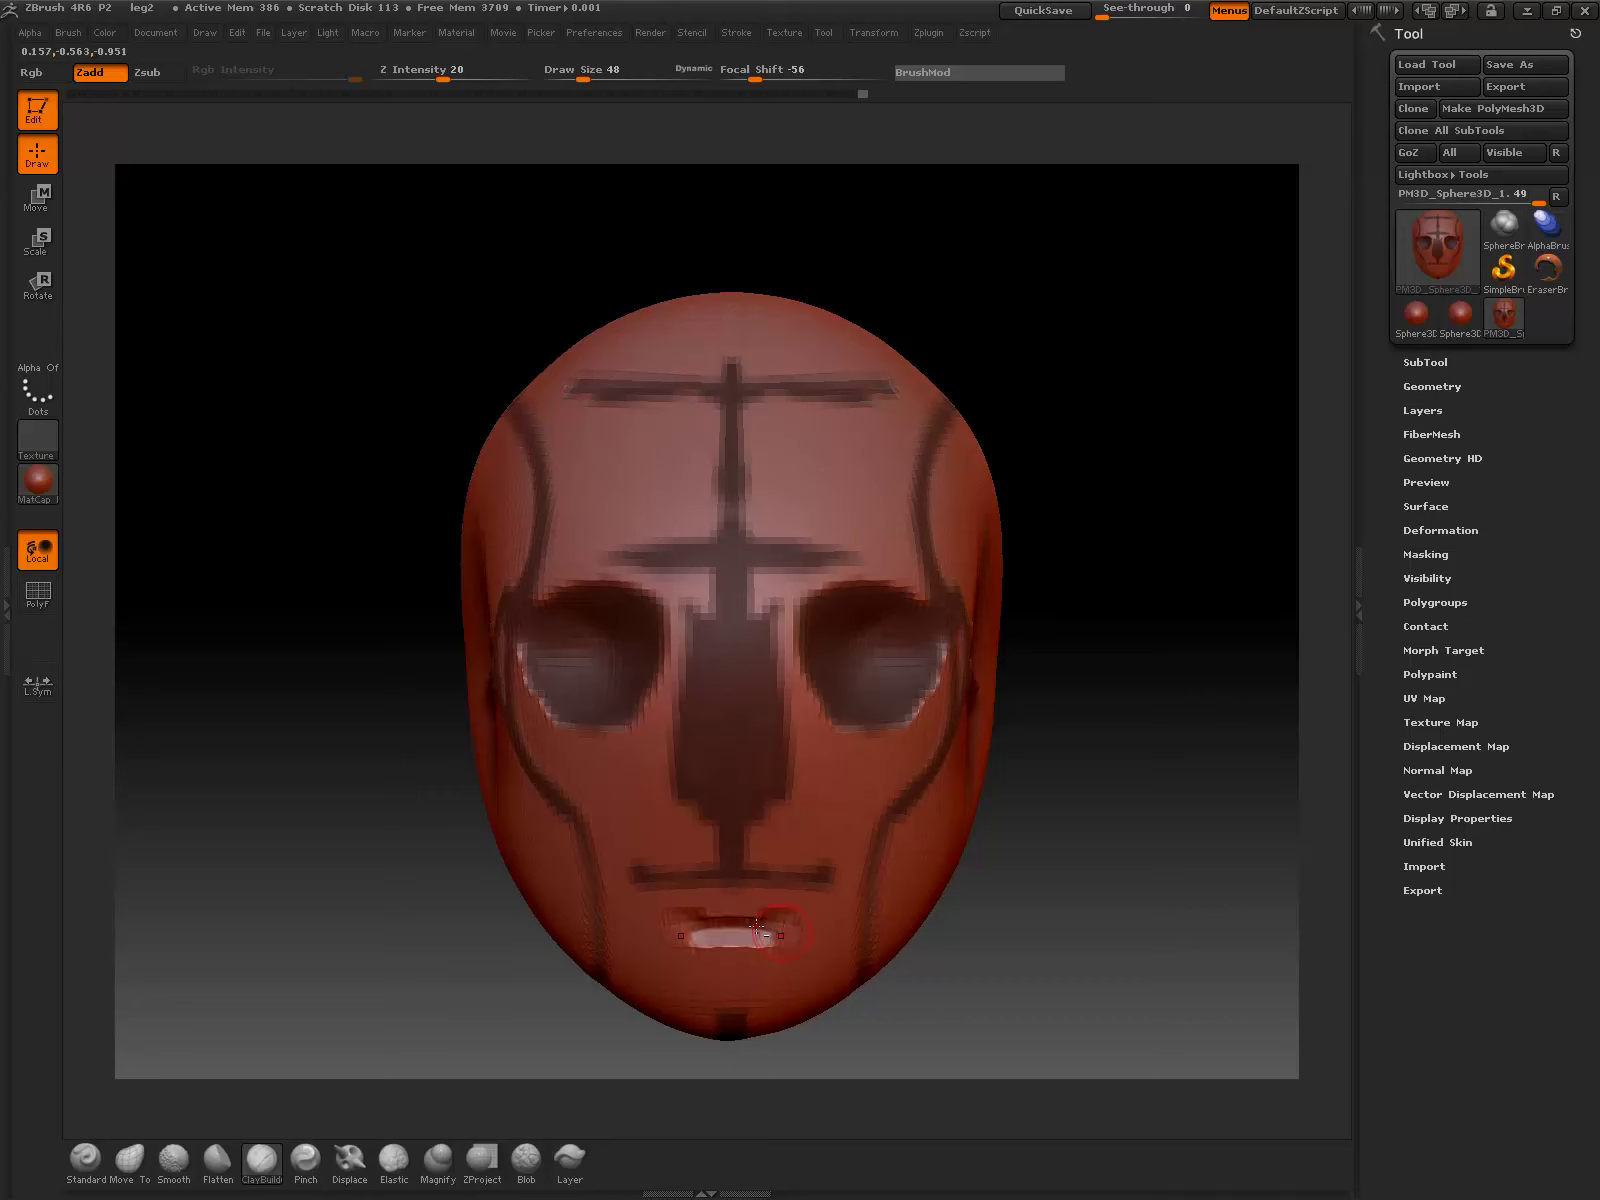
mouse_move(690, 915)
shift+mouse_down()
mouse_move(772, 924)
mouse_move(765, 935)
shift+mouse_up()
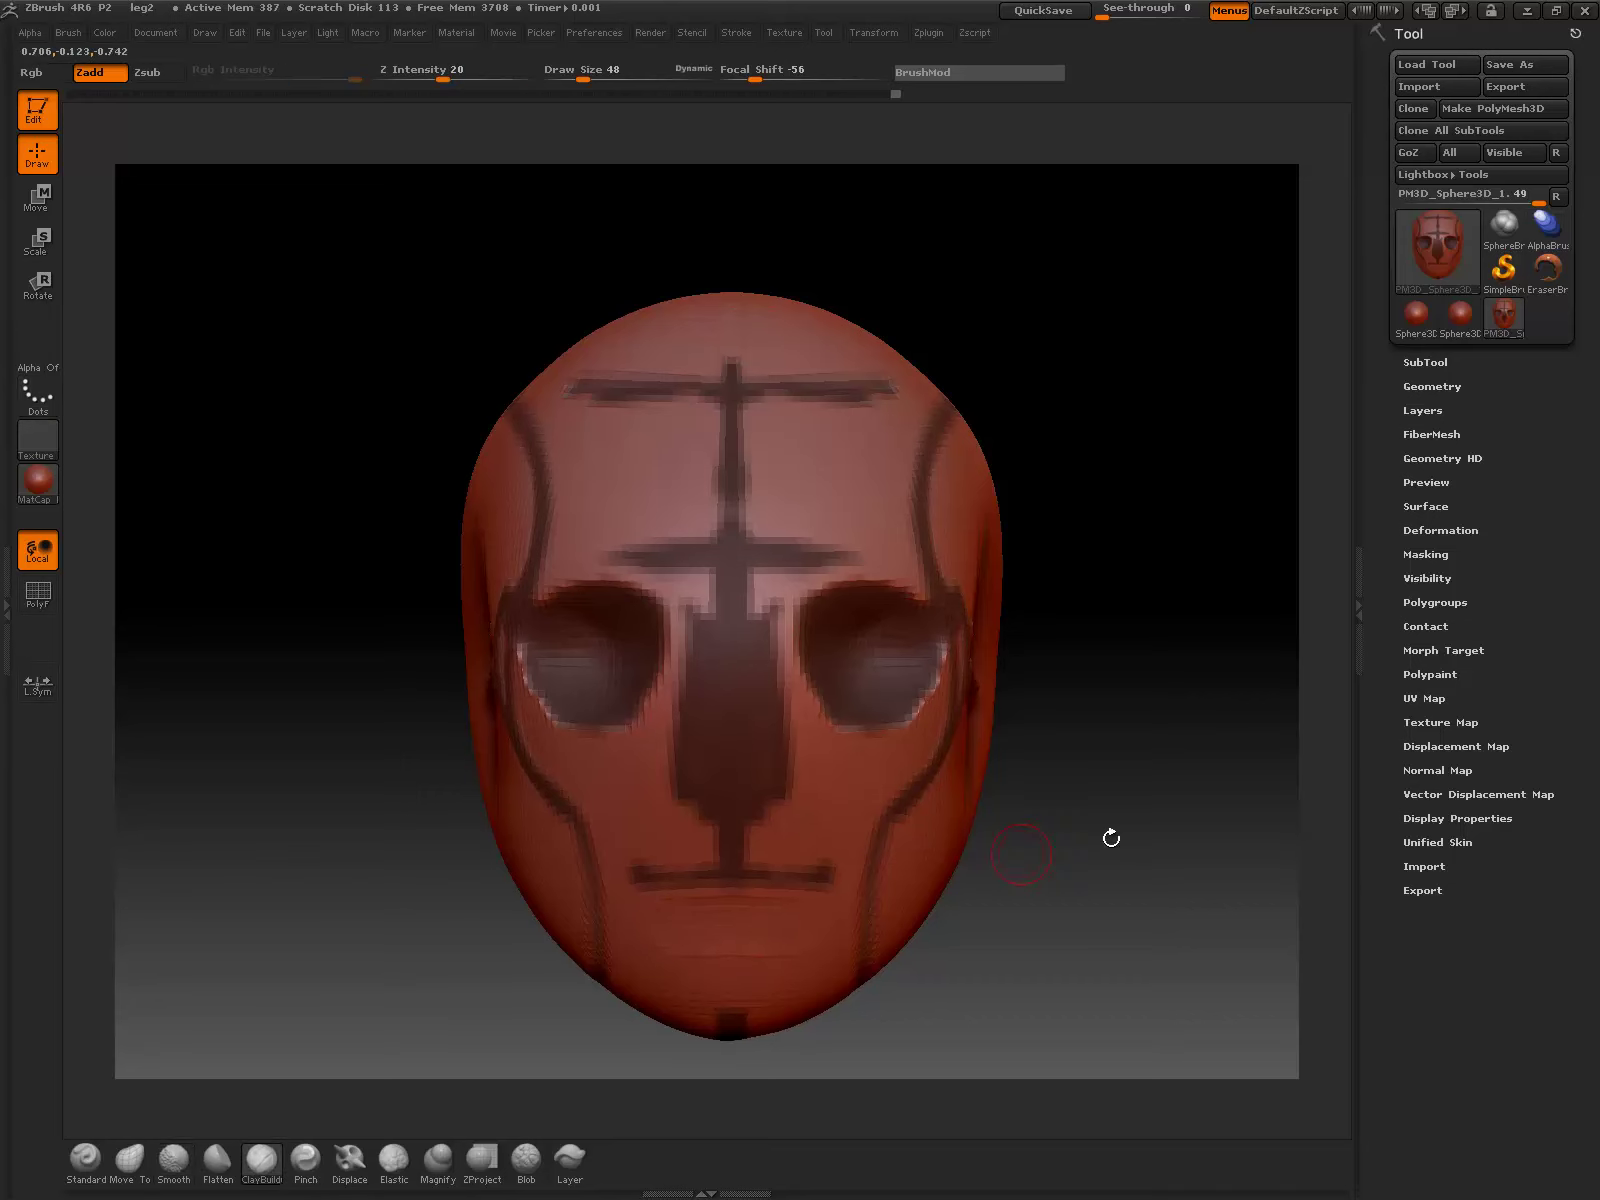
drag(1114, 836, 1066, 854)
drag(606, 976, 640, 980)
drag(730, 927, 751, 918)
drag(1082, 607, 612, 598)
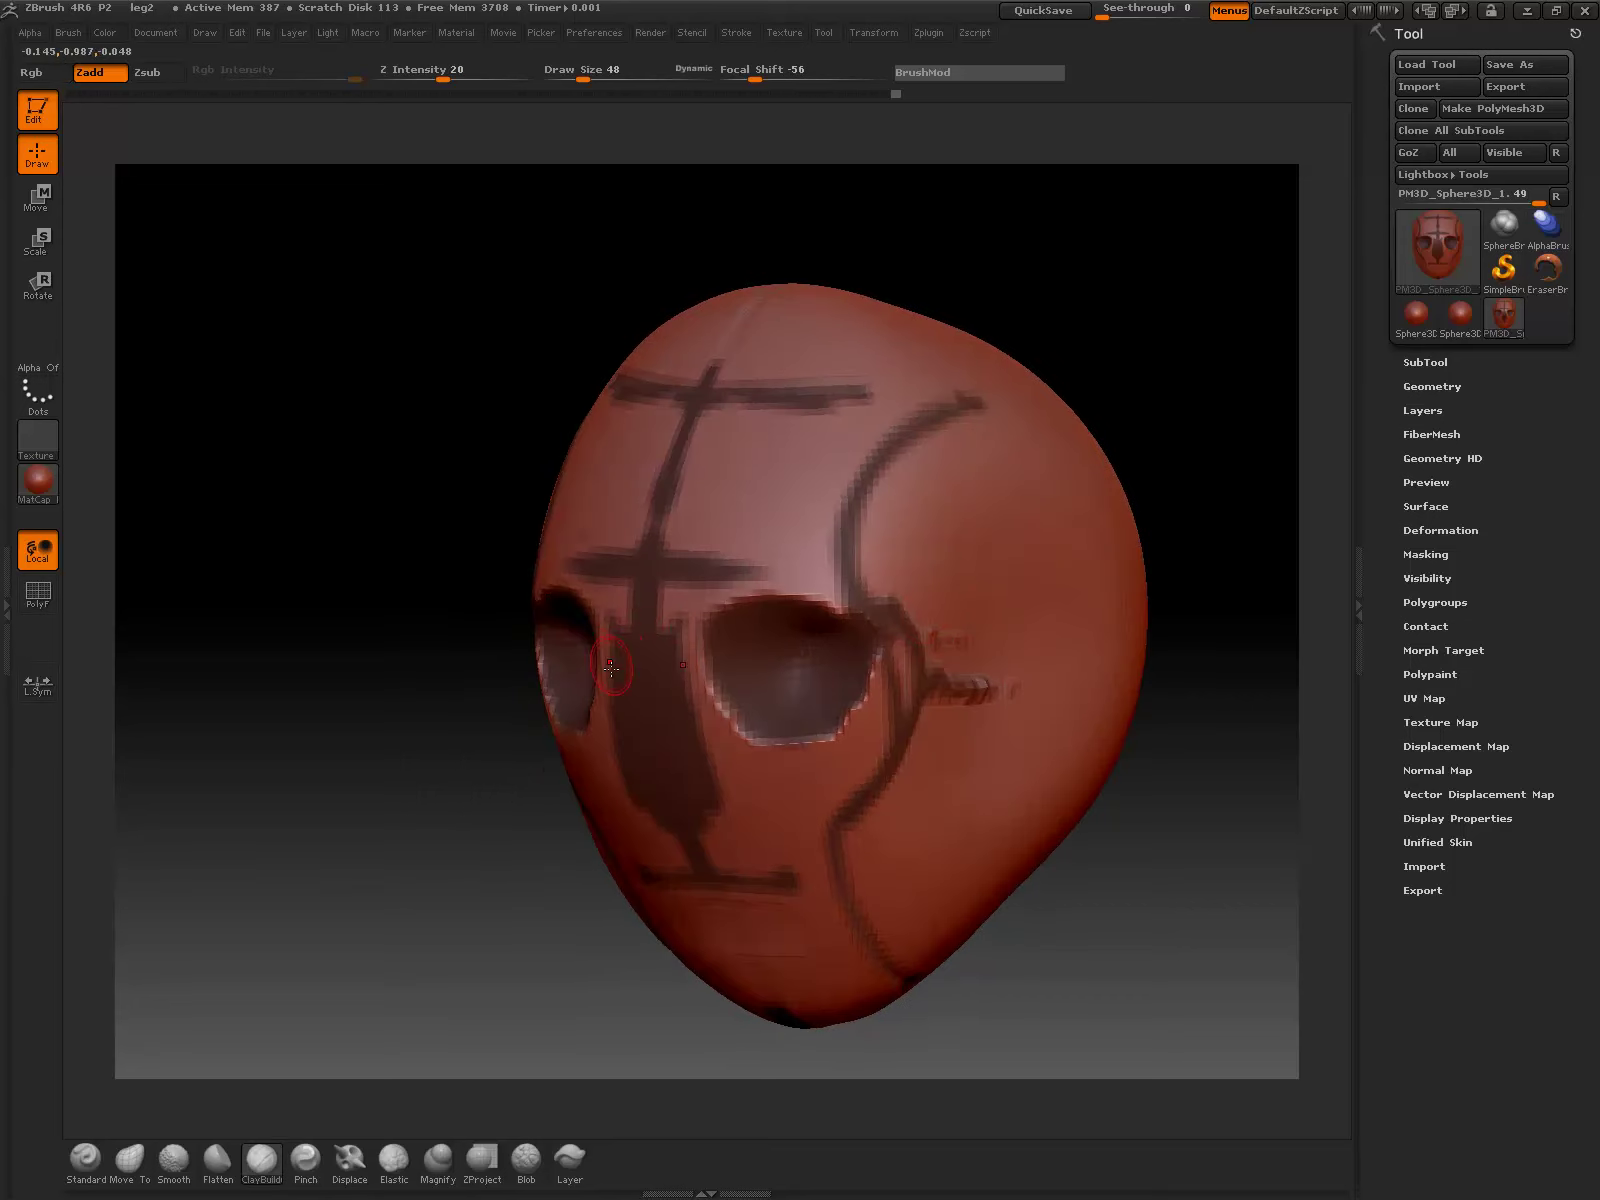
shift+drag(521, 971, 488, 838)
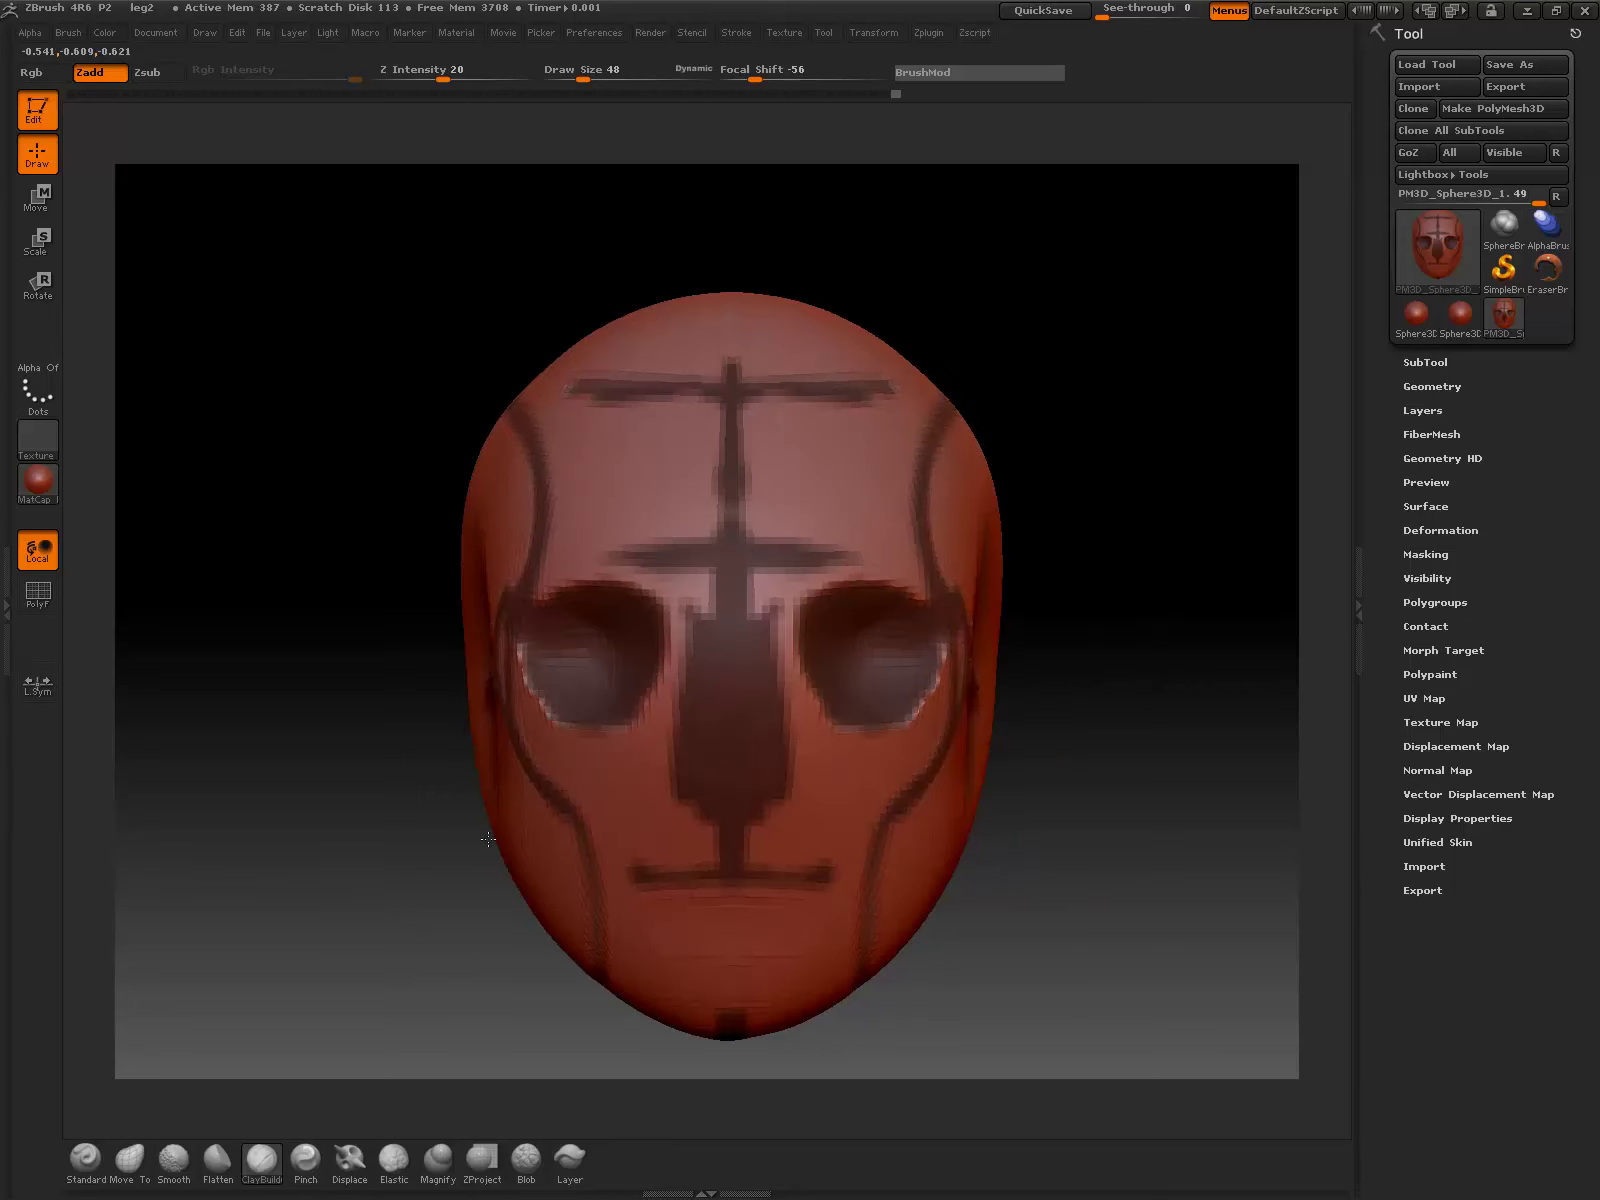
mouse_move(1058, 821)
alt+mouse_down()
mouse_move(796, 820)
mouse_move(748, 840)
mouse_move(785, 843)
alt+mouse_up()
mouse_move(1070, 766)
mouse_down()
mouse_move(1049, 825)
mouse_move(614, 964)
mouse_move(598, 938)
mouse_move(622, 970)
mouse_move(582, 1003)
mouse_up()
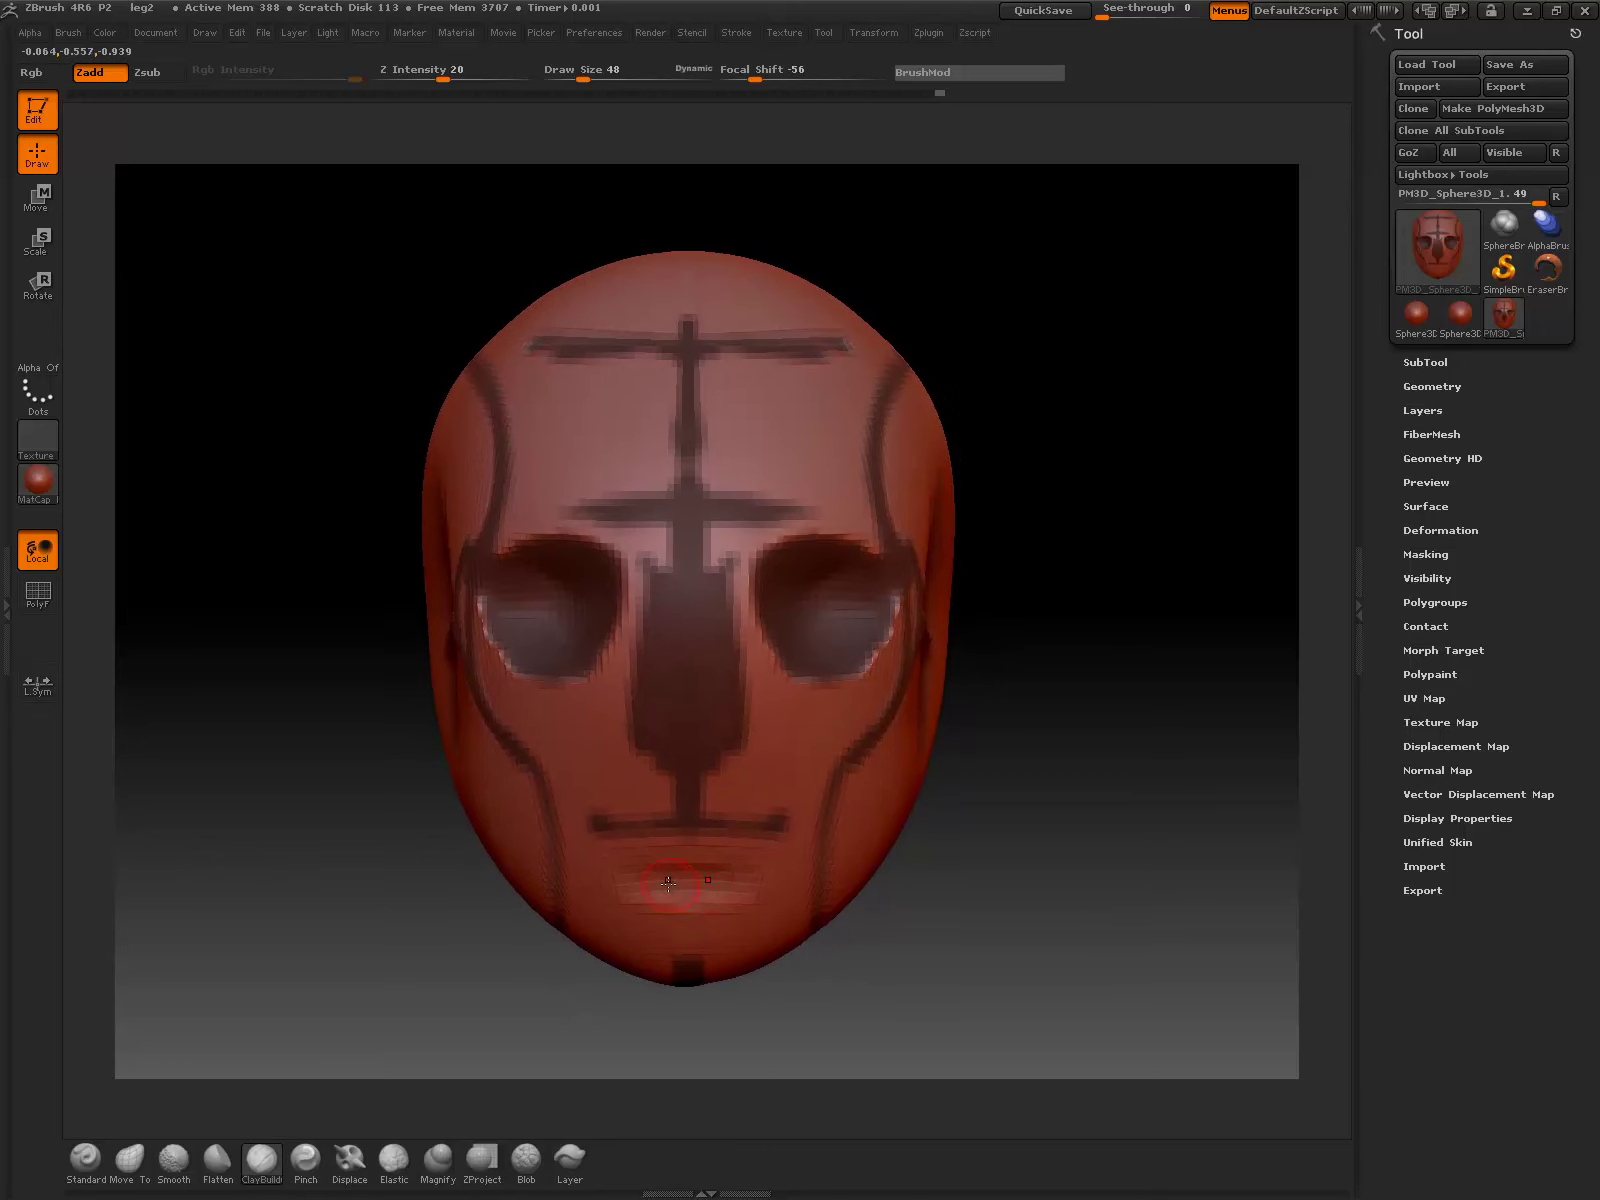
Step: Try masking a thin horizontal lip line below the mouth line with draw size 32, and undo the strokes
key(ctrl)
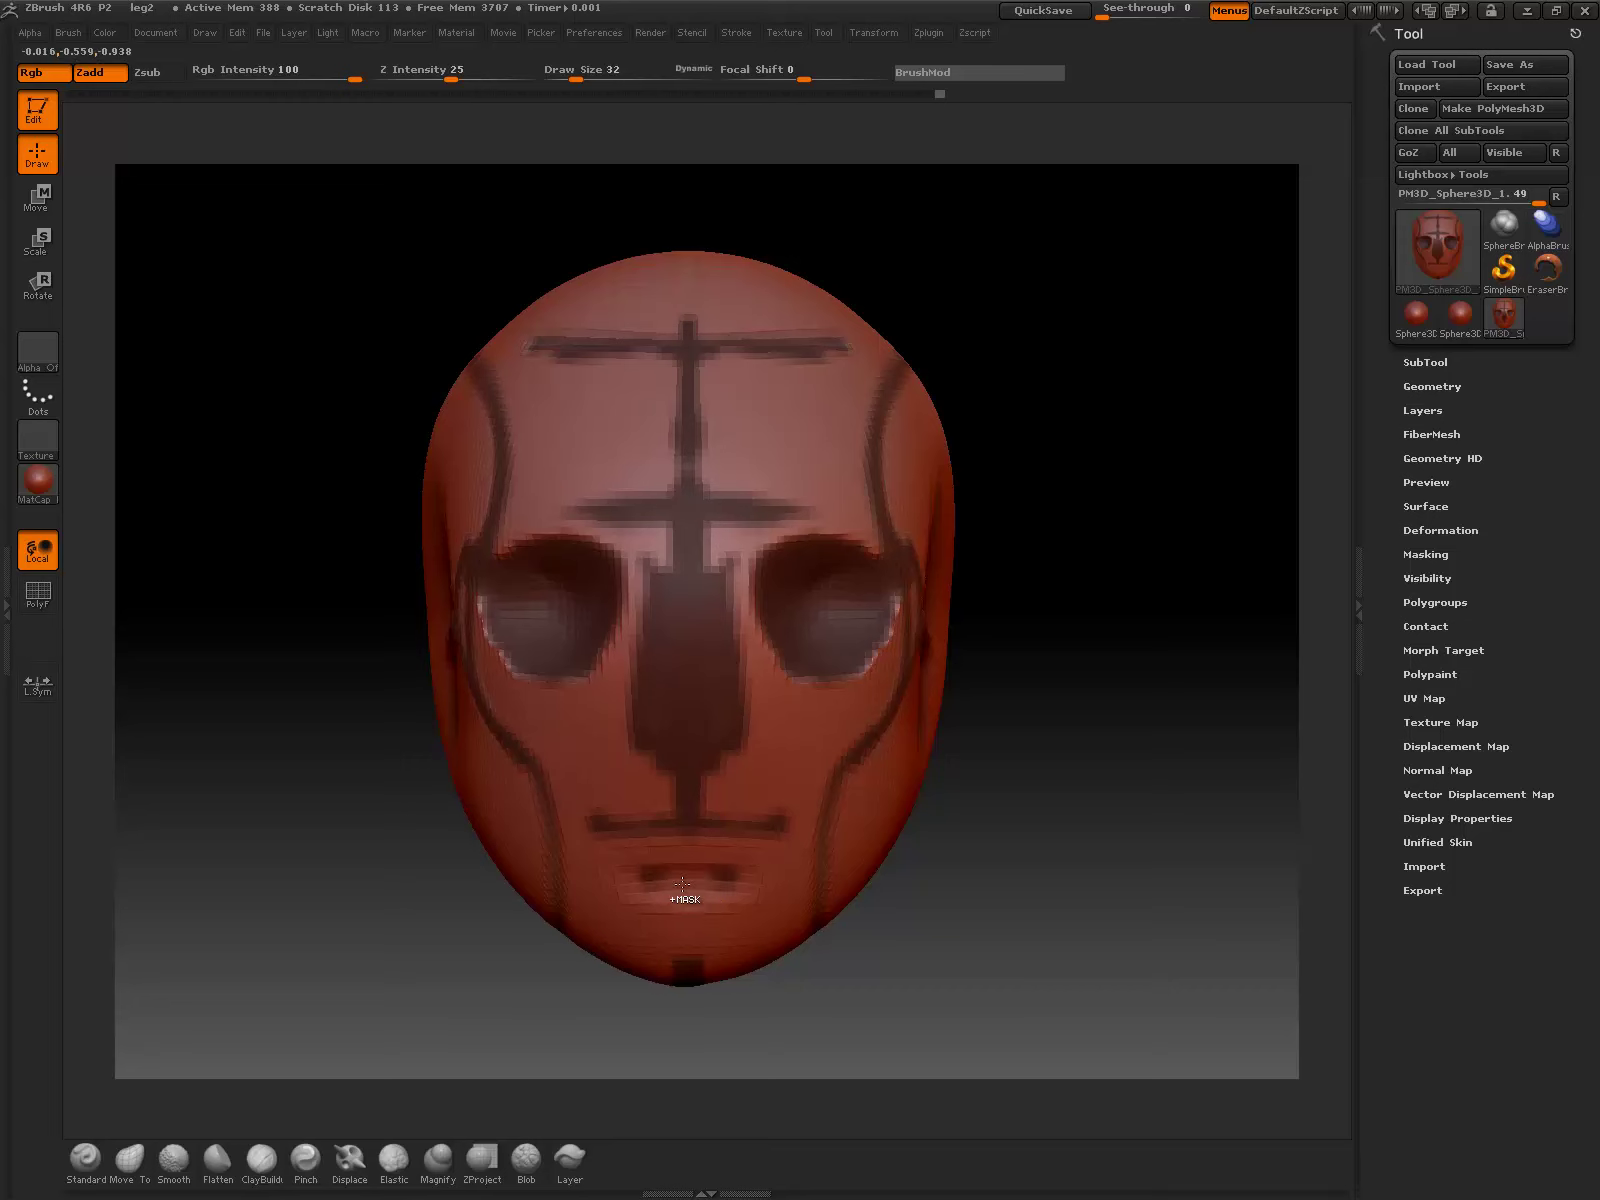
key(shift)
key(ctrl)
ctrl+drag(1018, 787, 1042, 840)
key(ctrl+z)
ctrl+click(1015, 835)
ctrl+click(975, 848)
mouse_move(650, 884)
mouse_down()
mouse_move(740, 885)
mouse_move(700, 886)
mouse_move(745, 869)
mouse_up()
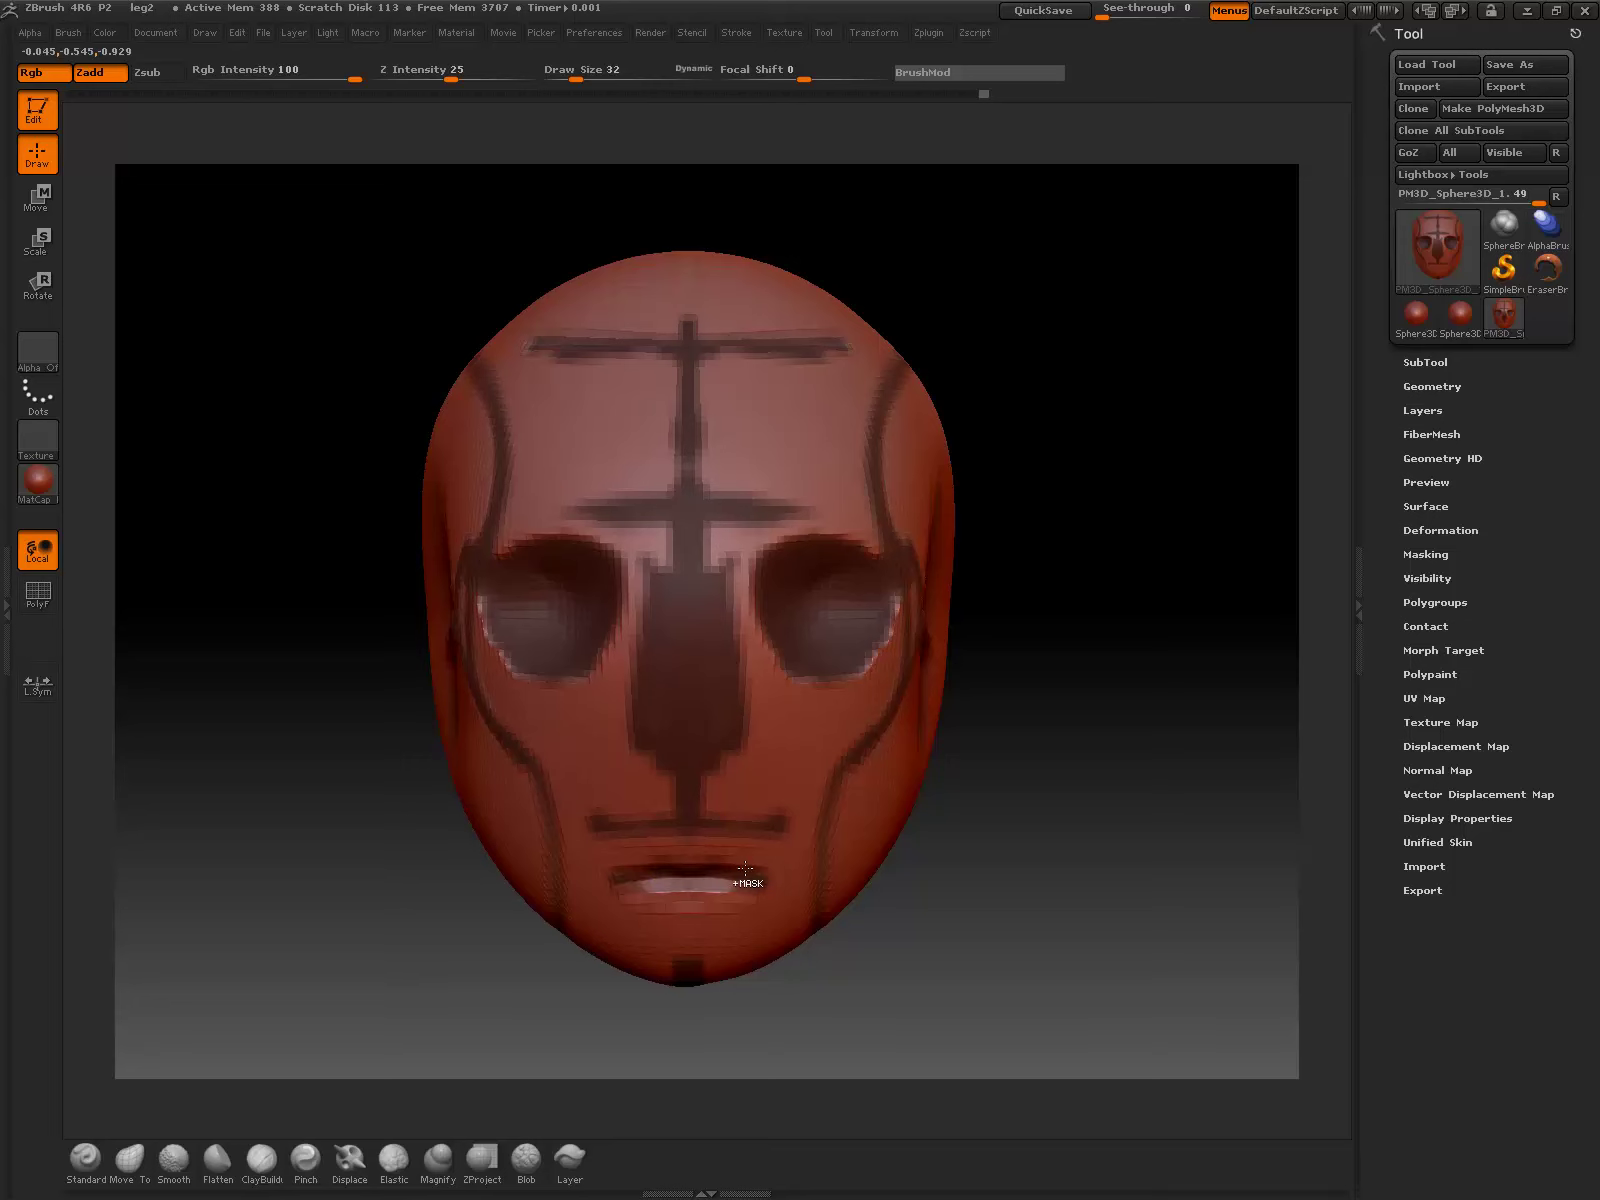
key(ctrl+z)
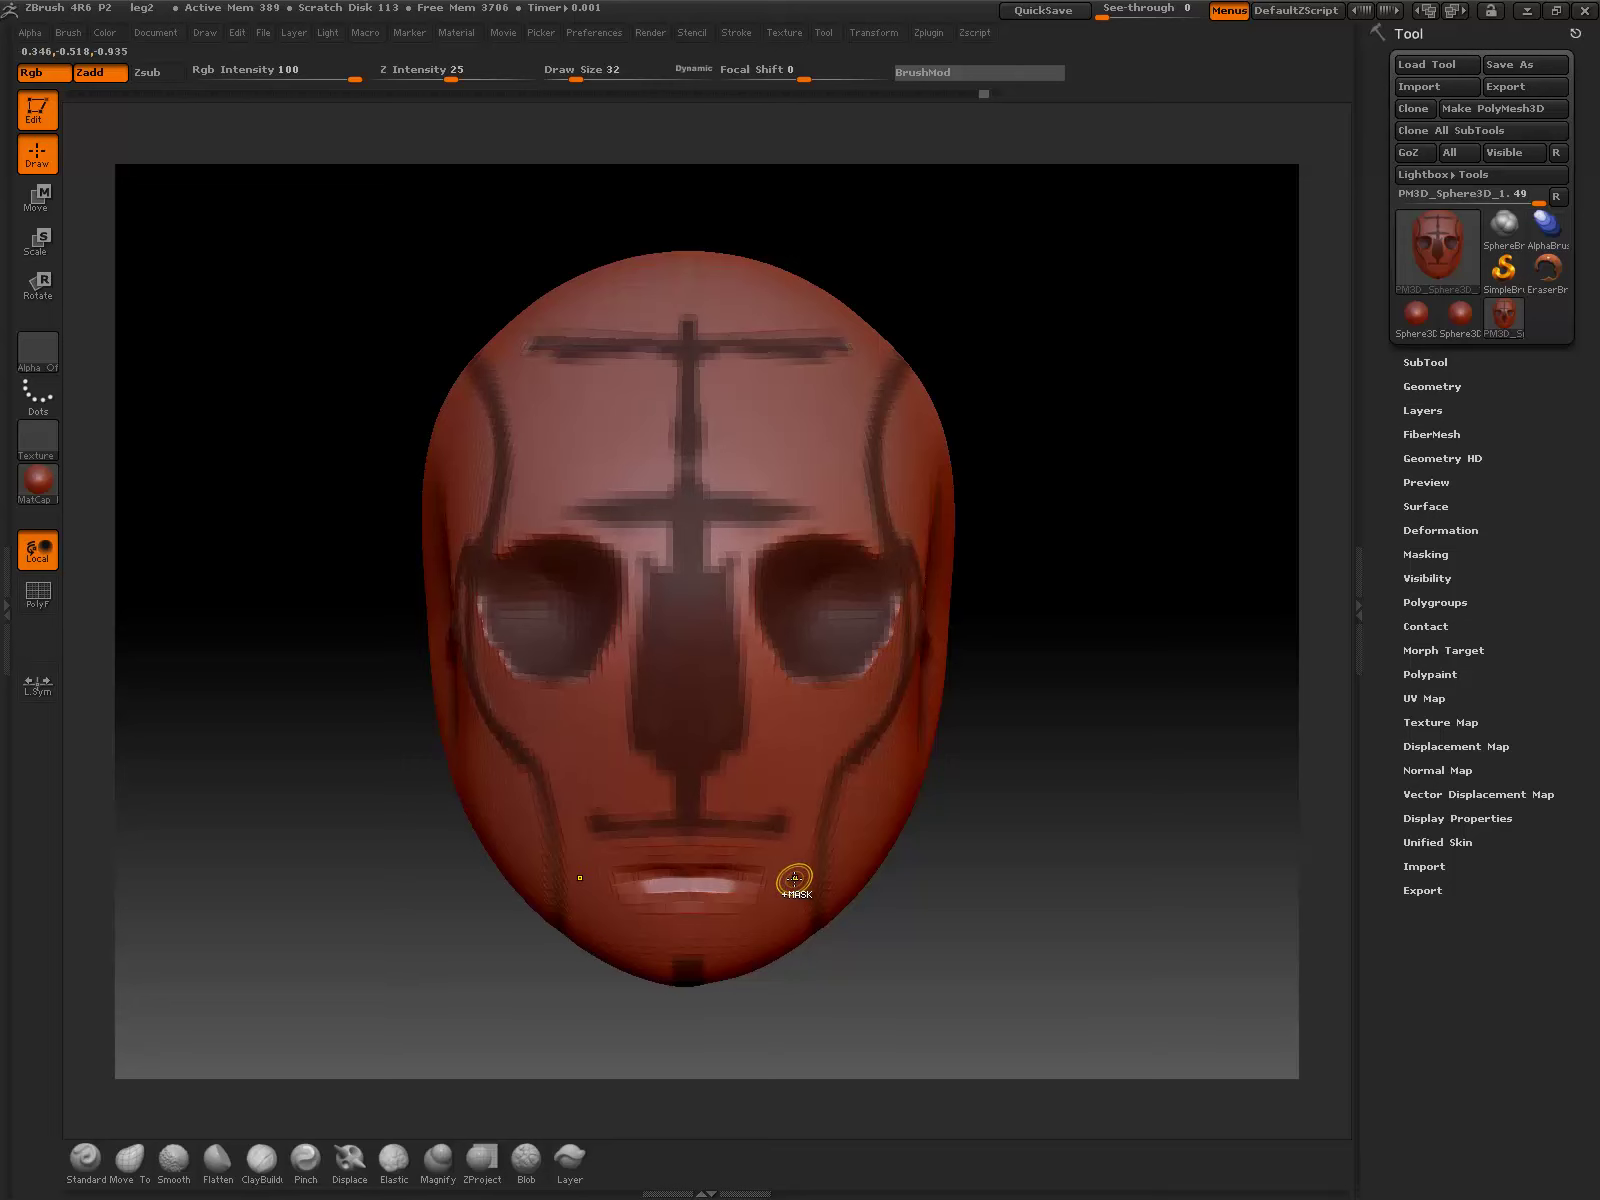
key(ctrl+z)
Step: Shape the lower lip directly beneath the mouth line with ClayBuildup strokes at draw size 32
mouse_move(755, 875)
mouse_down()
mouse_move(658, 885)
mouse_move(722, 882)
mouse_up()
mouse_move(619, 847)
mouse_down()
mouse_move(770, 853)
mouse_move(646, 856)
mouse_move(716, 854)
mouse_up()
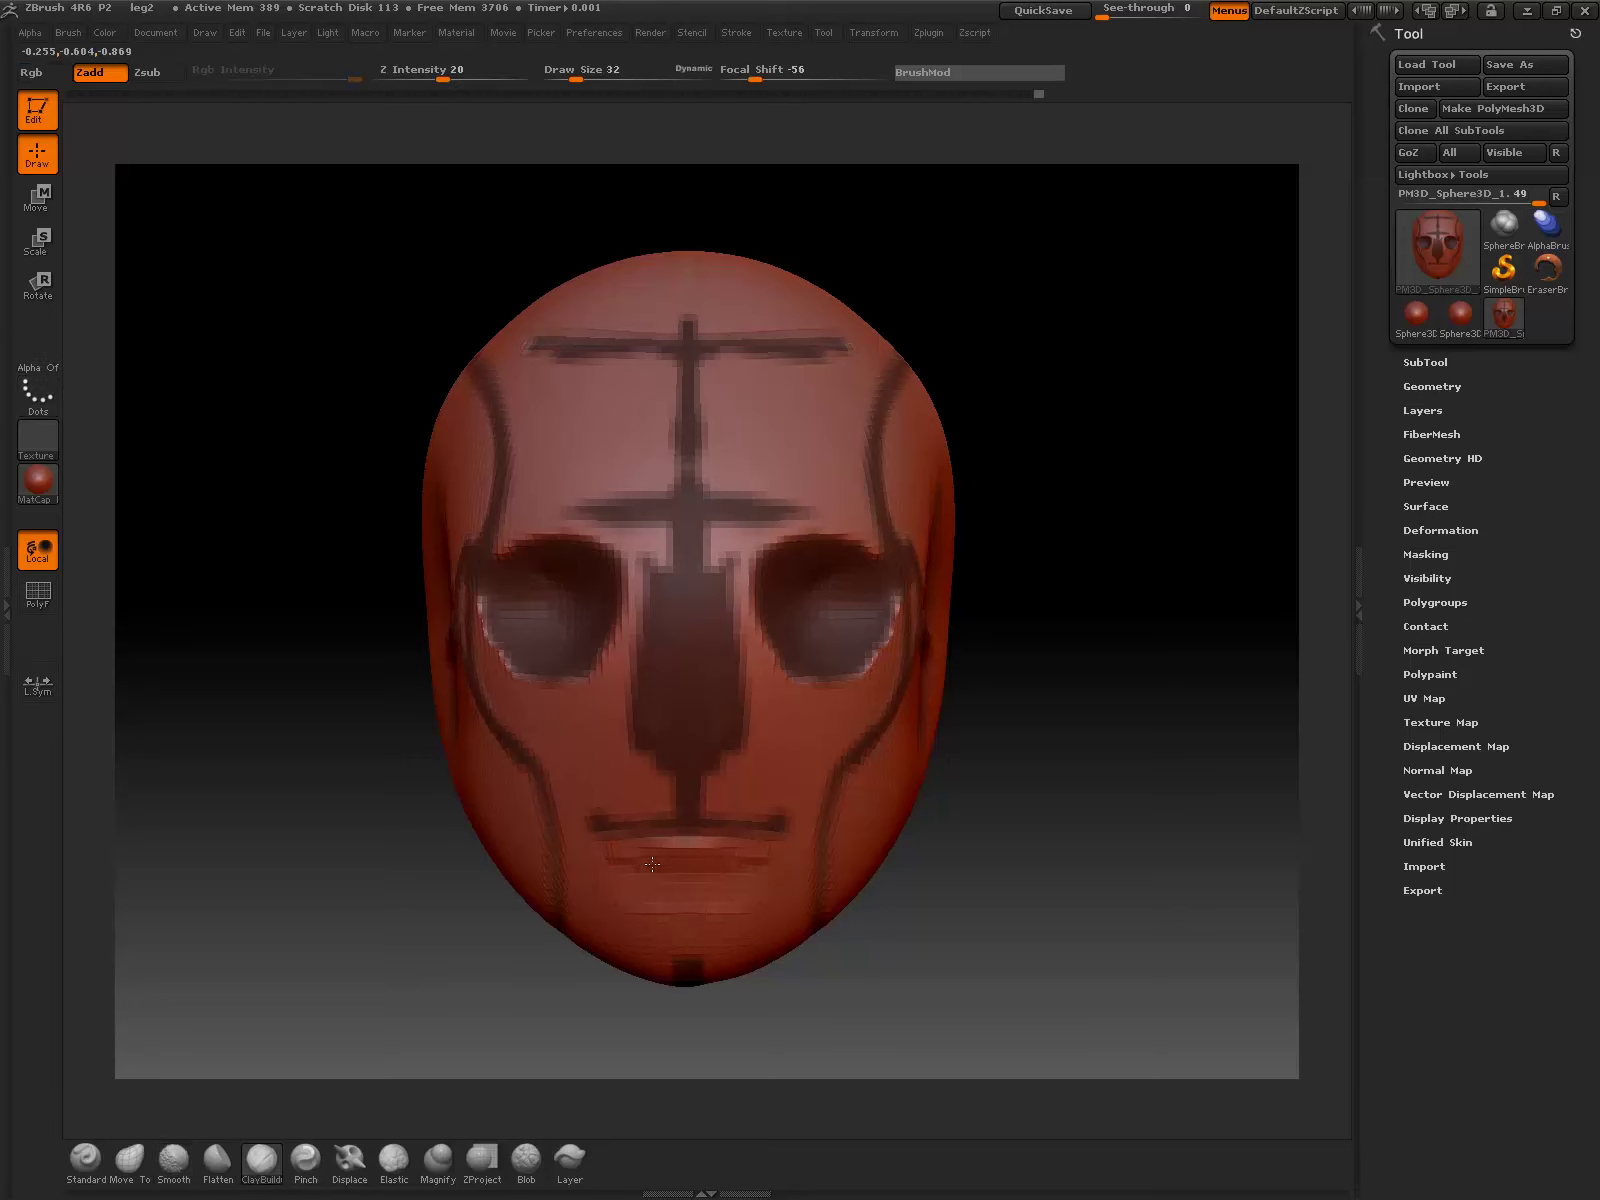
mouse_move(603, 857)
mouse_down()
mouse_move(745, 860)
mouse_move(680, 862)
mouse_move(797, 836)
mouse_move(724, 852)
mouse_move(760, 856)
mouse_up()
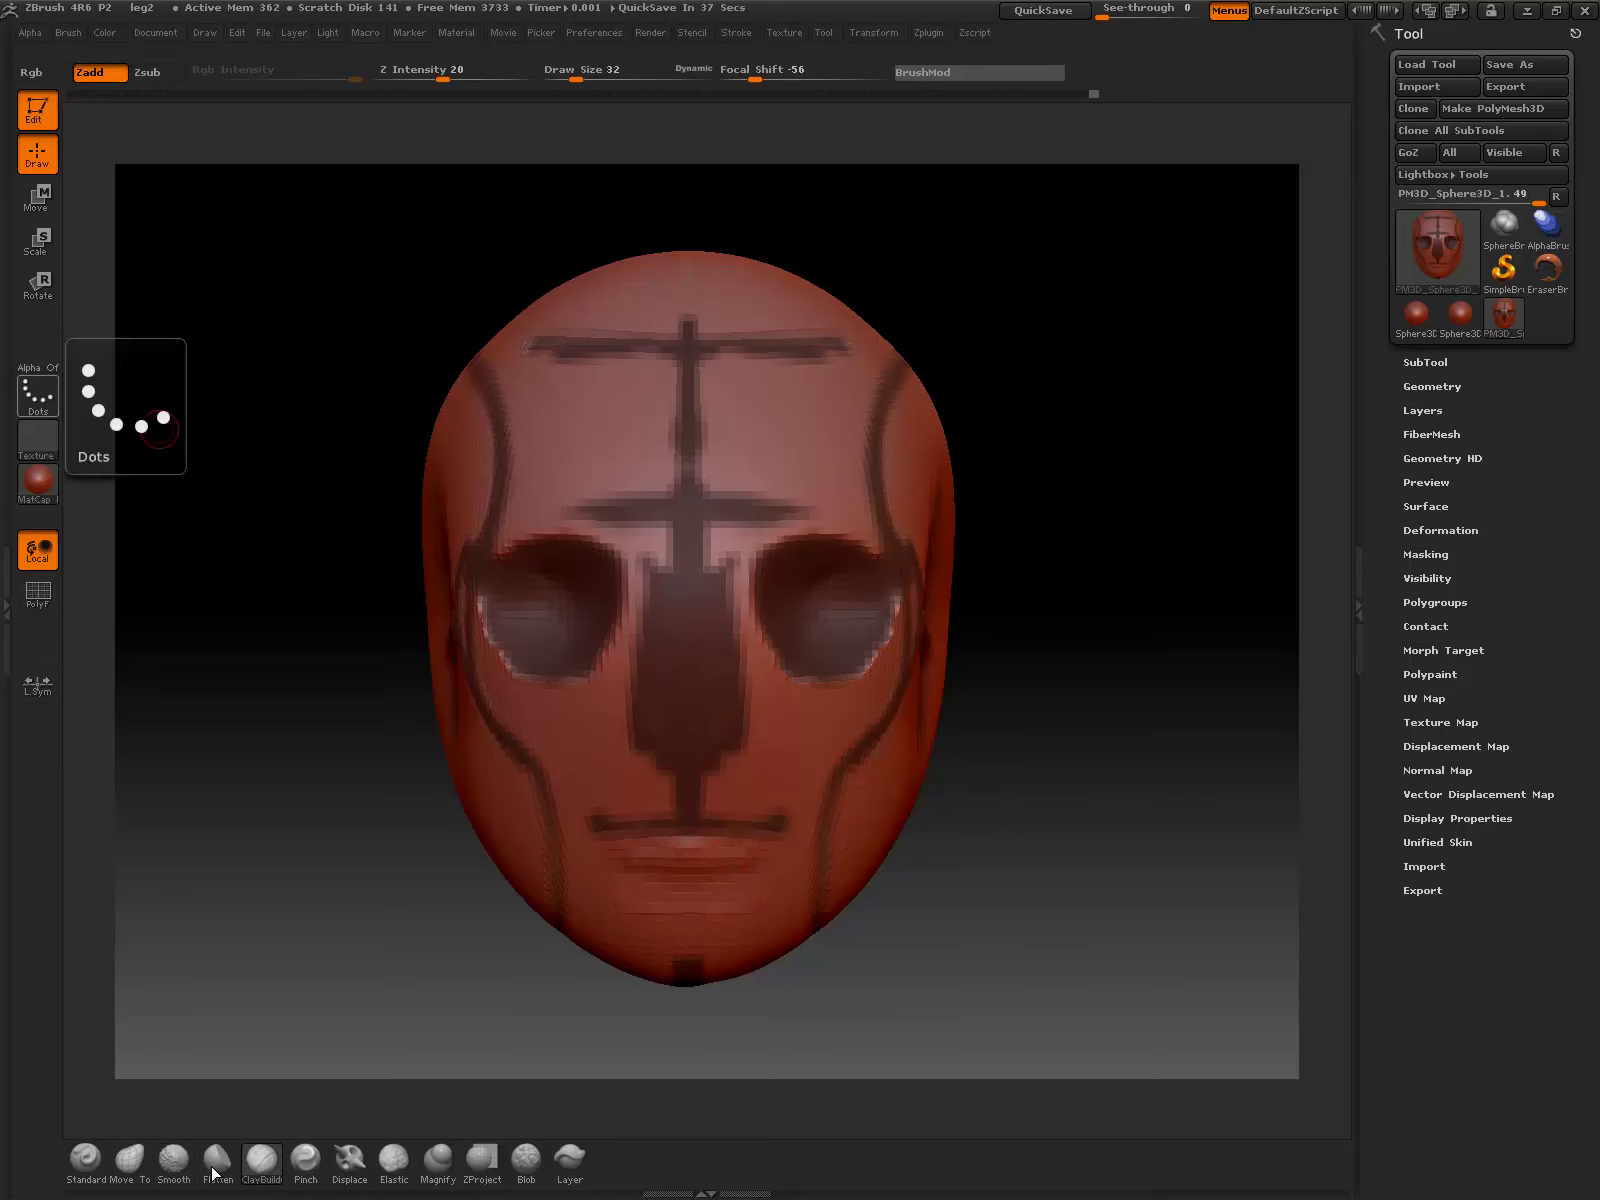
Step: Pull the jaw corners outward with the Move Topological brush at draw size 144
click(129, 1160)
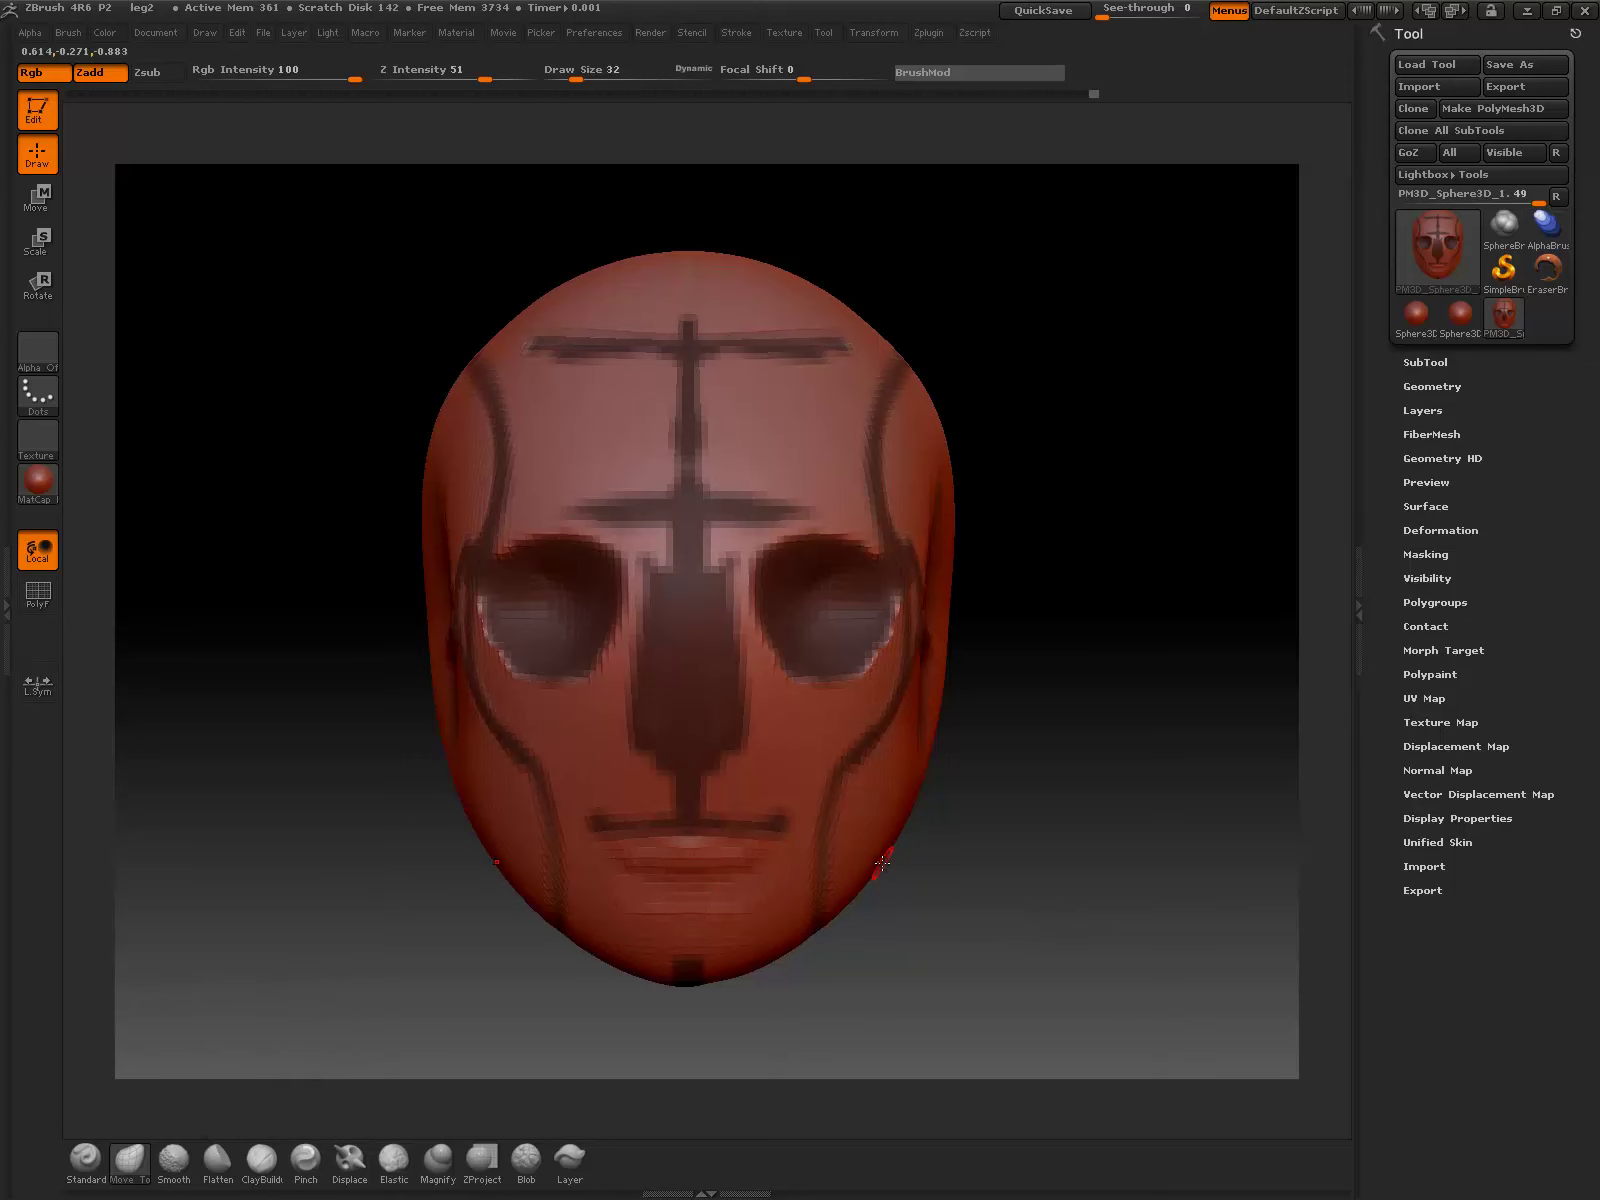
key(bracketright)
key(bracketright)
key(bracketright)
key(bracketright)
key(bracketright)
key(bracketright)
key(bracketright)
key(bracketright)
key(bracketright)
key(bracketright)
key(bracketright)
key(bracketright)
key(bracketright)
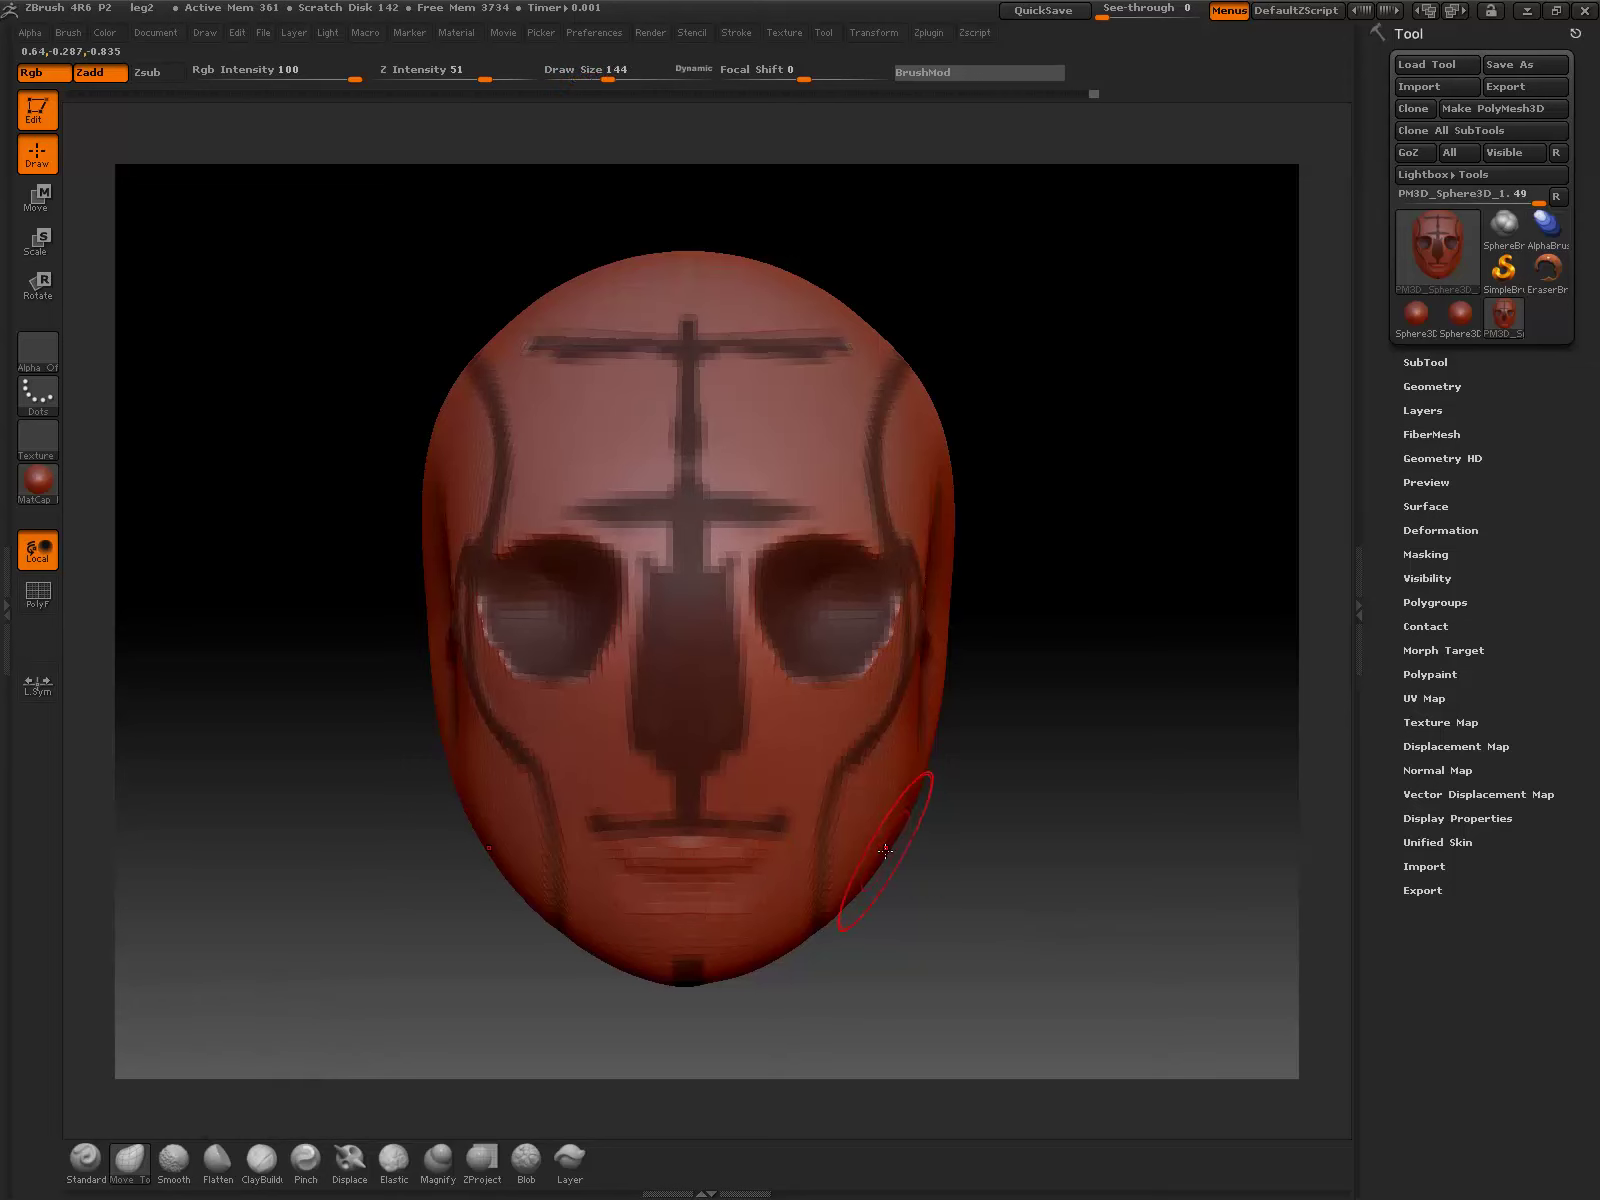
drag(887, 857, 903, 851)
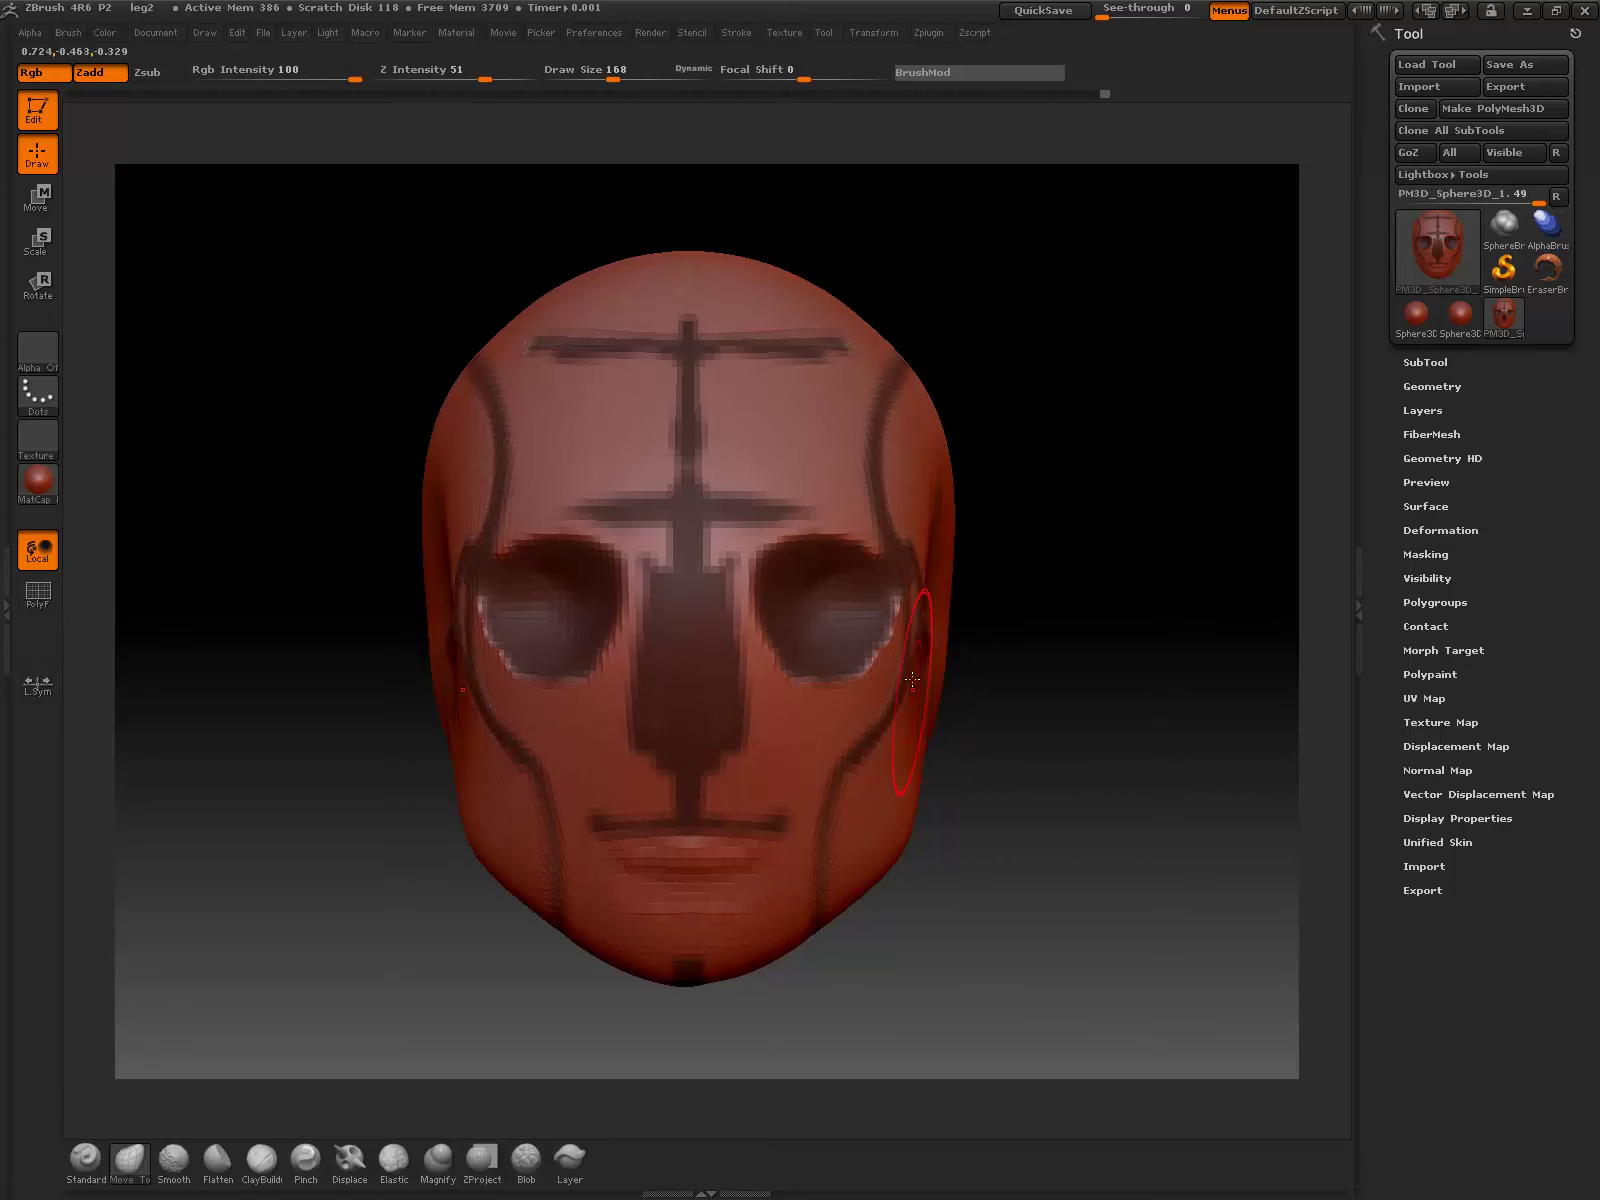
Step: Erase the mask spot on the chin and widen the chin into a squarer shape with the Move Topological brush at draw size 168
ctrl+click(682, 974)
ctrl+alt+click(677, 970)
key(b)
key(m)
key(v)
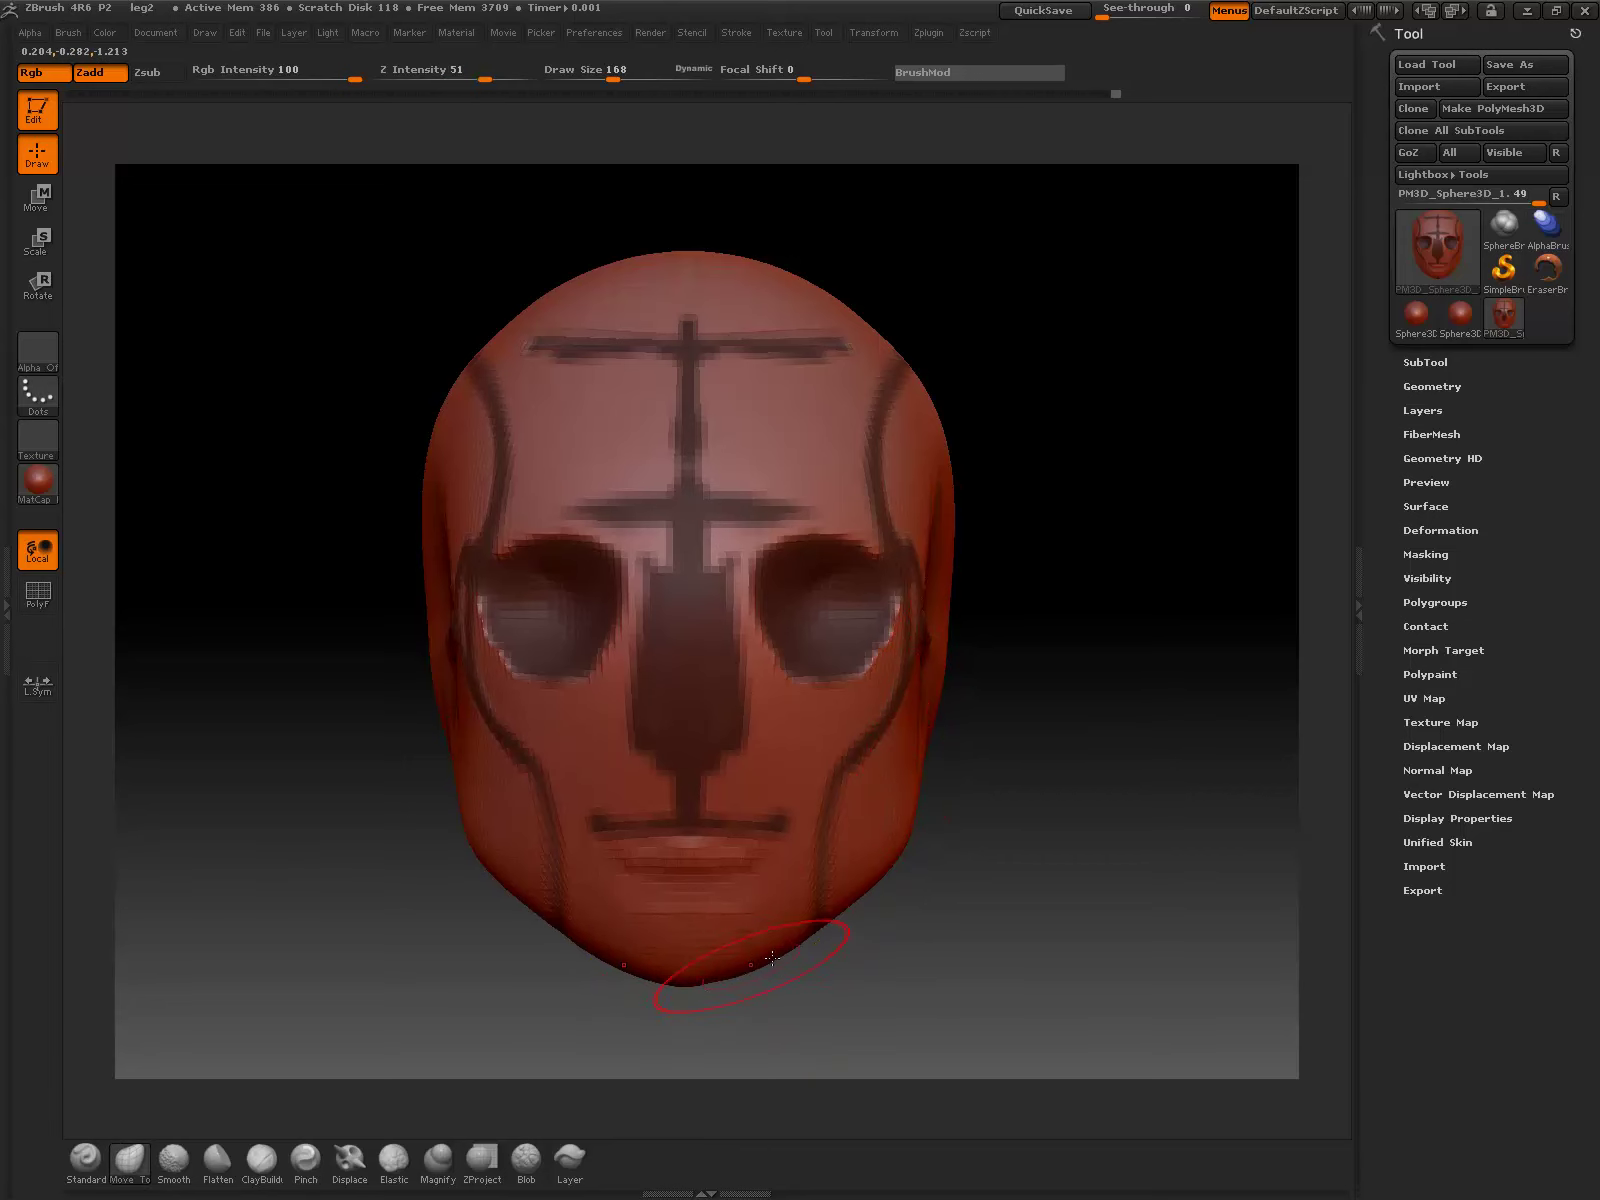
mouse_move(757, 954)
mouse_down()
mouse_move(686, 971)
mouse_move(765, 988)
mouse_move(759, 973)
mouse_up()
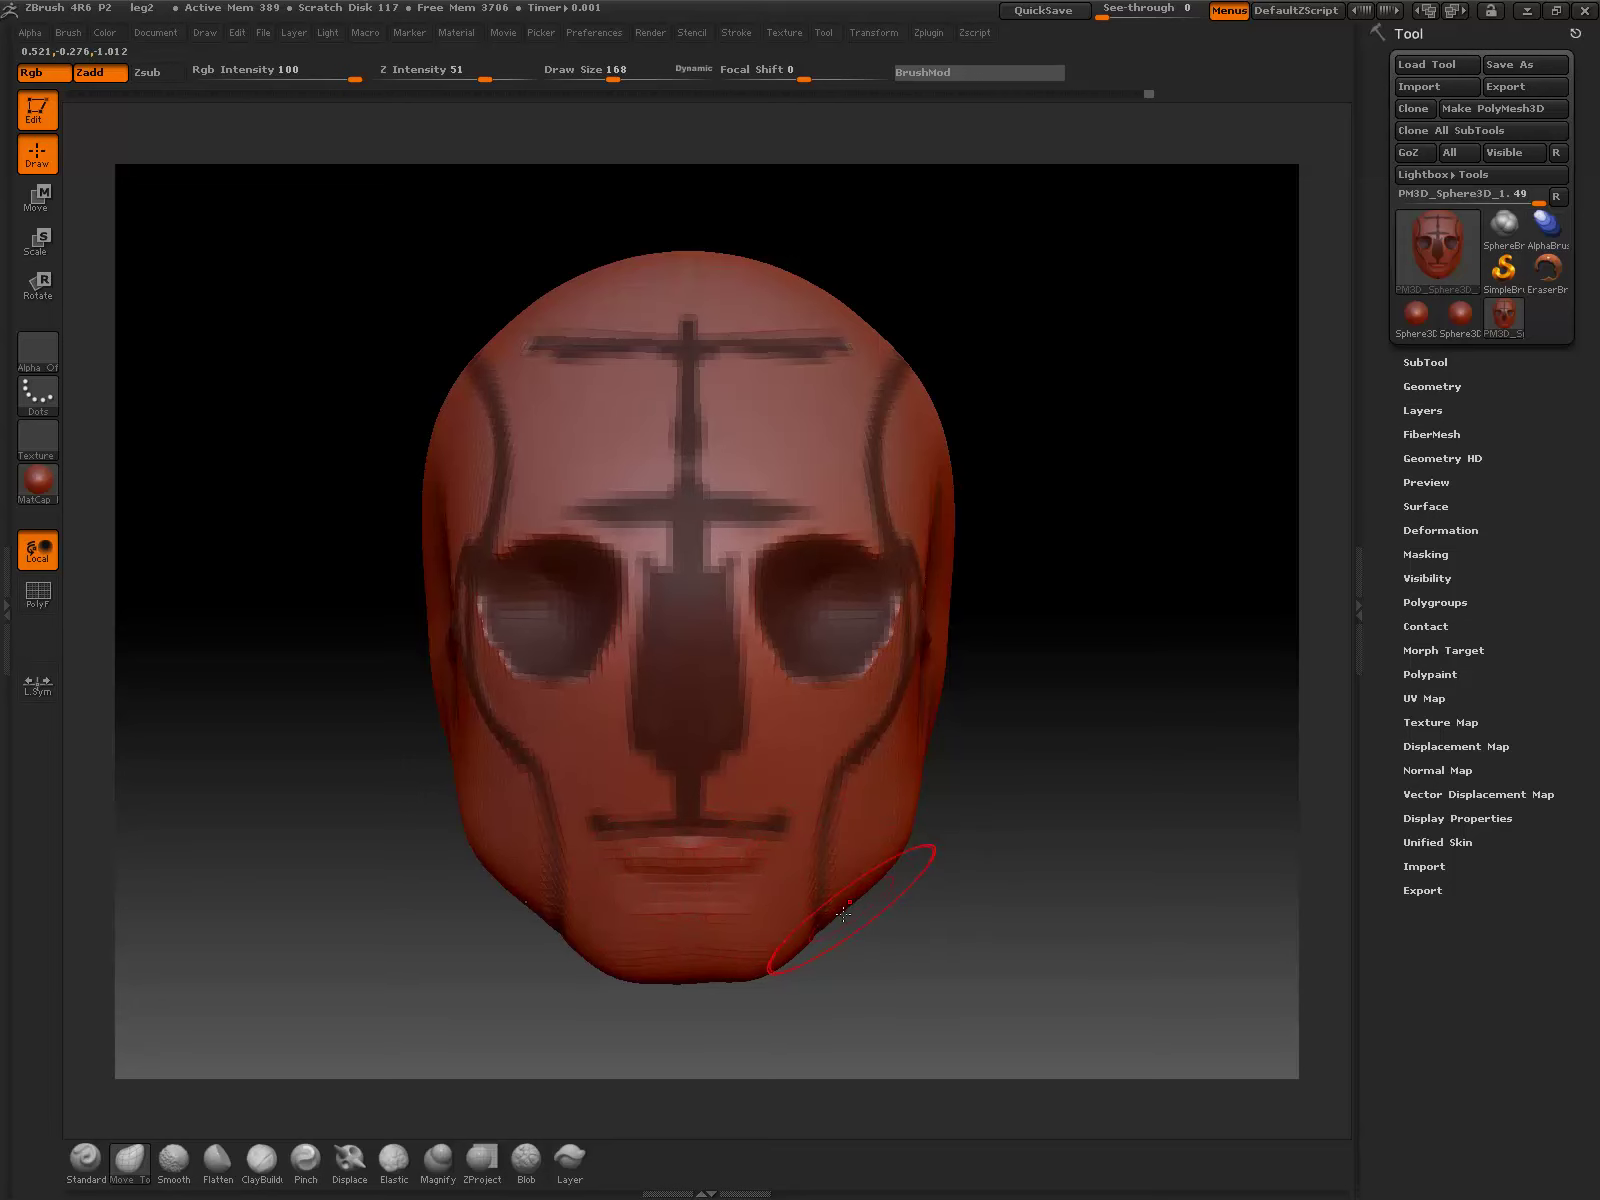
Step: Clear the lower ends of the side-plane mask lines and even out the jawline between the chin and jaw corners
mouse_move(822, 932)
mouse_down()
mouse_move(807, 940)
mouse_move(831, 930)
mouse_up()
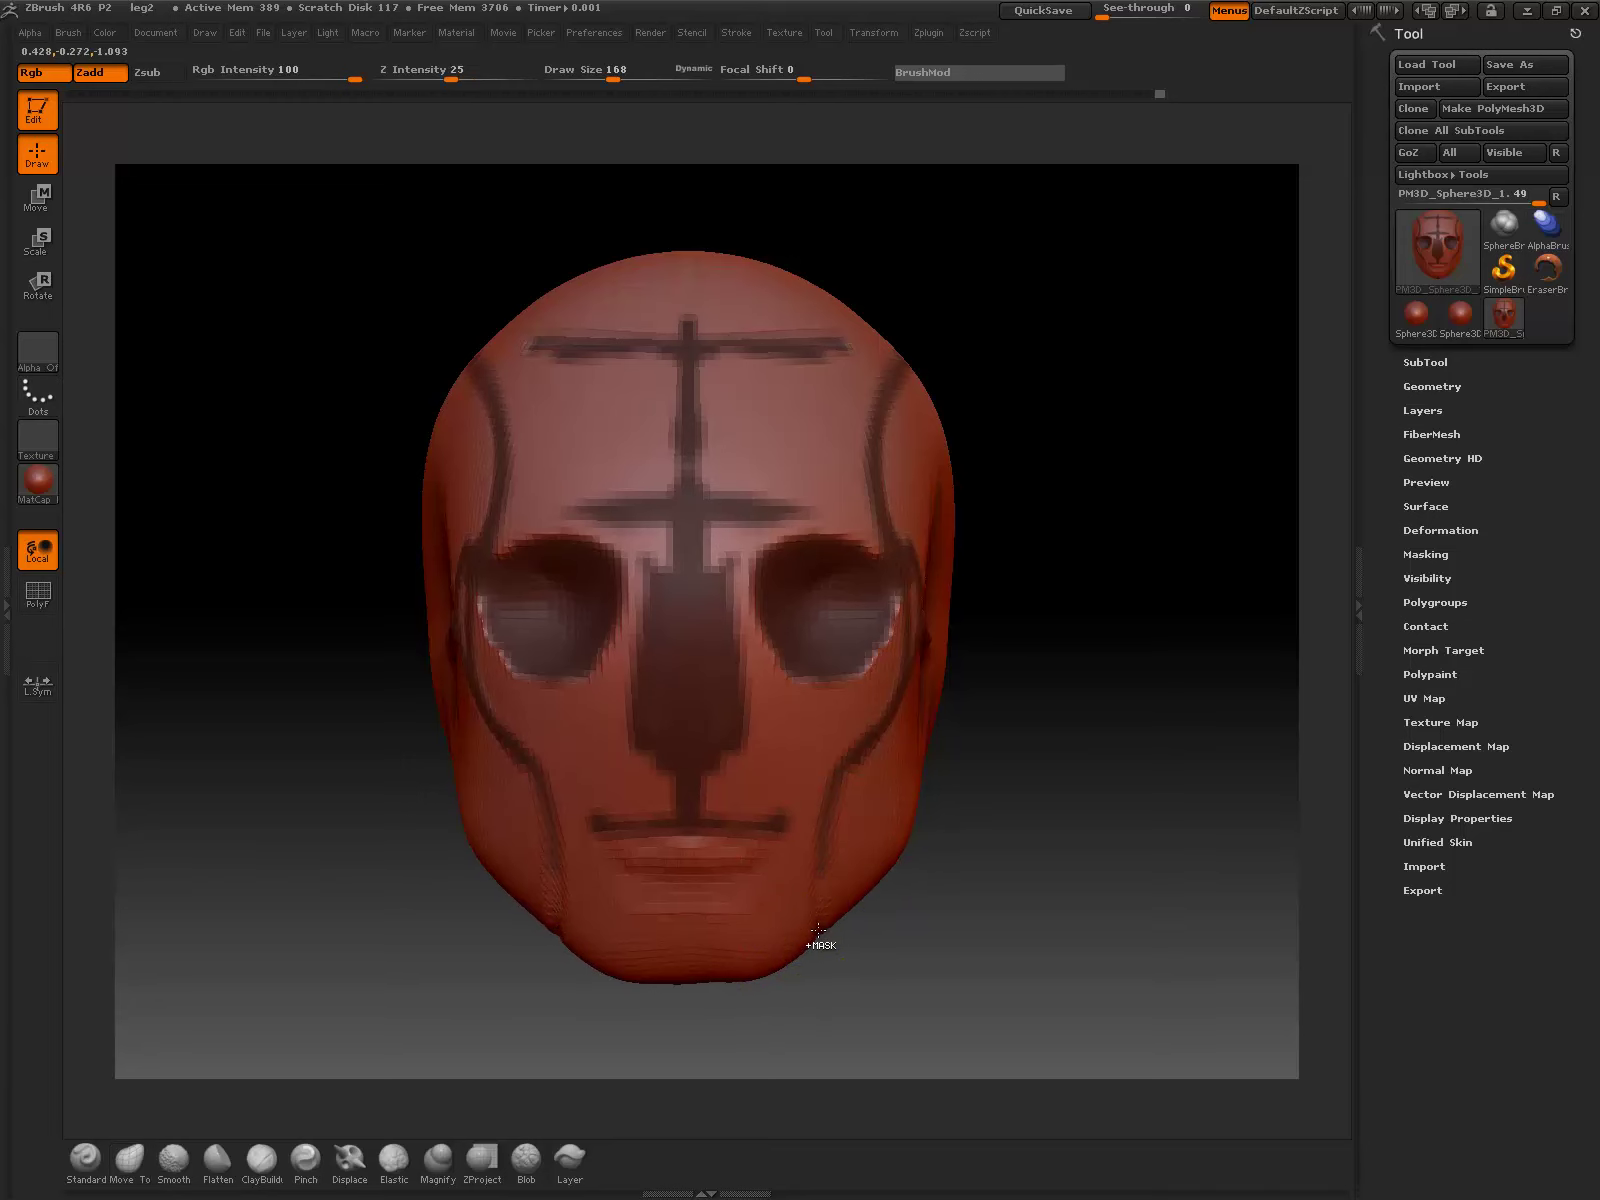
drag(831, 924, 835, 930)
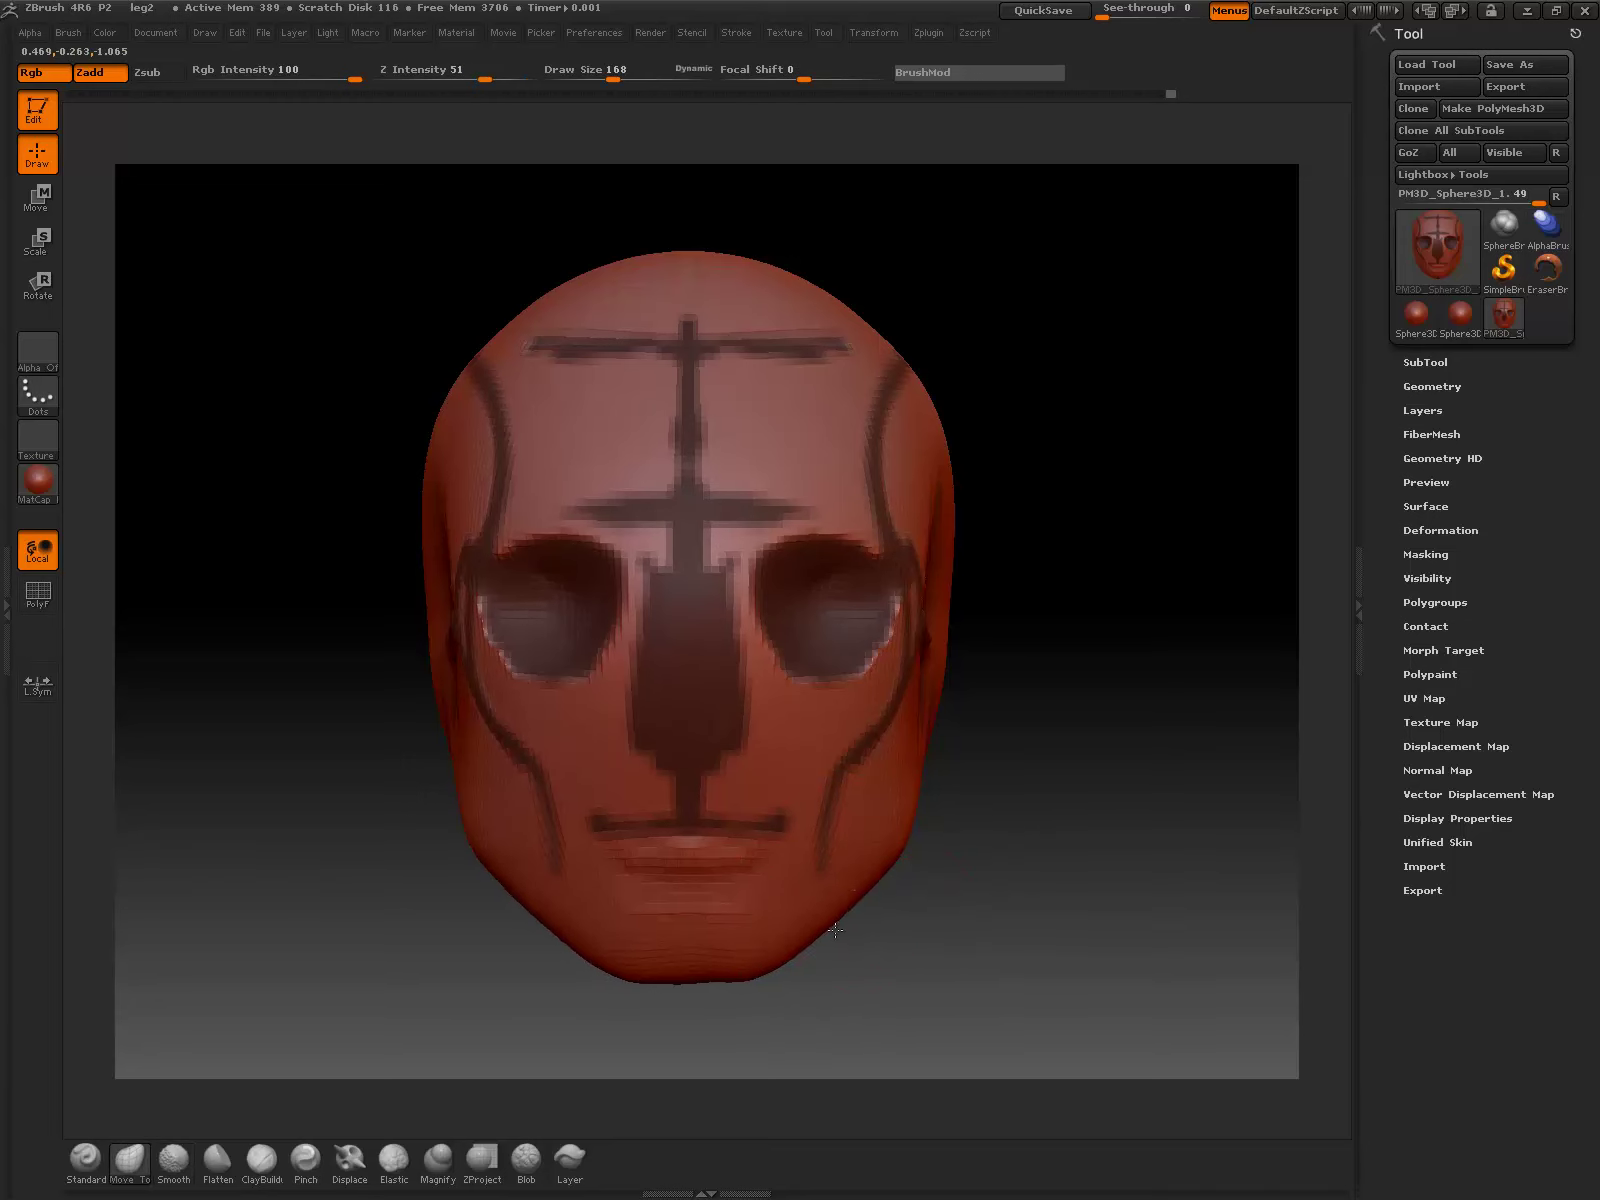
key(ctrl+z)
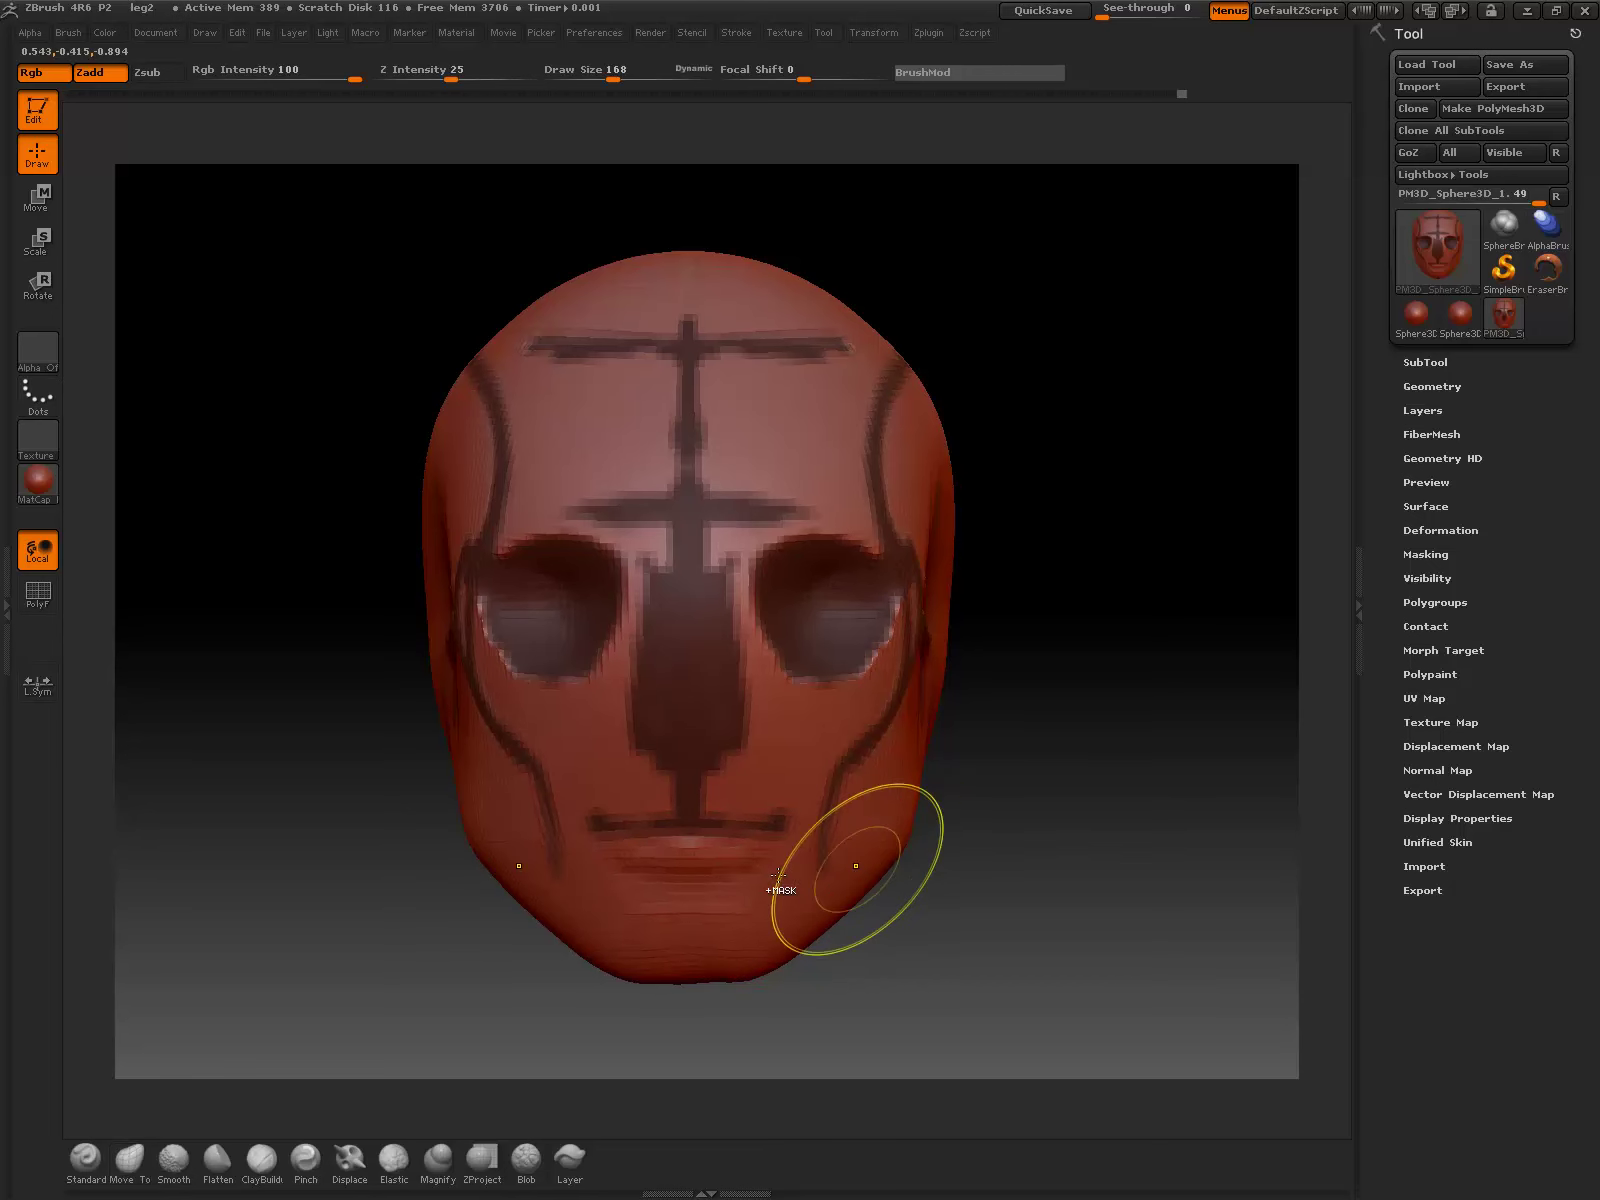